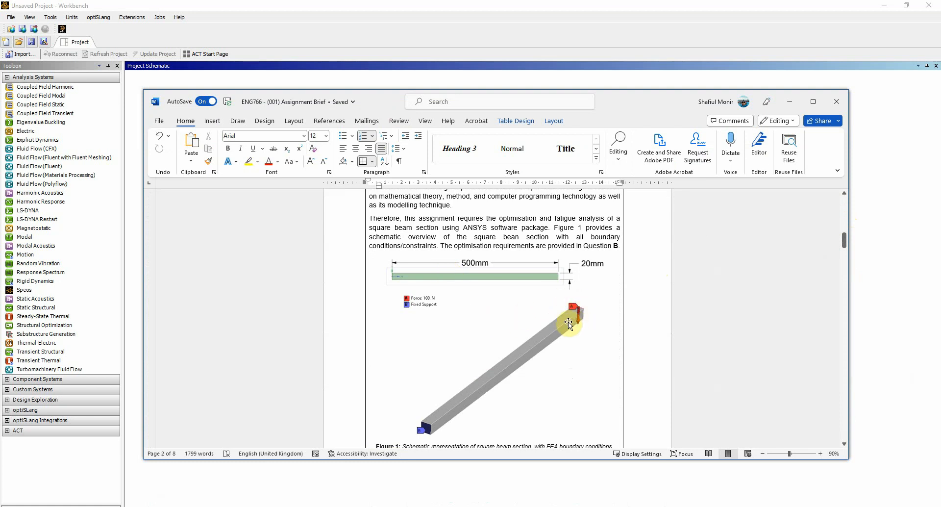
# - Review the assignment brief's beam figure and tasks A to E, plus the theoretical deflection and stress calculations in the calcs workbook
pyautogui.scroll(-1, 523, 326)
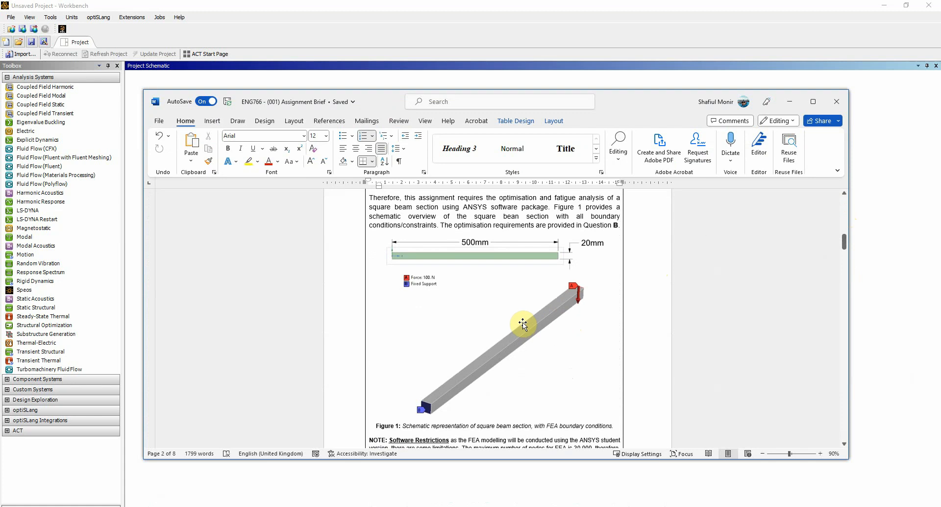
pyautogui.scroll(-4, 523, 323)
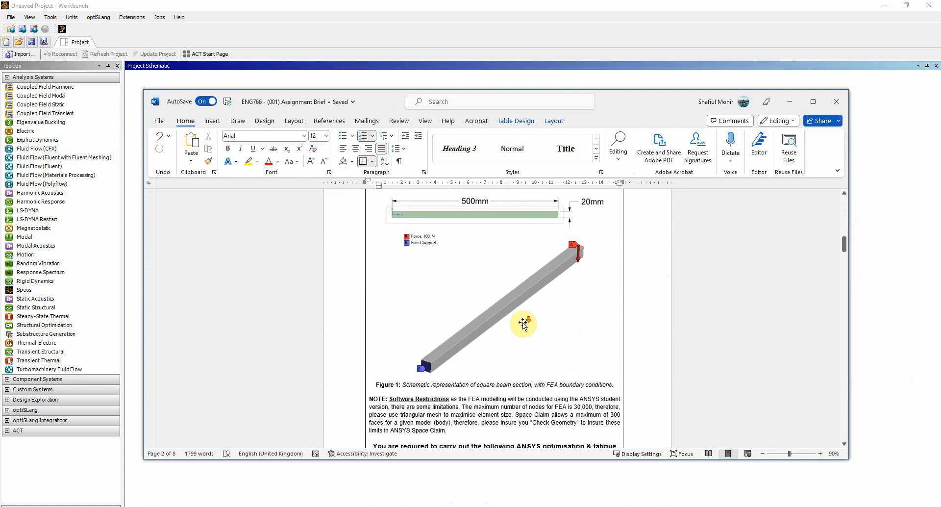
pyautogui.scroll(-8, 523, 322)
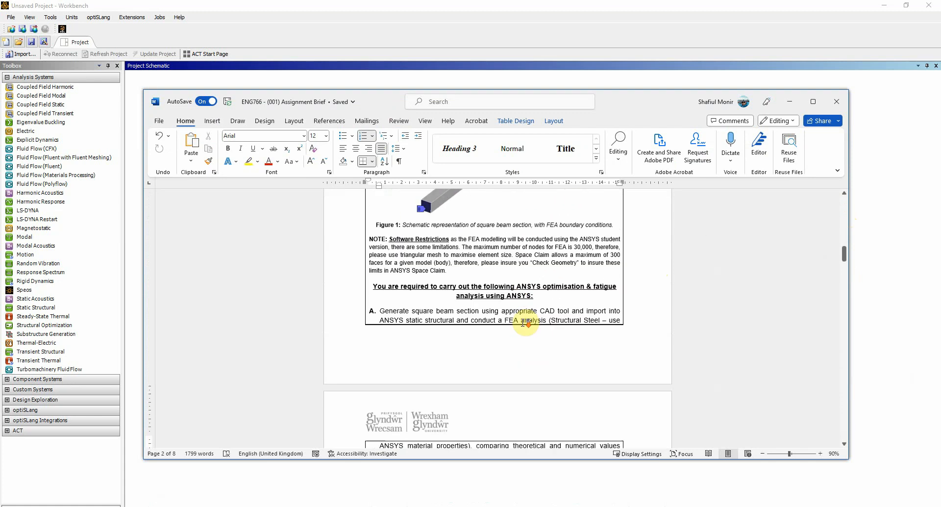
pyautogui.scroll(-1, 524, 322)
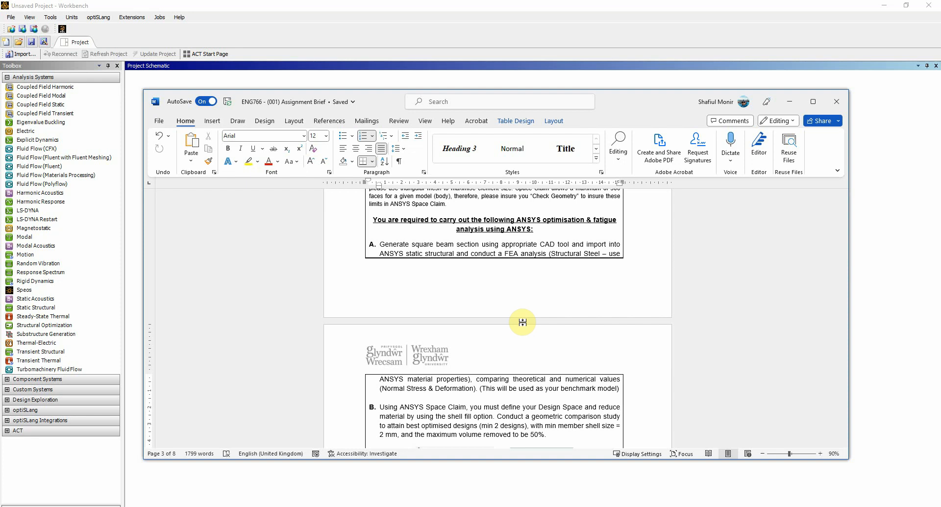
pyautogui.scroll(-6, 523, 328)
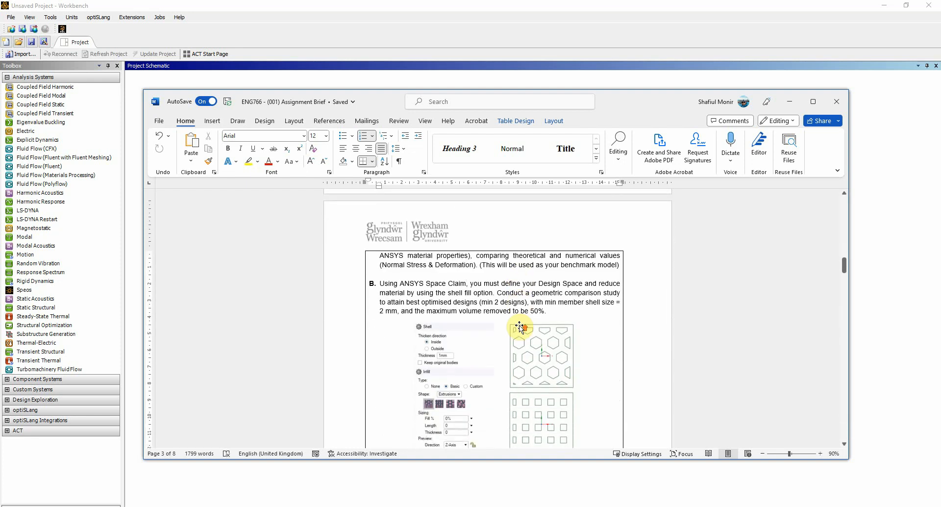
pyautogui.scroll(8, 519, 328)
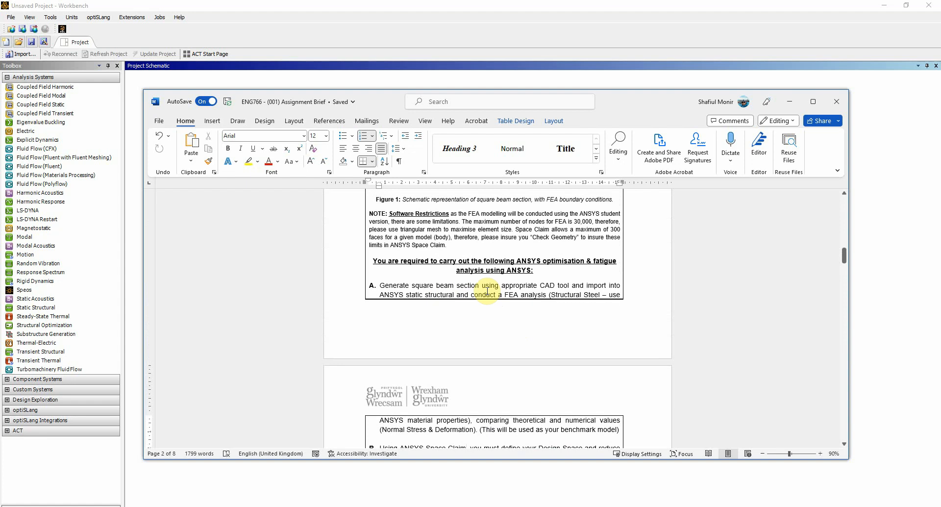
pyautogui.scroll(-1, 488, 290)
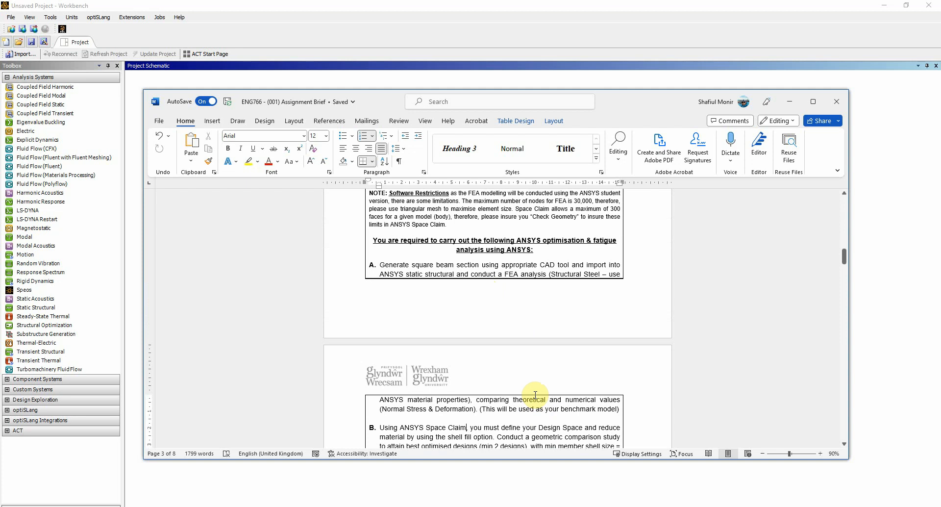
pyautogui.scroll(-5, 535, 395)
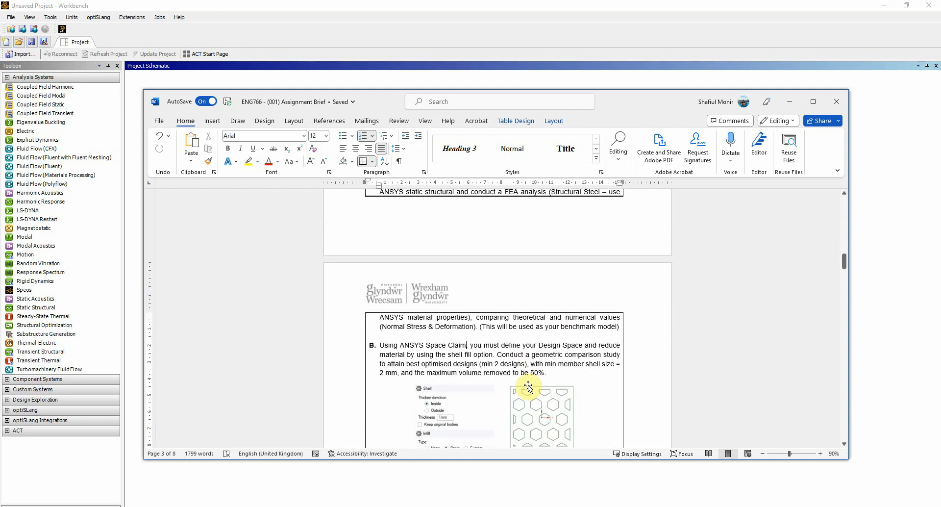
pyautogui.scroll(-1, 517, 367)
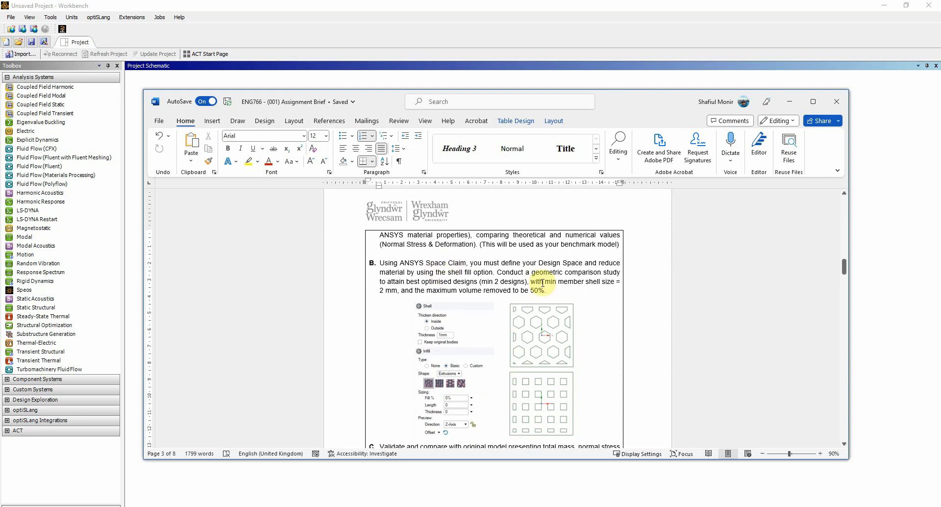
pyautogui.scroll(-2, 544, 288)
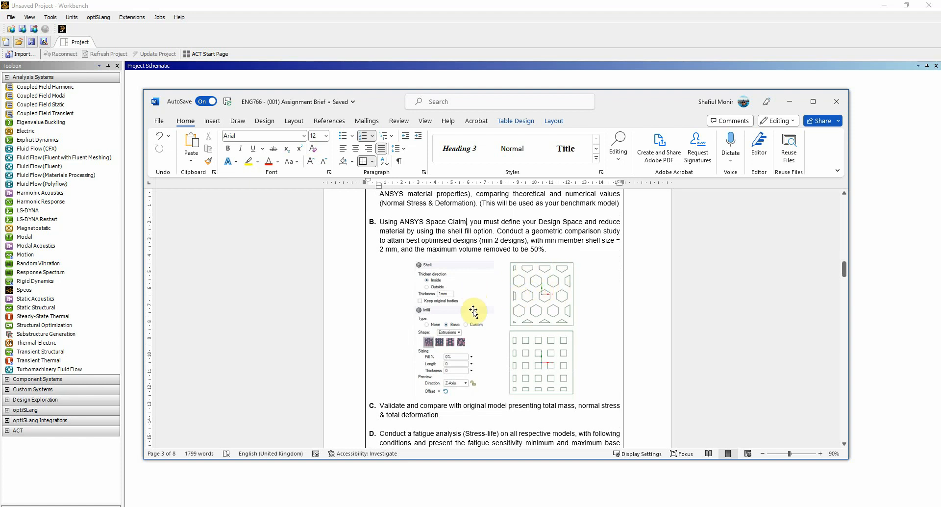
pyautogui.scroll(-2, 475, 319)
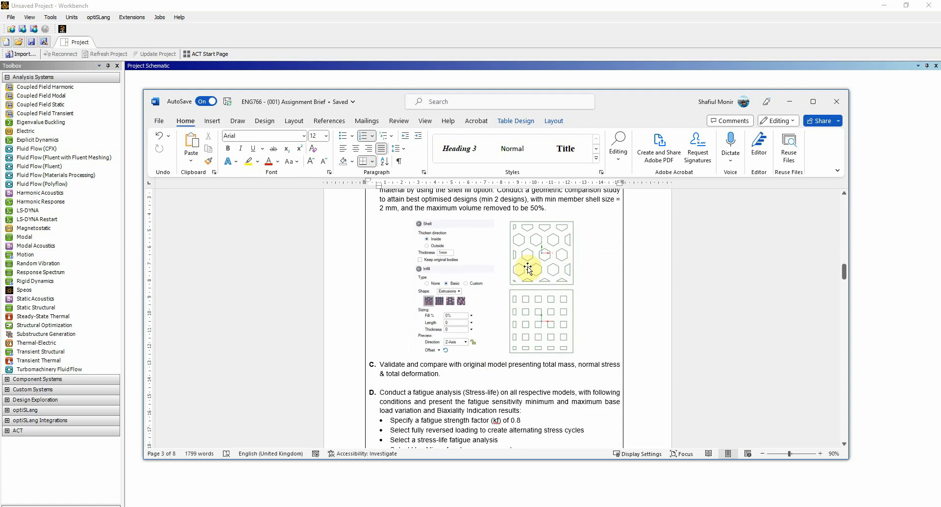
pyautogui.scroll(-3, 522, 300)
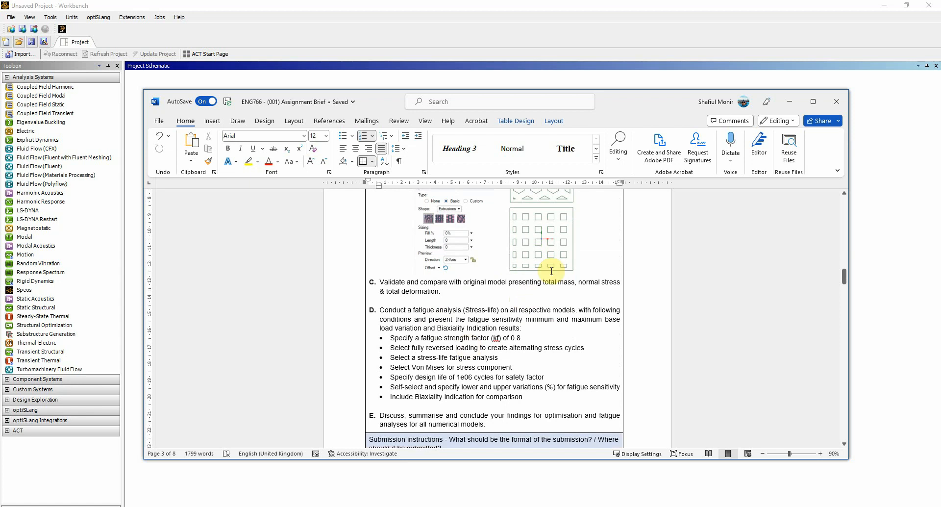
pyautogui.click(789, 102)
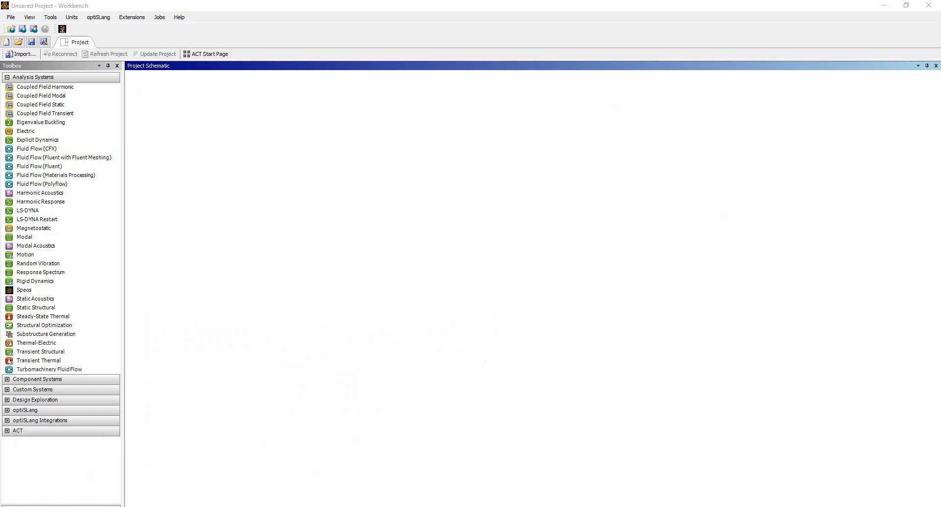
pyautogui.moveTo(0, 106); pyautogui.dragTo(638, 96)
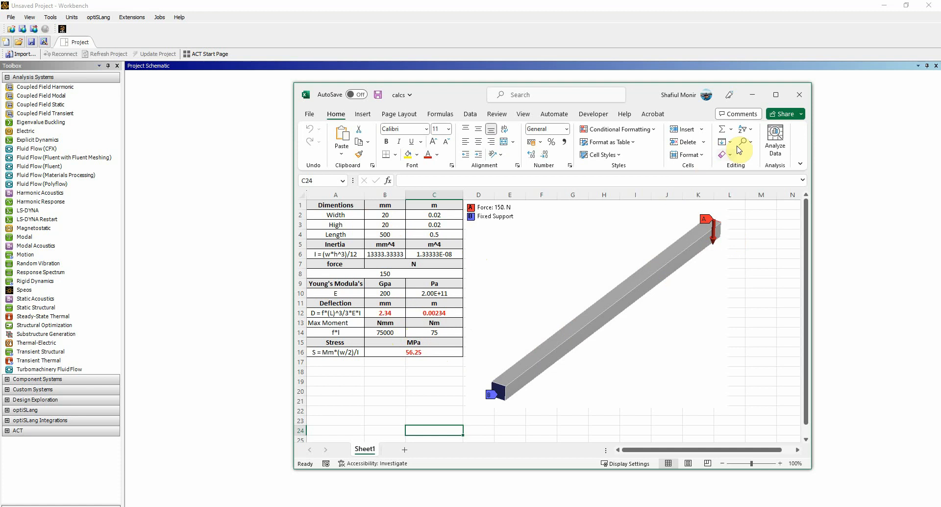
pyautogui.click(752, 96)
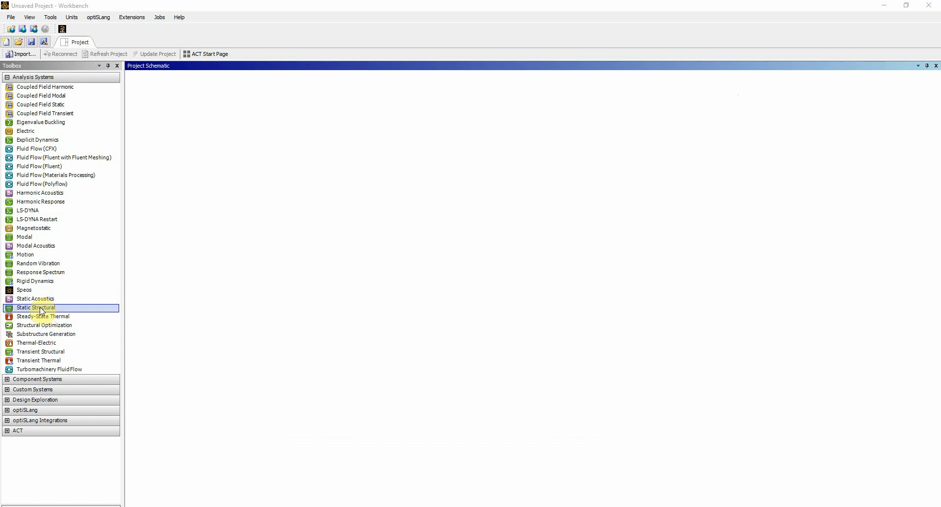
# - Add a Static Structural system to the Workbench project schematic and open its geometry in DesignModeler
pyautogui.moveTo(41, 310); pyautogui.dragTo(198, 132)
pyautogui.click(203, 127)
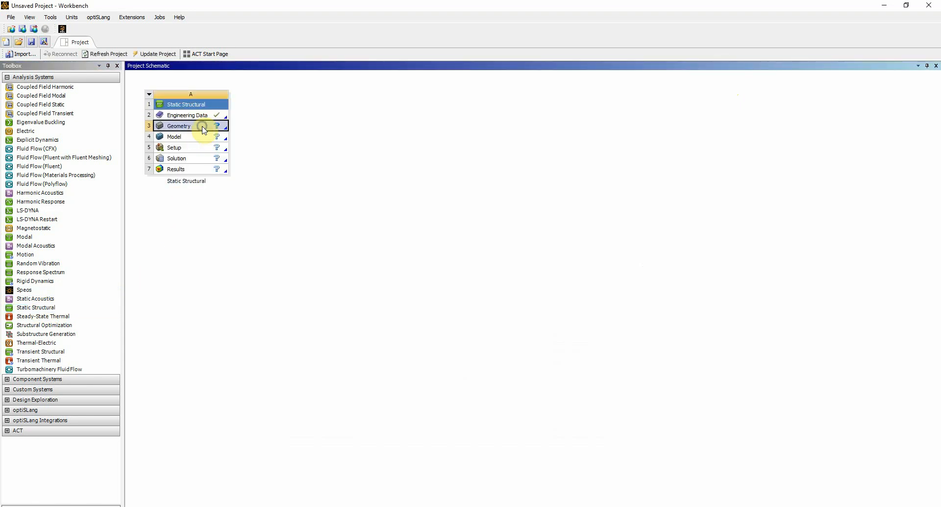
pyautogui.rightClick(204, 130)
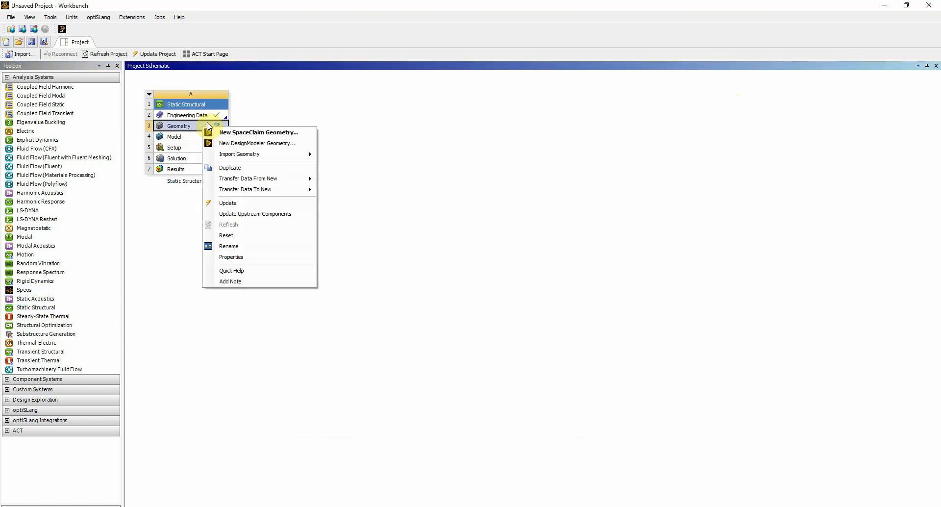
pyautogui.click(239, 141)
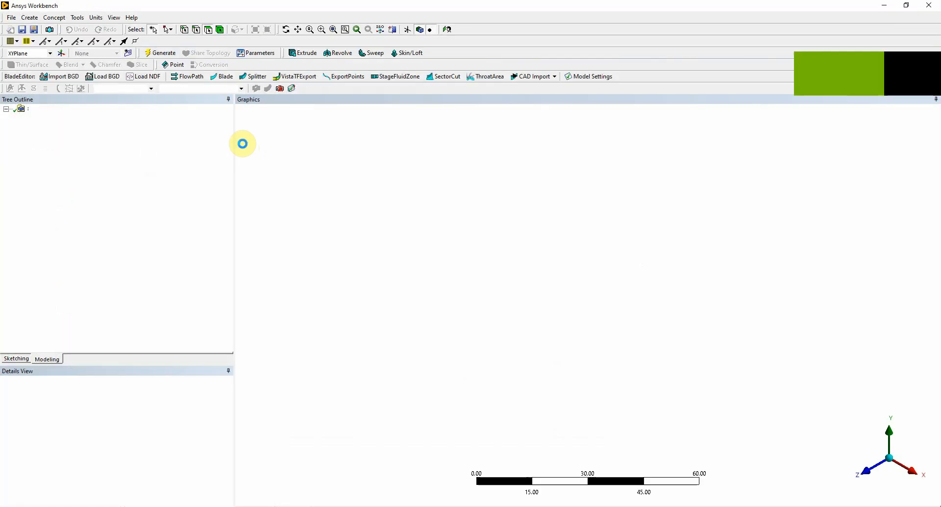
# - Set the DesignModeler units to millimetres and view the XY plane face-on
pyautogui.click(96, 19)
pyautogui.click(105, 49)
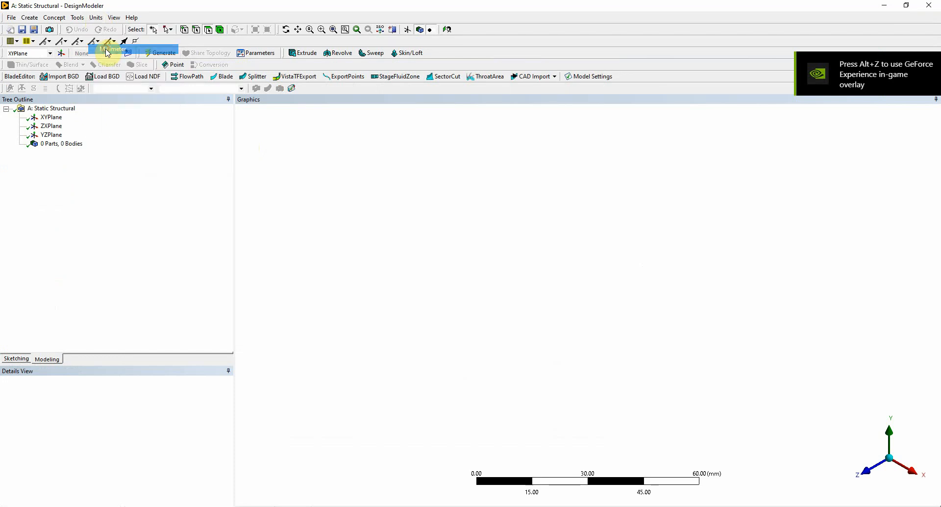
pyautogui.click(56, 118)
pyautogui.rightClick(57, 117)
pyautogui.click(76, 121)
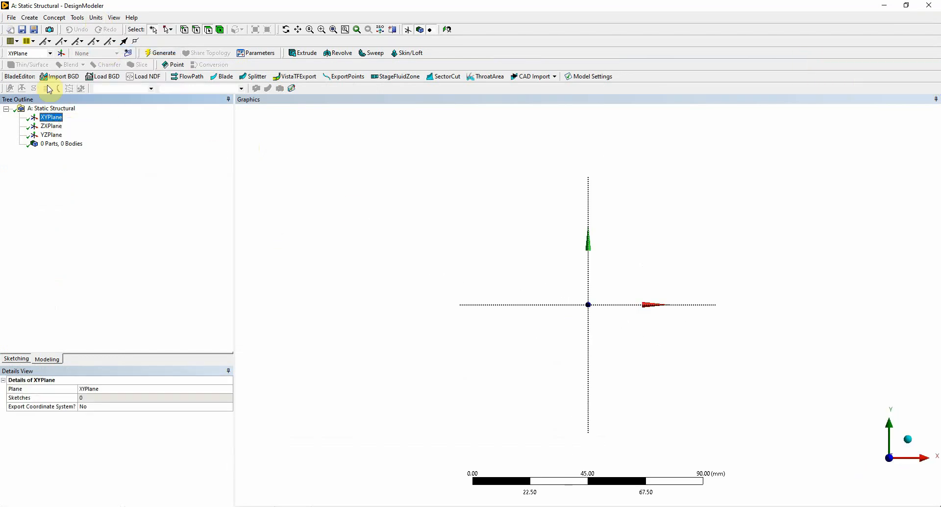
# - Create a box primitive on the XY plane with diagonal components of 500 mm in X, 20 mm in Y and 20 mm in Z
pyautogui.click(29, 18)
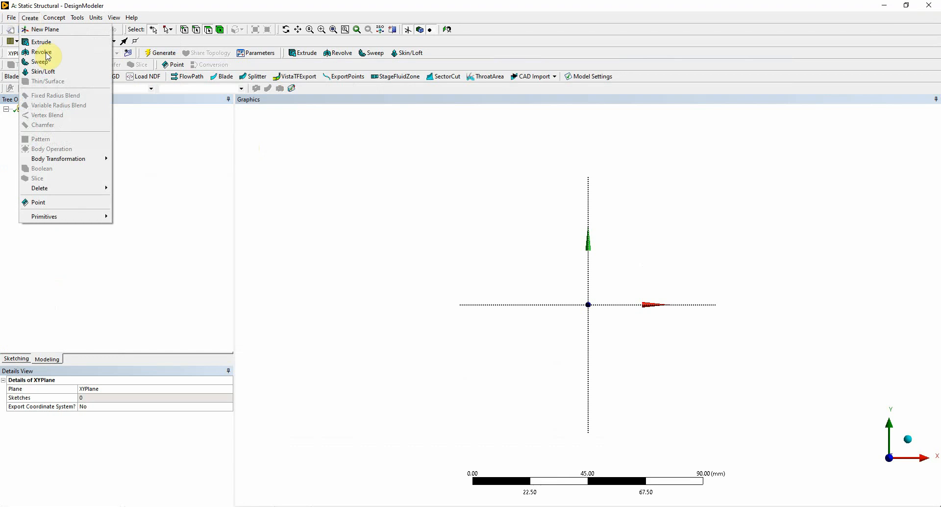
pyautogui.moveTo(87, 216)
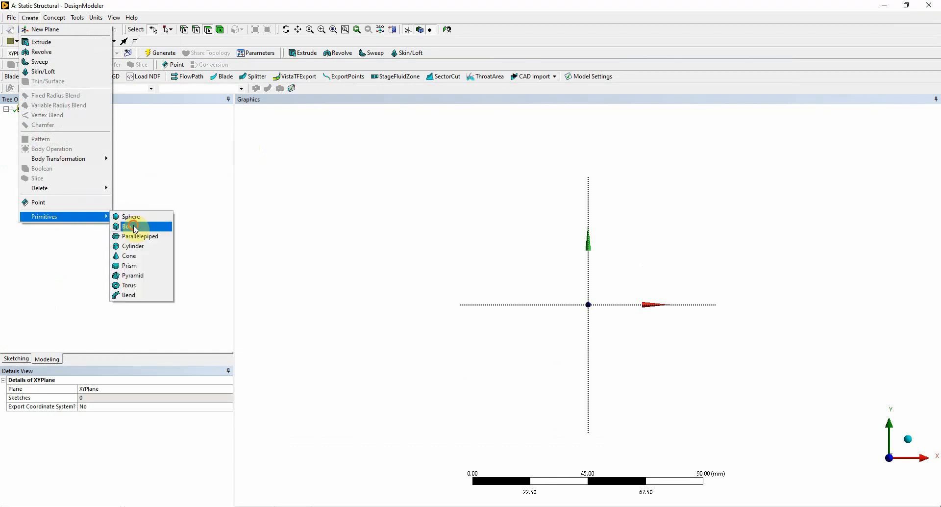
pyautogui.click(135, 227)
pyautogui.click(113, 468)
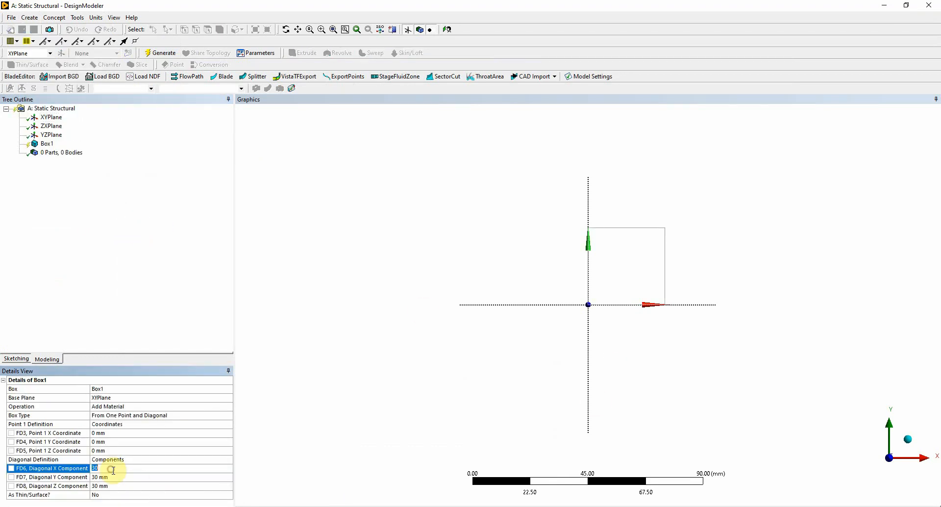
pyautogui.click(114, 470)
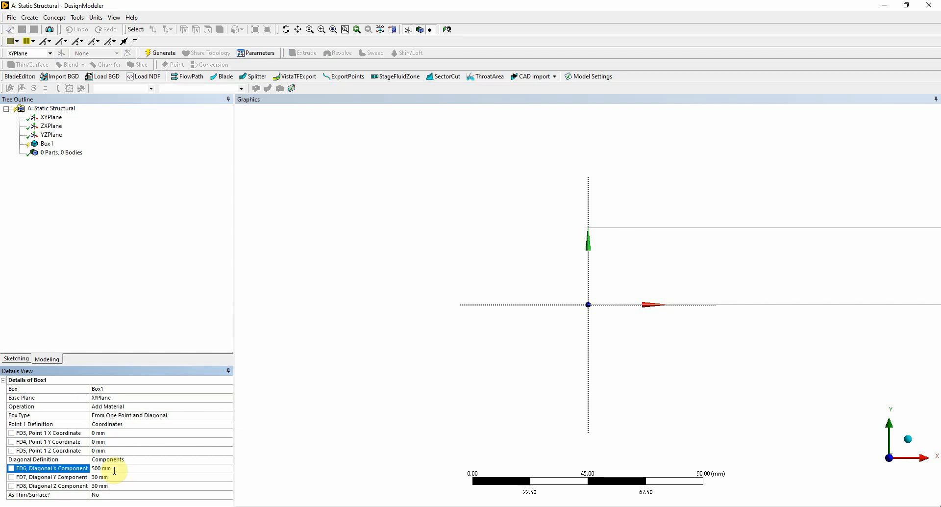
pyautogui.click(112, 478)
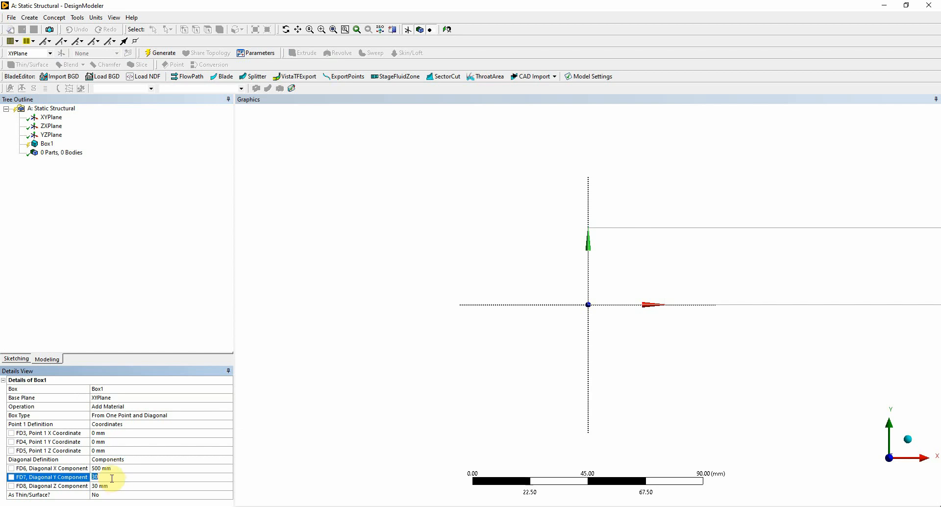
pyautogui.write('20')
pyautogui.press('Return')
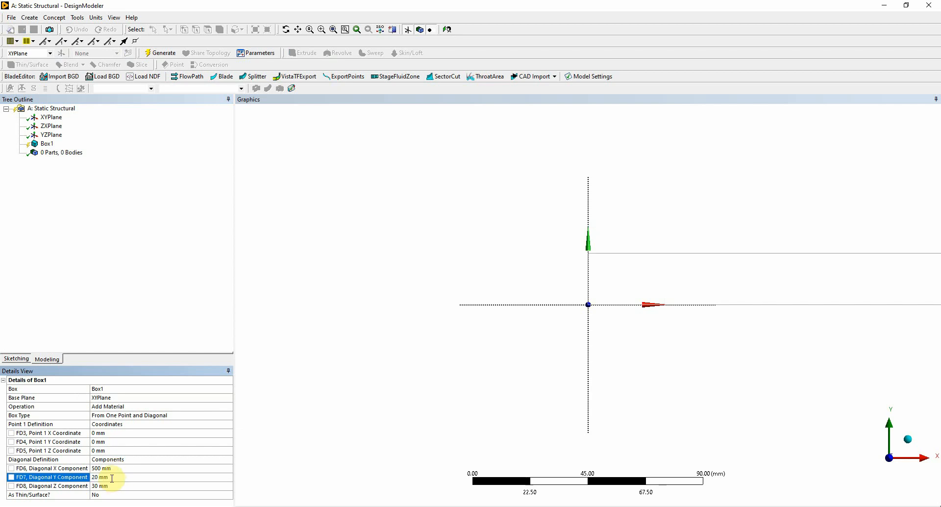
pyautogui.click(113, 486)
pyautogui.write('20')
pyautogui.press('Return')
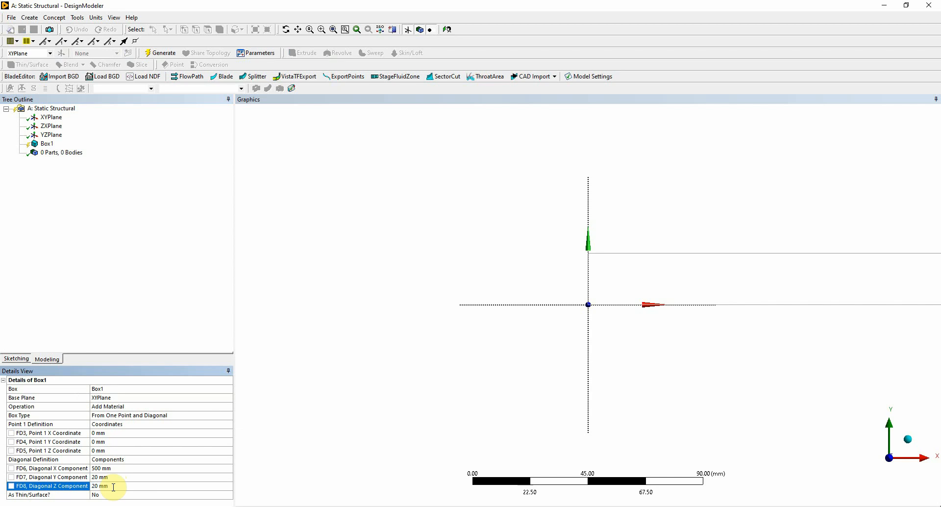
# - Set the box's Point 1 Y and Z coordinates to -10 mm each and generate the solid beam
pyautogui.click(107, 441)
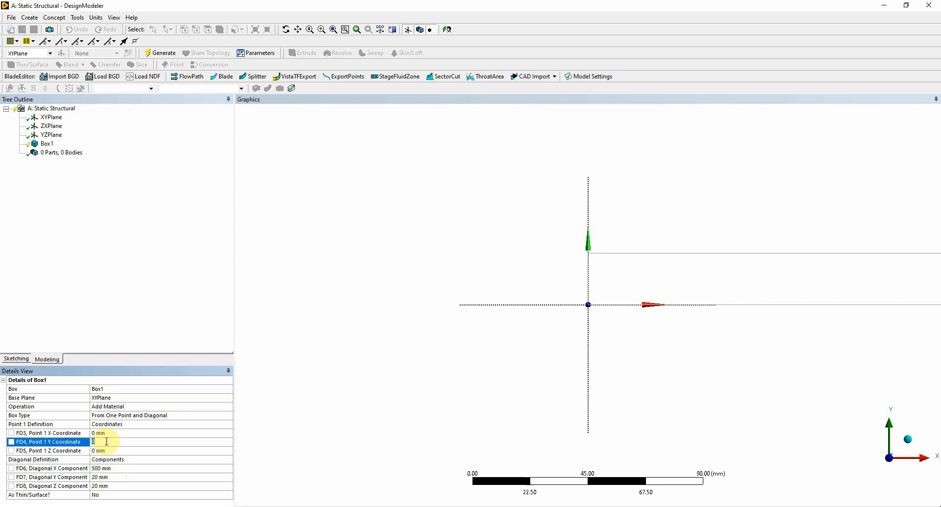
pyautogui.write('-10')
pyautogui.press('Return')
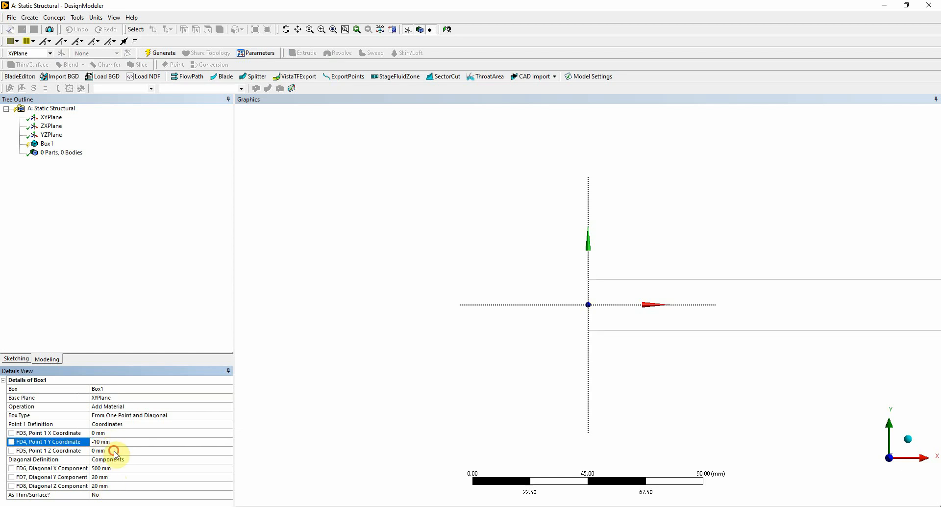
pyautogui.click(112, 450)
pyautogui.write('-10')
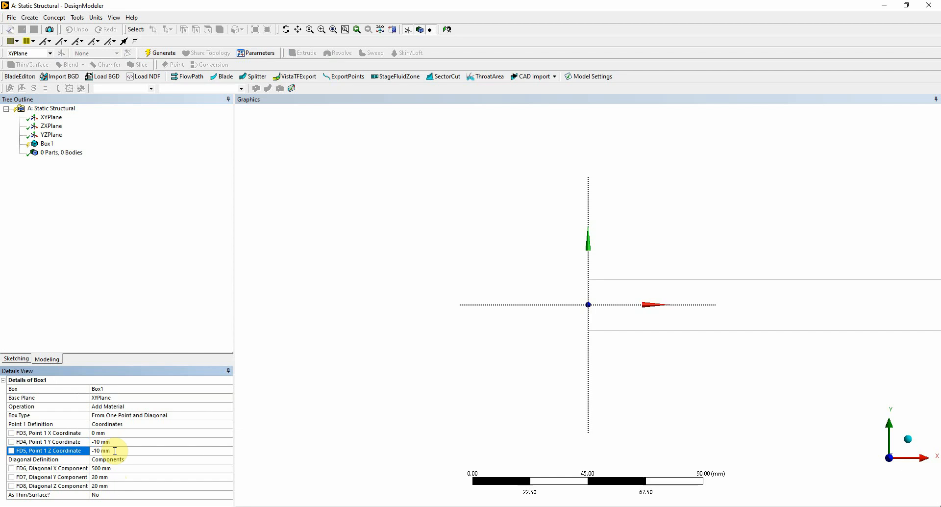
pyautogui.moveTo(560, 377); pyautogui.dragTo(610, 382, button='middle')
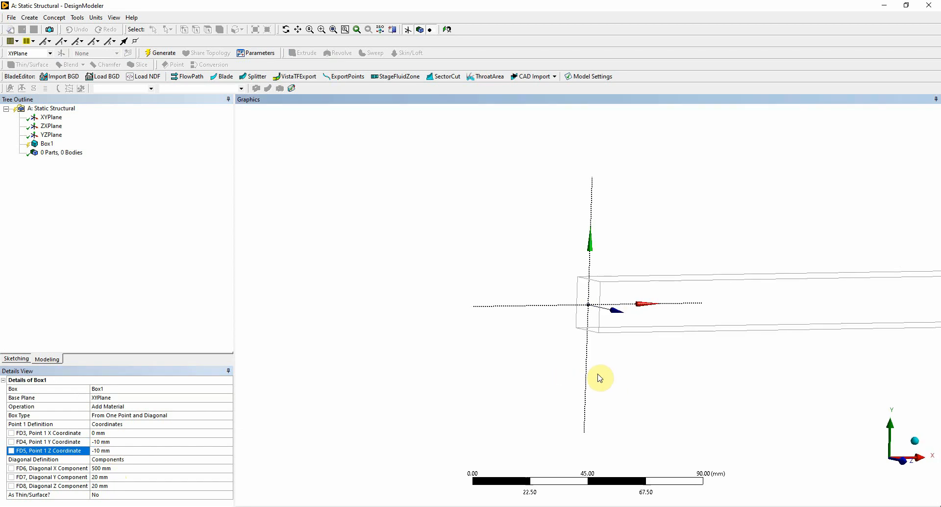
pyautogui.click(153, 52)
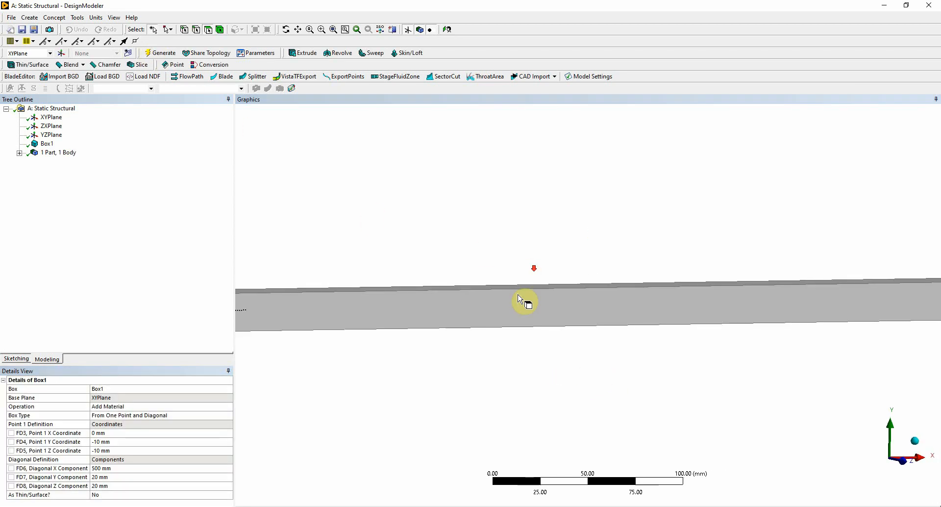
pyautogui.scroll(-3, 519, 299)
pyautogui.moveTo(609, 331); pyautogui.dragTo(548, 335, button='middle')
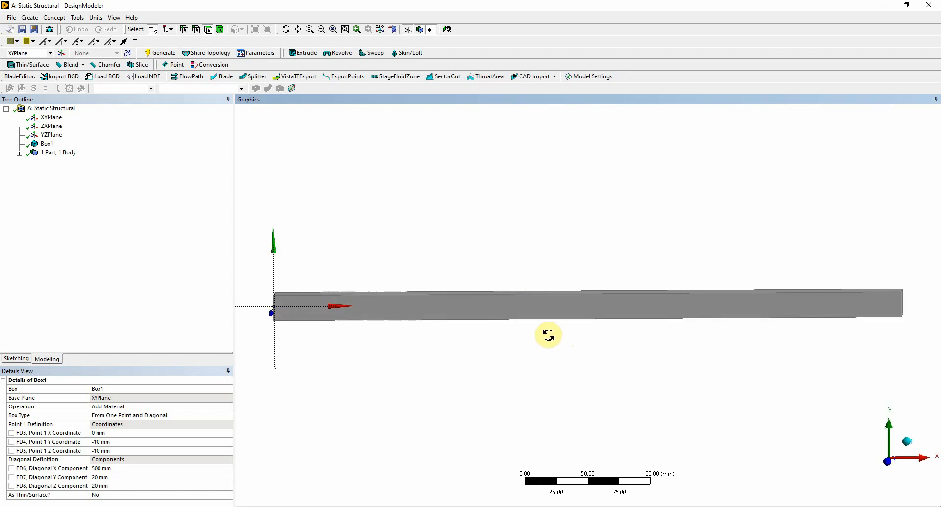
# - Export the beam geometry to the ENG766 folder as an IGES file named beam
pyautogui.click(10, 17)
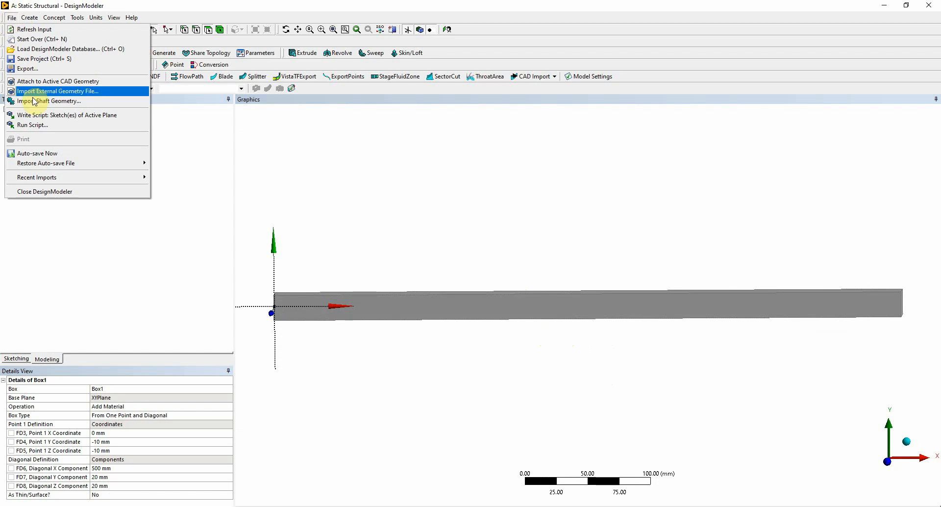
pyautogui.click(31, 68)
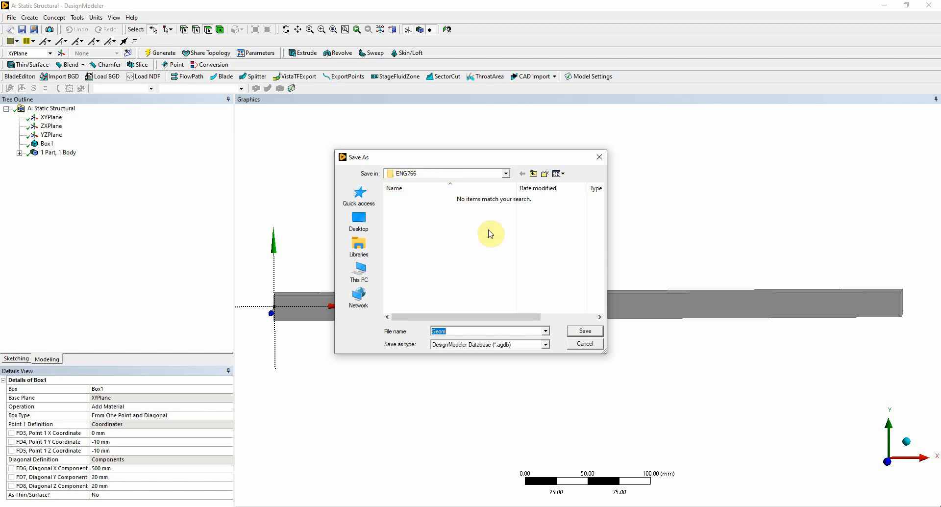
pyautogui.click(547, 332)
pyautogui.click(547, 331)
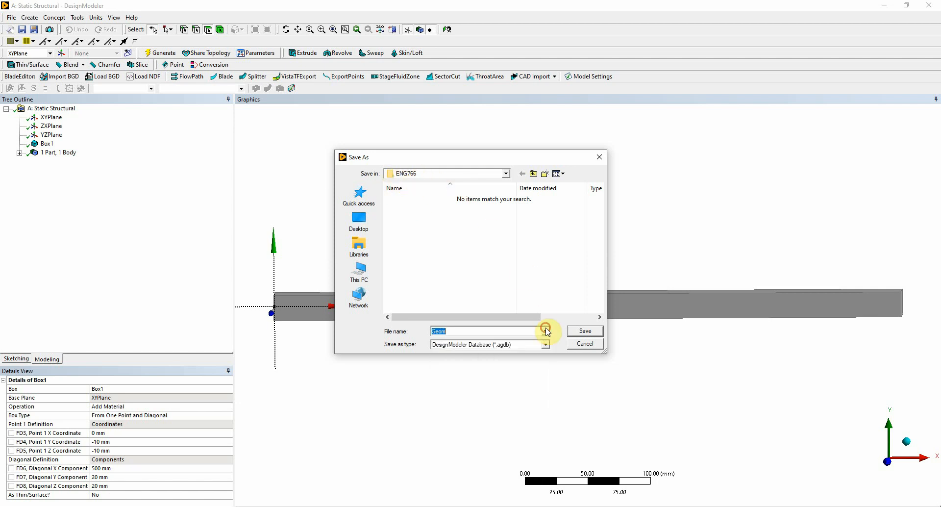
pyautogui.click(546, 344)
pyautogui.click(515, 380)
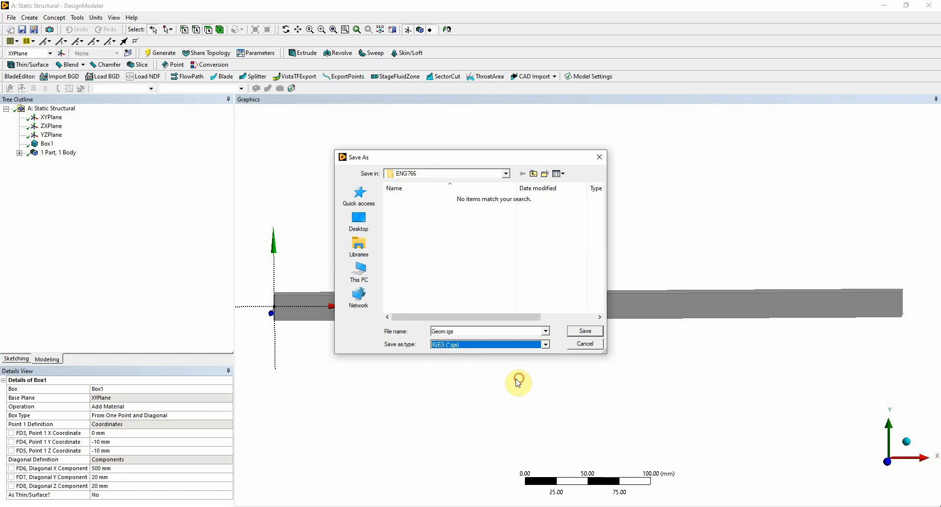
pyautogui.click(458, 331)
pyautogui.moveTo(468, 331); pyautogui.dragTo(410, 334)
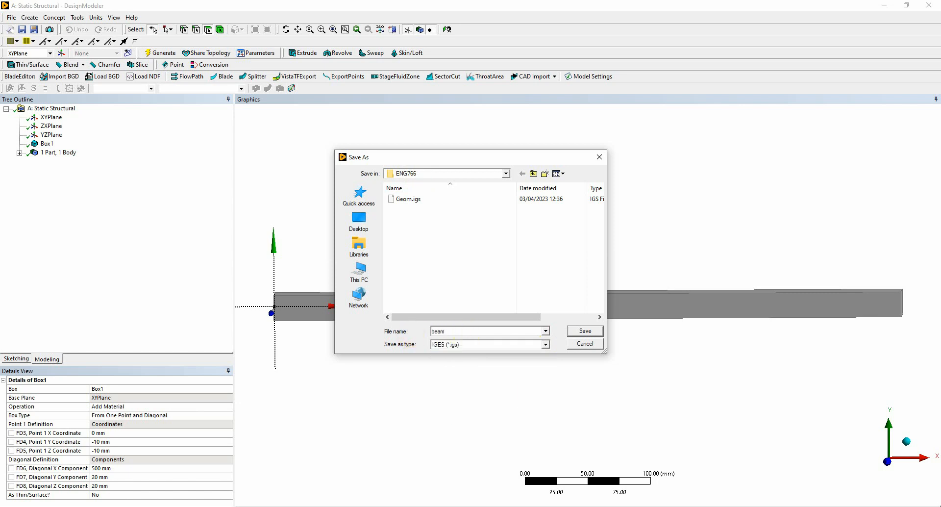
pyautogui.click(584, 332)
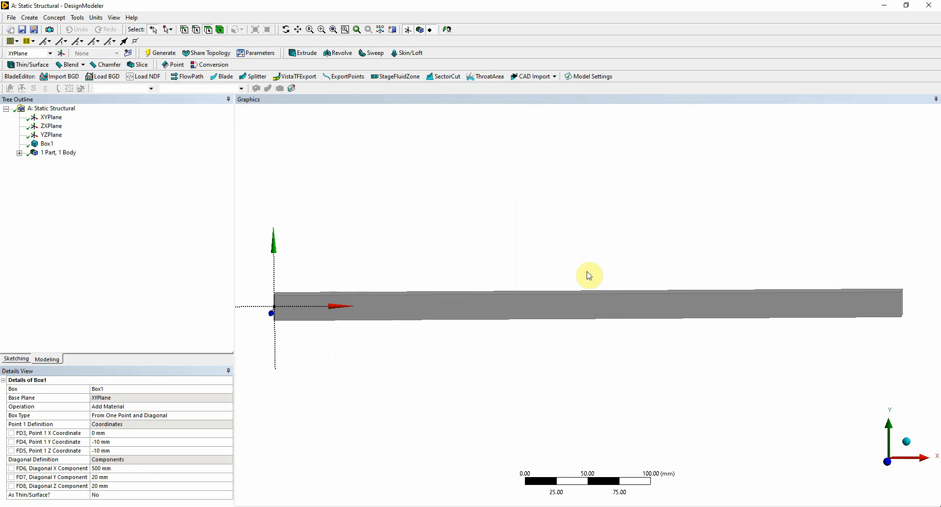
# - Leave DesignModeler and open the Static Structural system's model in Mechanical
pyautogui.click(11, 17)
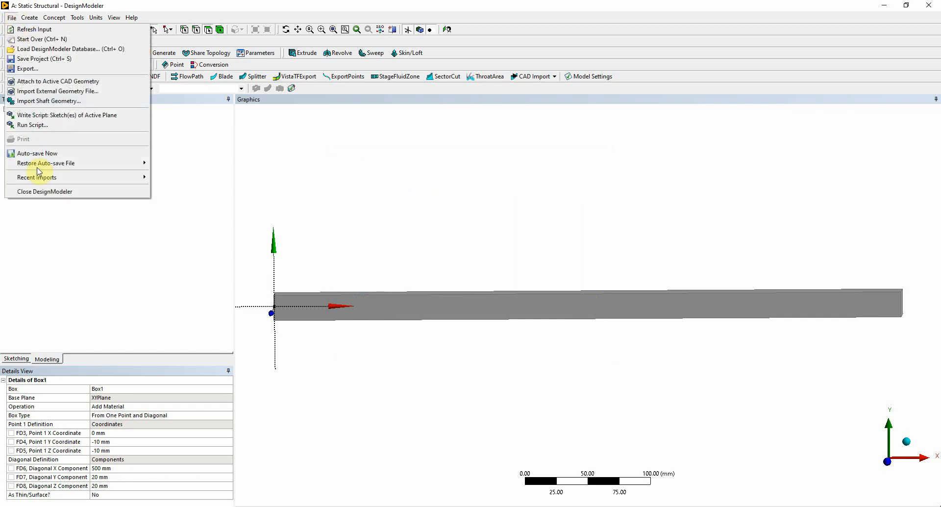
pyautogui.click(439, 263)
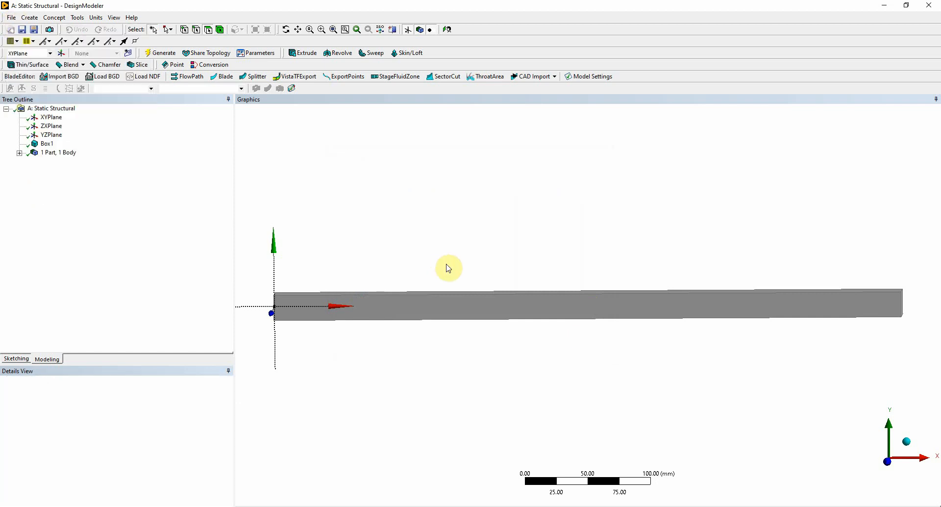
pyautogui.doubleClick(220, 138)
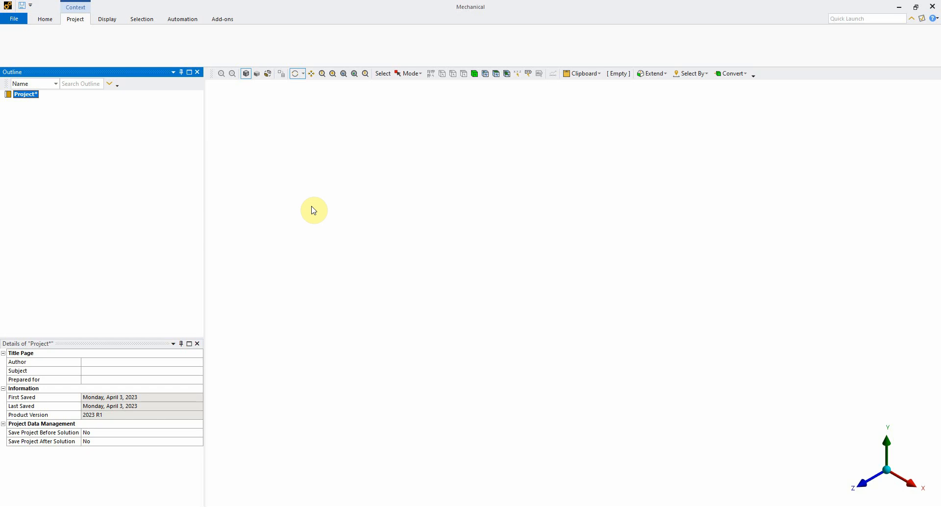
pyautogui.click(314, 210)
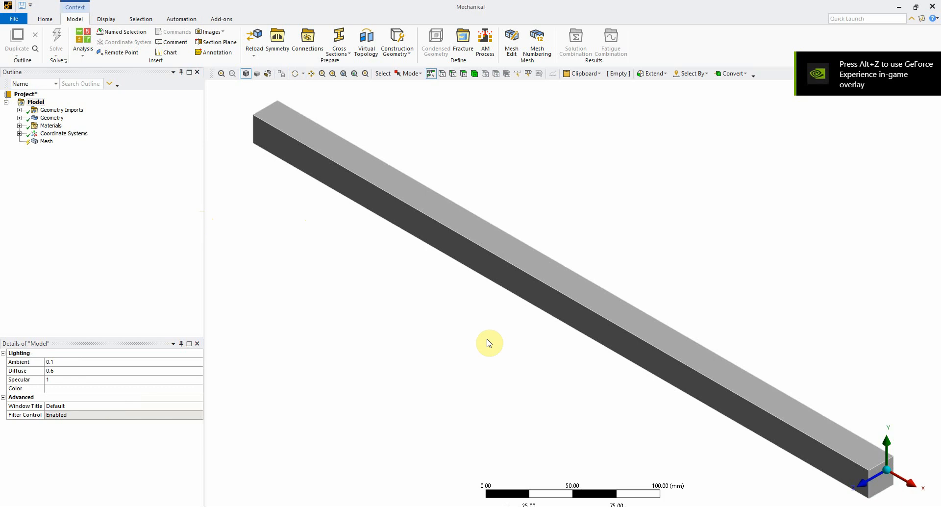
pyautogui.click(501, 353)
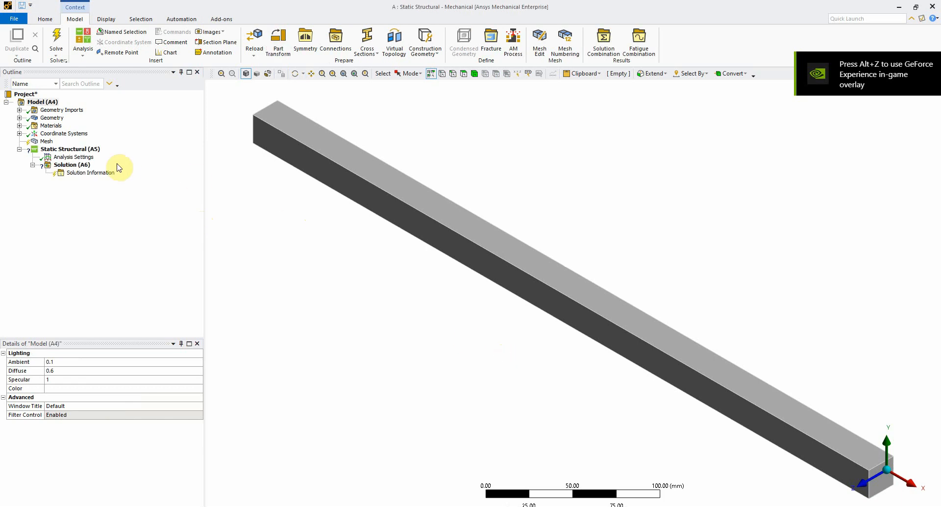
# - Check the beam solid's material assignment, volume and mass properties
pyautogui.click(19, 118)
pyautogui.click(47, 127)
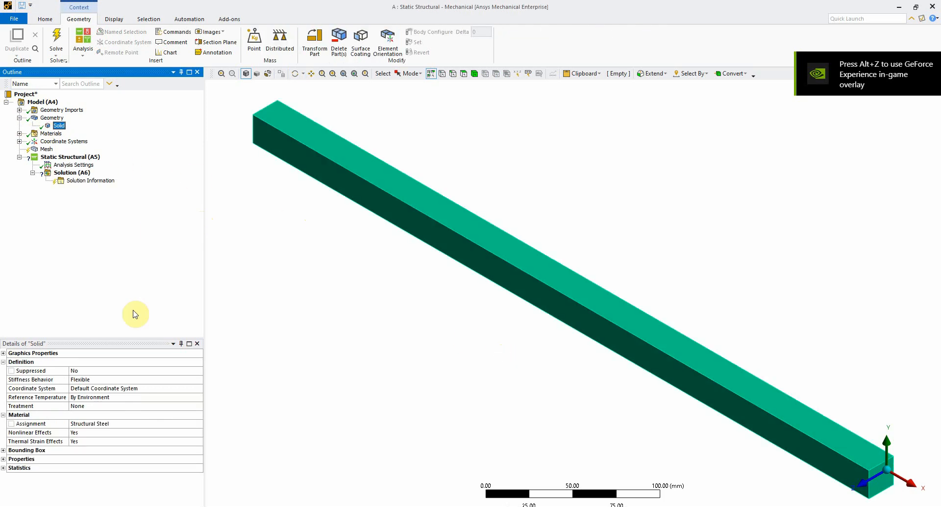
pyautogui.click(3, 458)
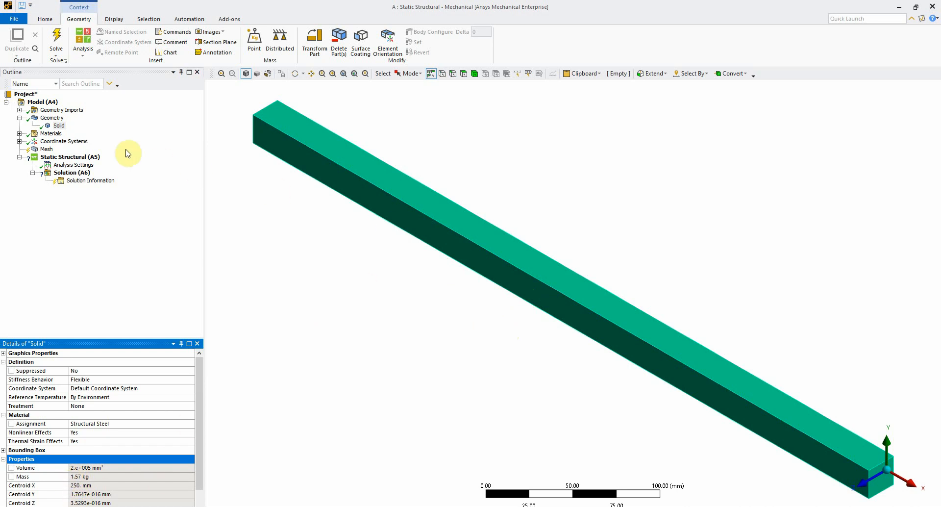
# - Add a mesh method scoped to the beam body and set it to Tetrahedrons
pyautogui.click(45, 149)
pyautogui.rightClick(45, 149)
pyautogui.moveTo(134, 155)
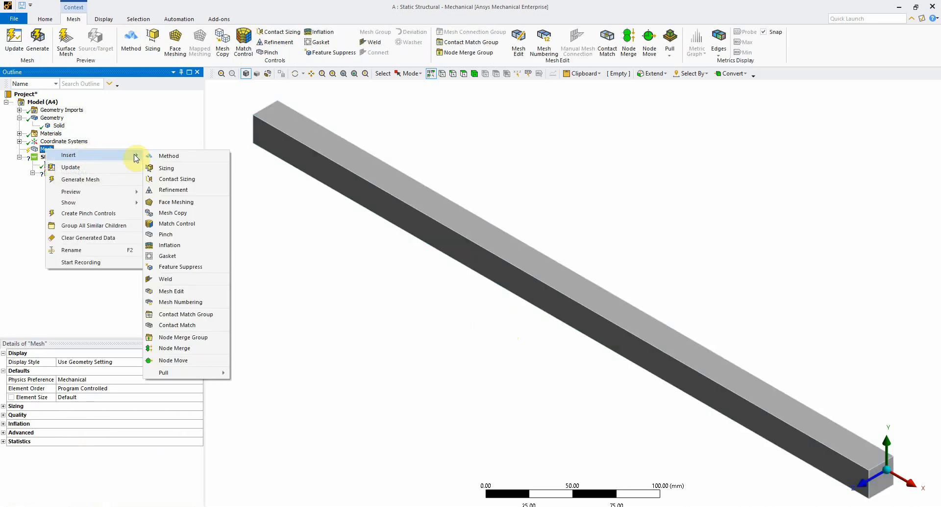
pyautogui.click(166, 156)
pyautogui.click(130, 370)
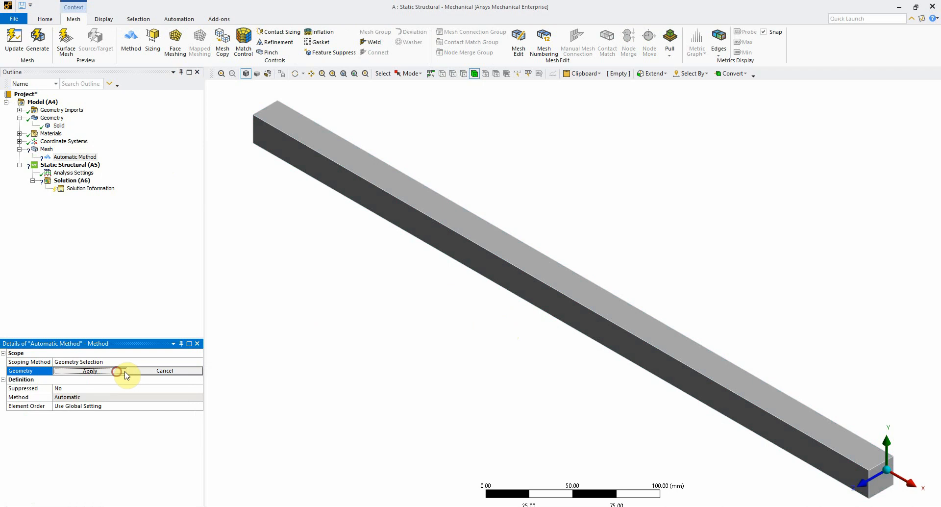
pyautogui.click(475, 239)
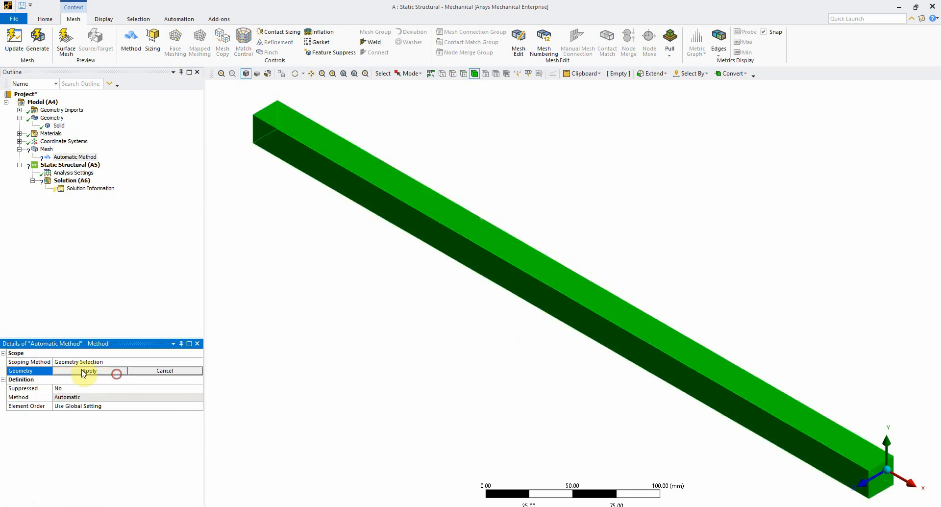
pyautogui.click(116, 371)
pyautogui.click(130, 397)
pyautogui.click(198, 396)
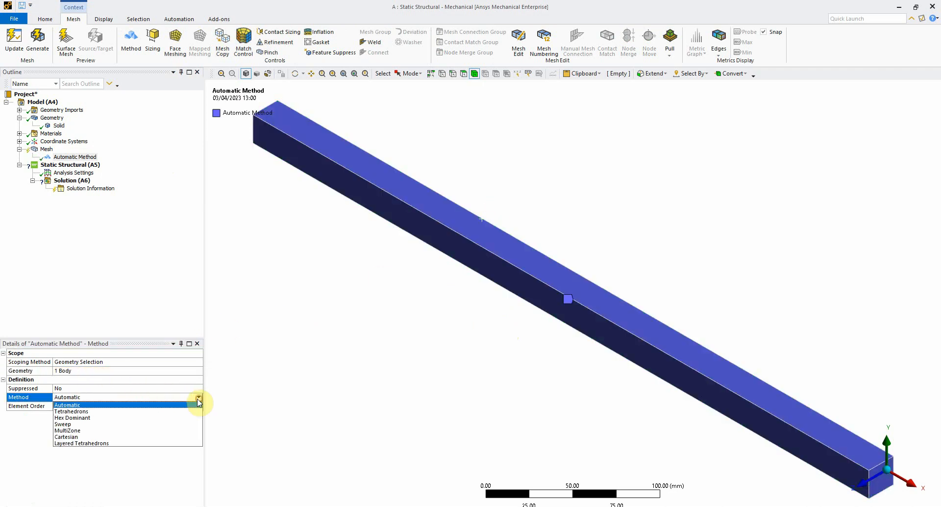
pyautogui.click(174, 413)
# - Set the mesh element size to 2 mm, generate the mesh and show its sizing settings
pyautogui.click(47, 149)
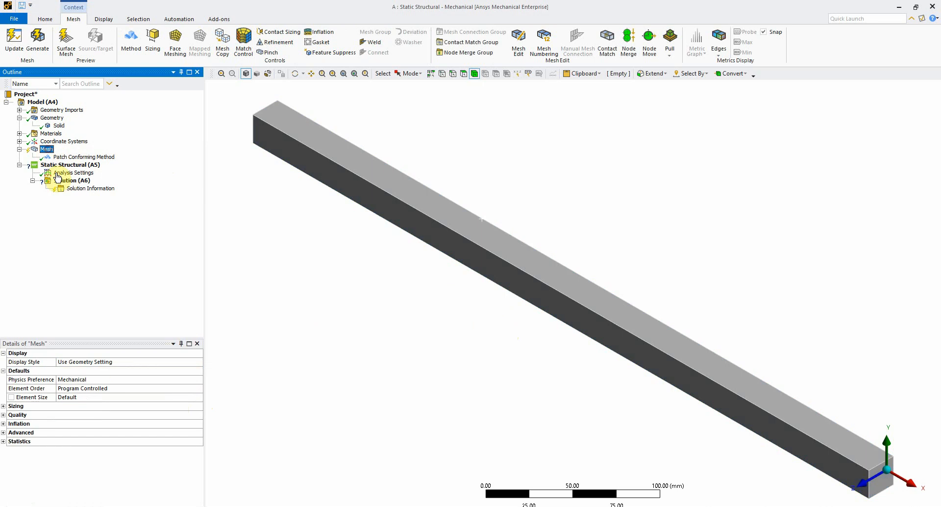
pyautogui.click(88, 396)
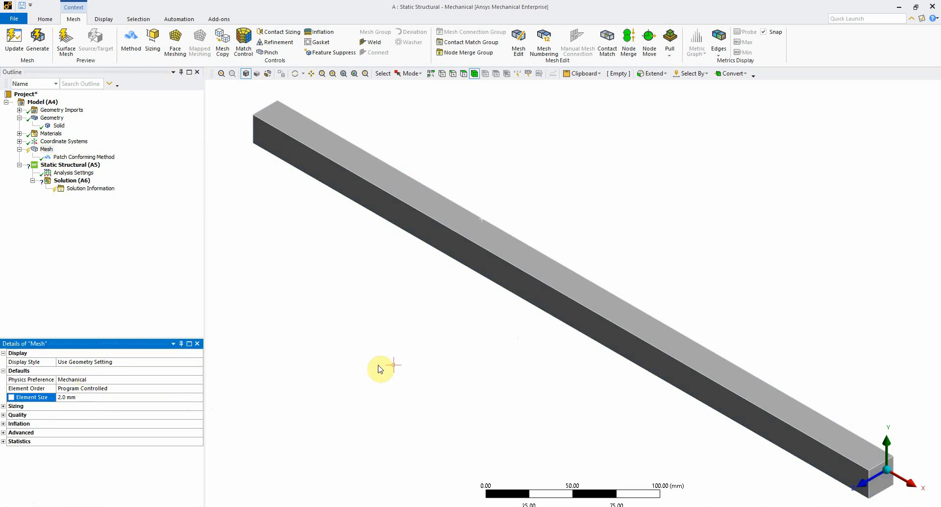
pyautogui.rightClick(45, 149)
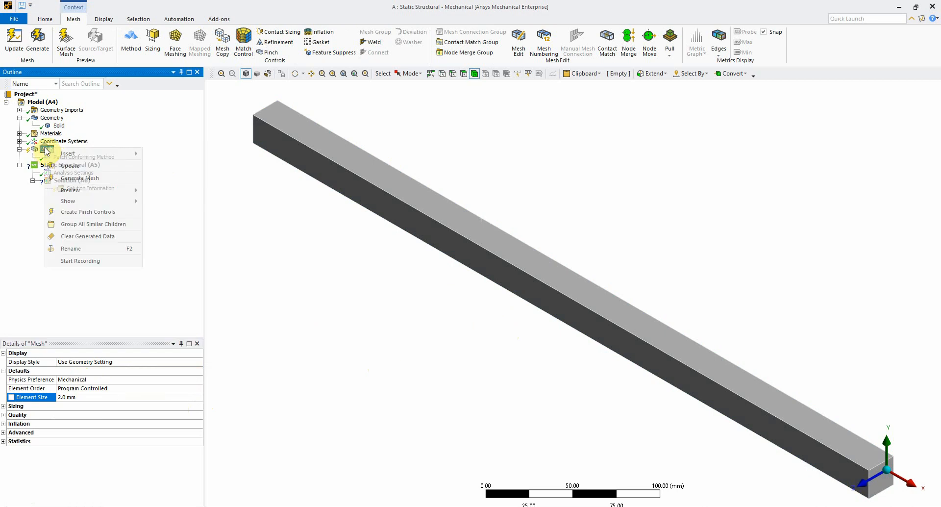
pyautogui.click(79, 178)
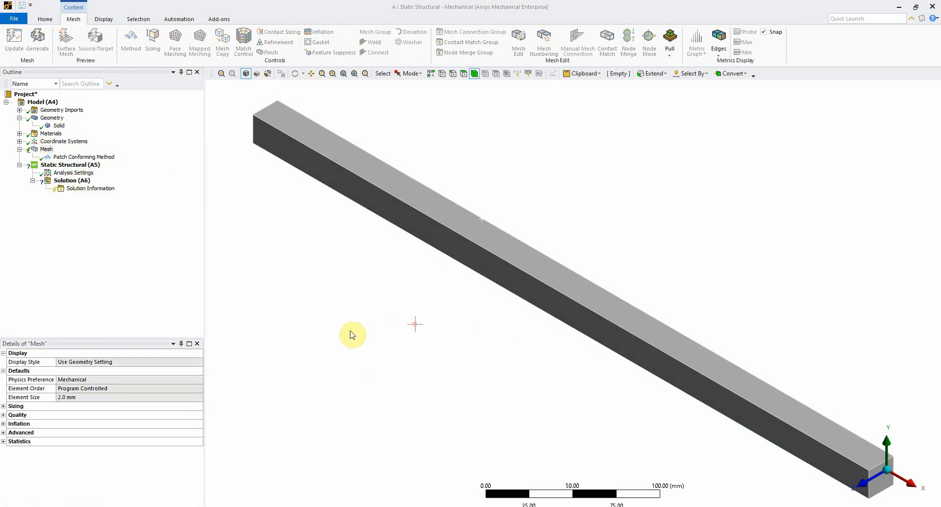
pyautogui.click(4, 406)
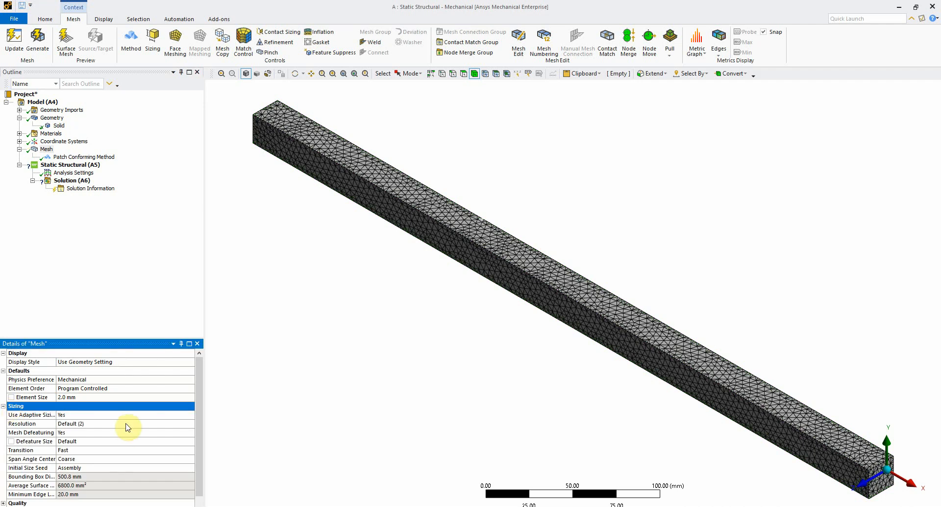
# - Add a fixed support to the beam's square end face at the X = 0 end
pyautogui.click(63, 165)
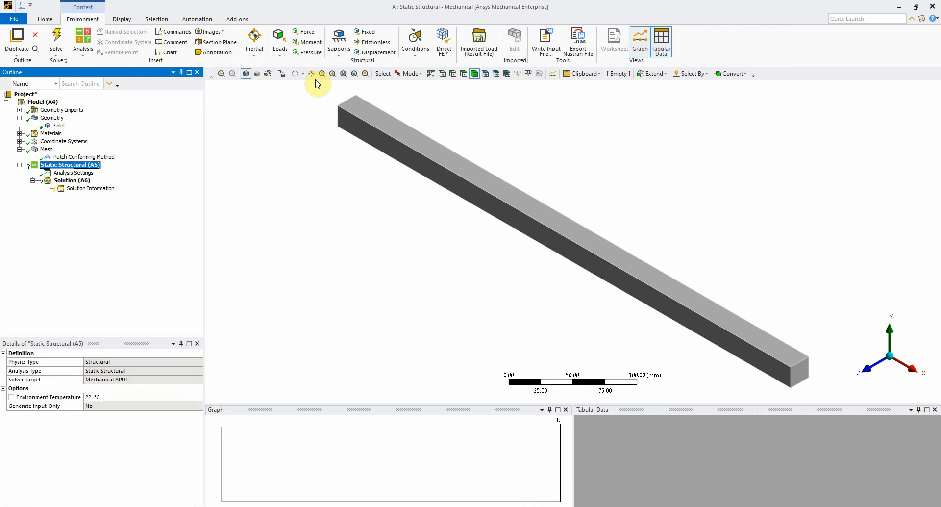
pyautogui.click(363, 32)
pyautogui.moveTo(384, 266); pyautogui.dragTo(471, 273, button='middle')
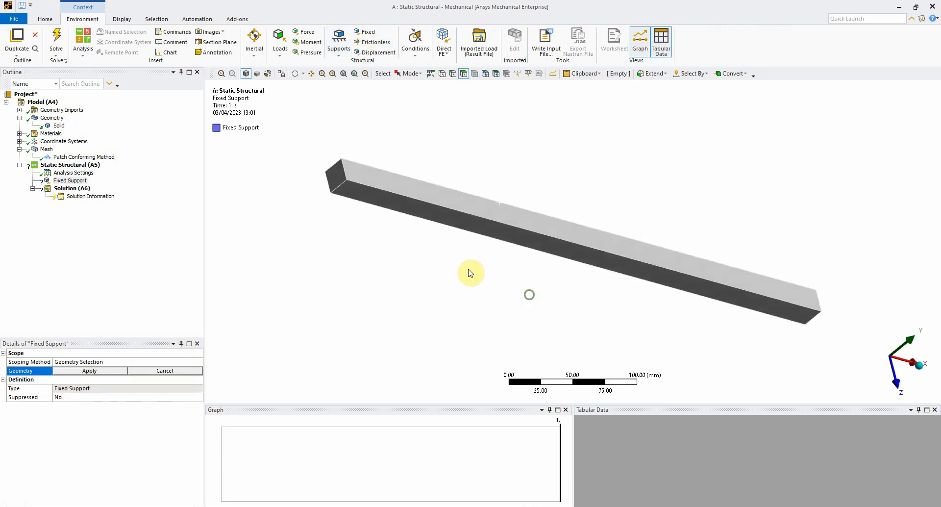
pyautogui.click(338, 183)
pyautogui.click(96, 371)
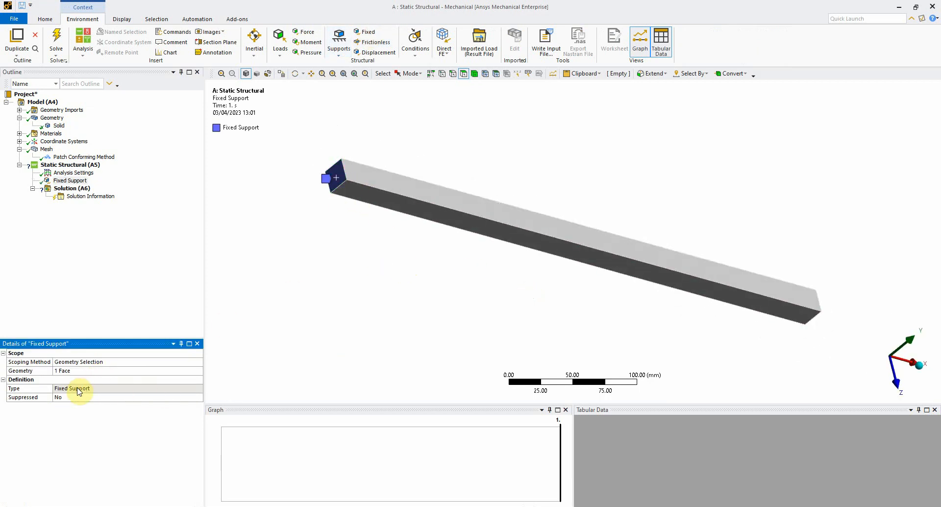
# - Add a force scoped to the upper edge of the beam's free end, opposite the fixed support
pyautogui.click(304, 32)
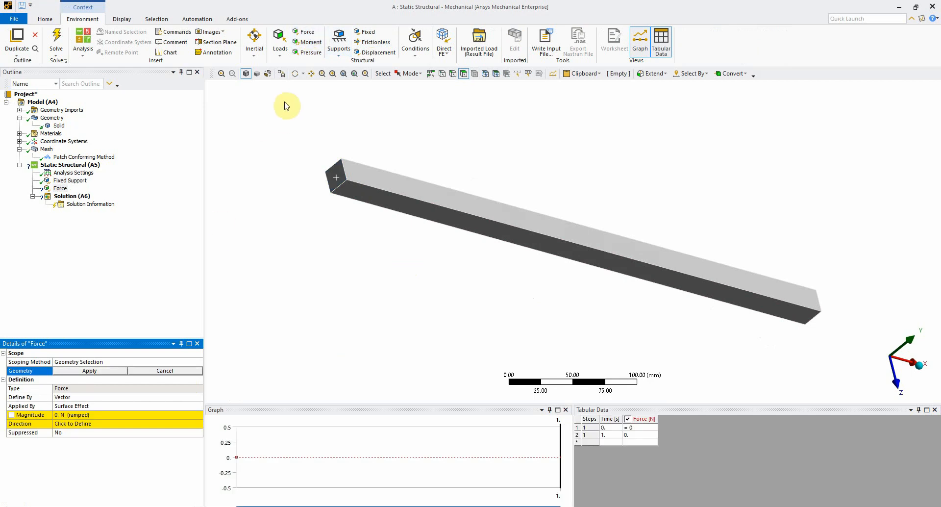
pyautogui.click(817, 303)
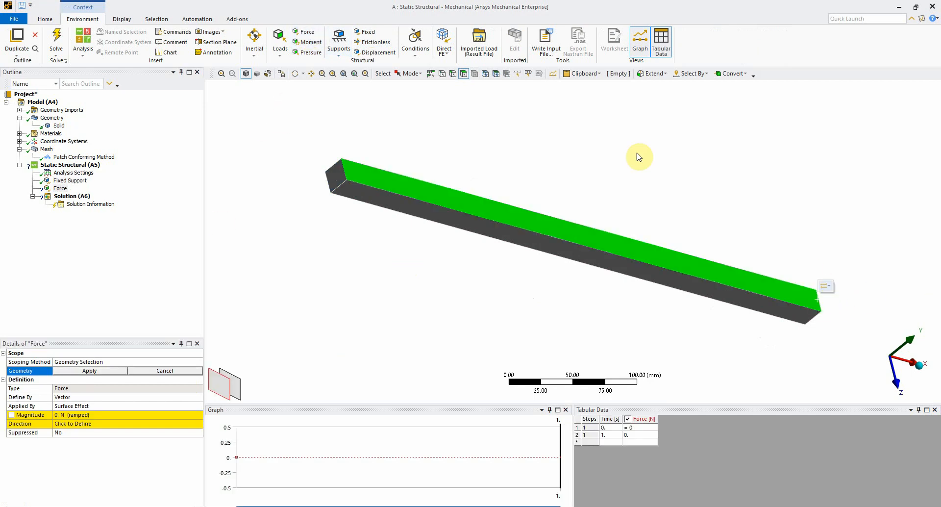
pyautogui.click(456, 74)
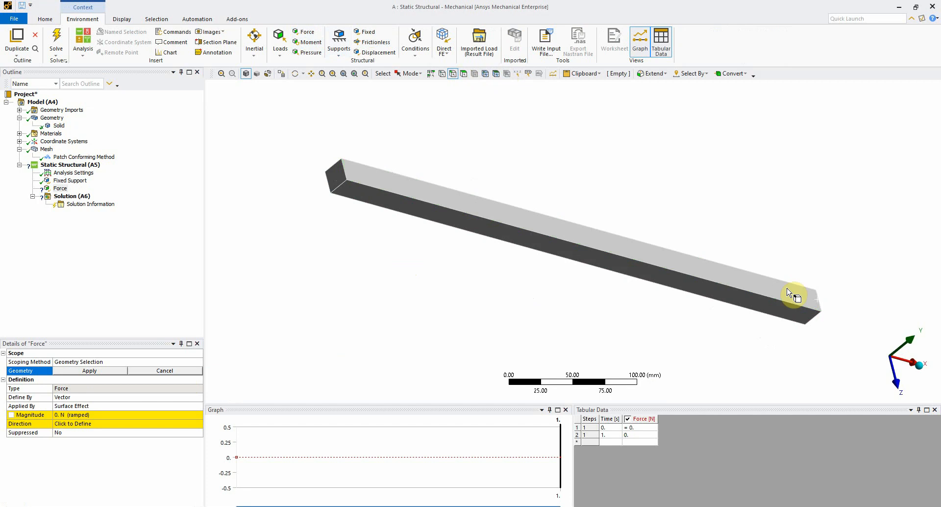
pyautogui.click(818, 302)
pyautogui.moveTo(660, 351); pyautogui.dragTo(649, 332, button='middle')
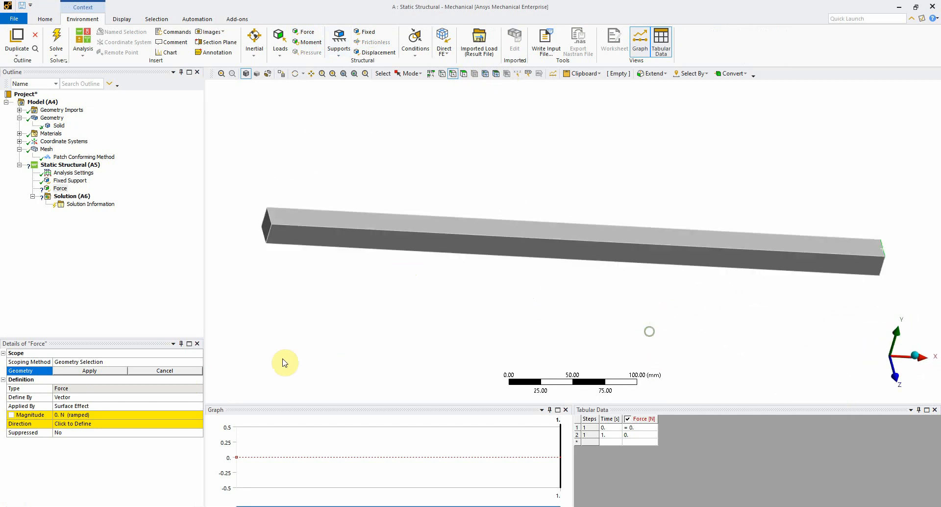
pyautogui.click(120, 370)
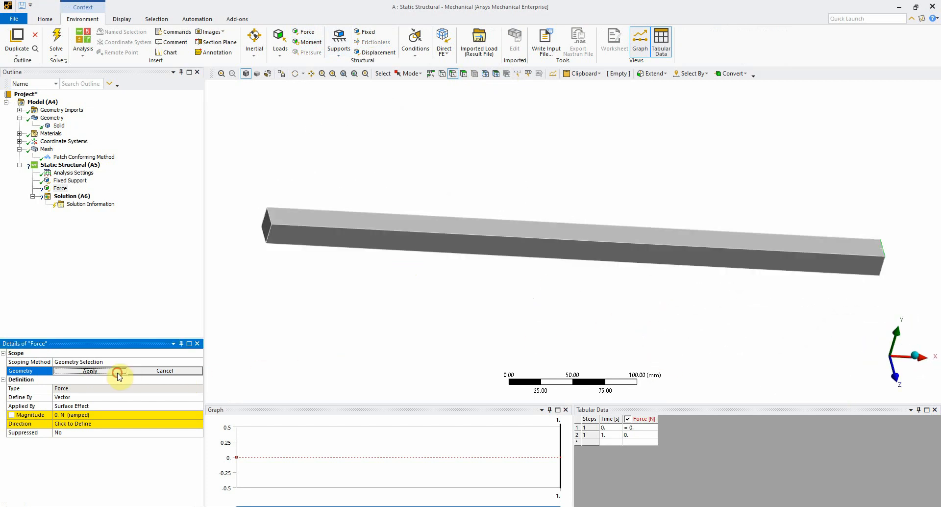
# - Change the edge force's Define By setting to Components
pyautogui.doubleClick(111, 406)
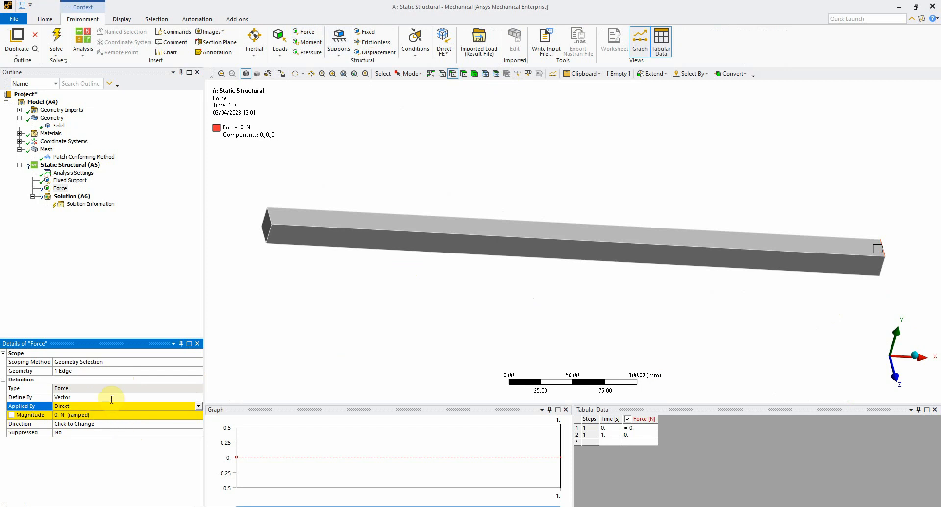
pyautogui.doubleClick(111, 397)
pyautogui.click(98, 431)
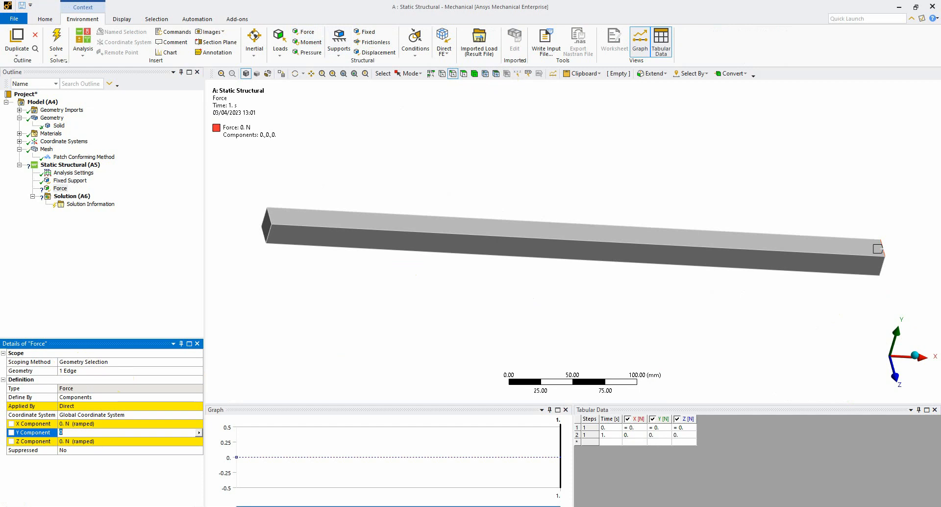
# - Switch to the assignment brief in Word and check the force's magnitude and direction in Figure 1, then return to Mechanical
pyautogui.hotkey('alt', 'Tab')
pyautogui.scroll(5, 551, 338)
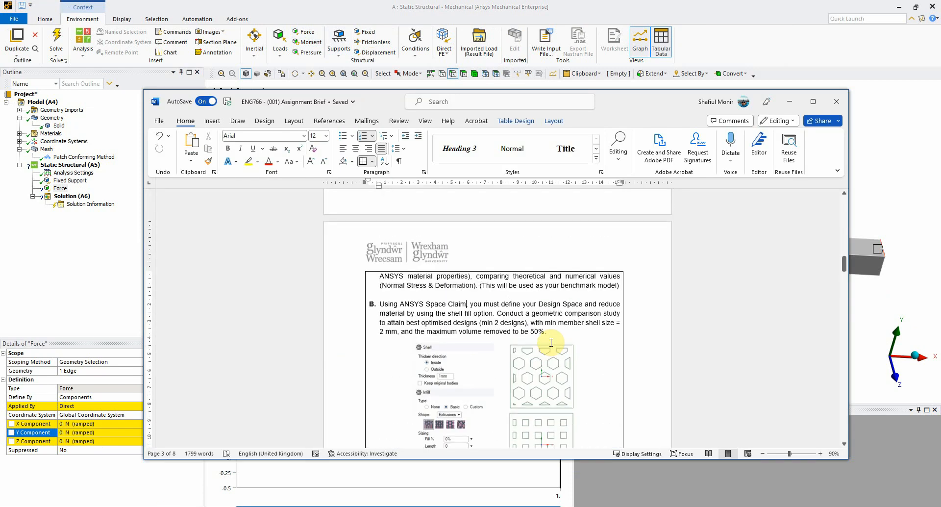
pyautogui.scroll(10, 551, 342)
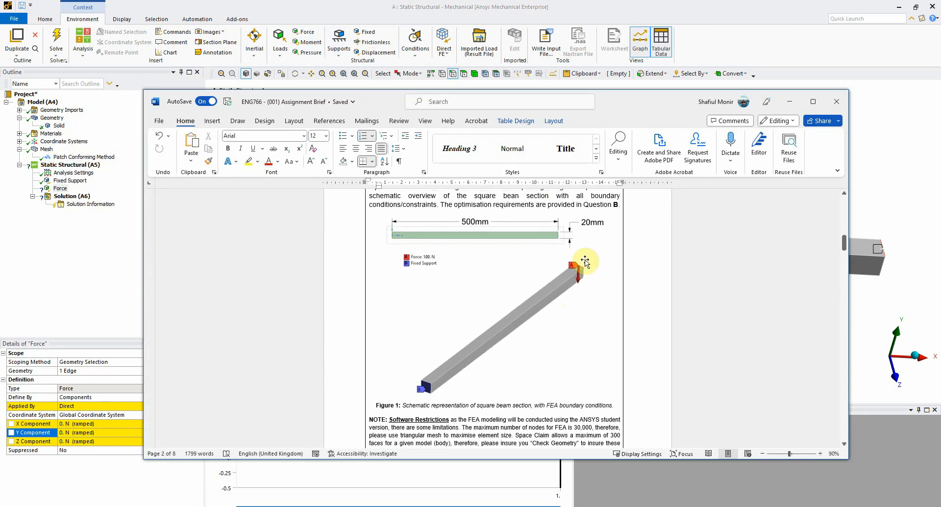
pyautogui.click(789, 101)
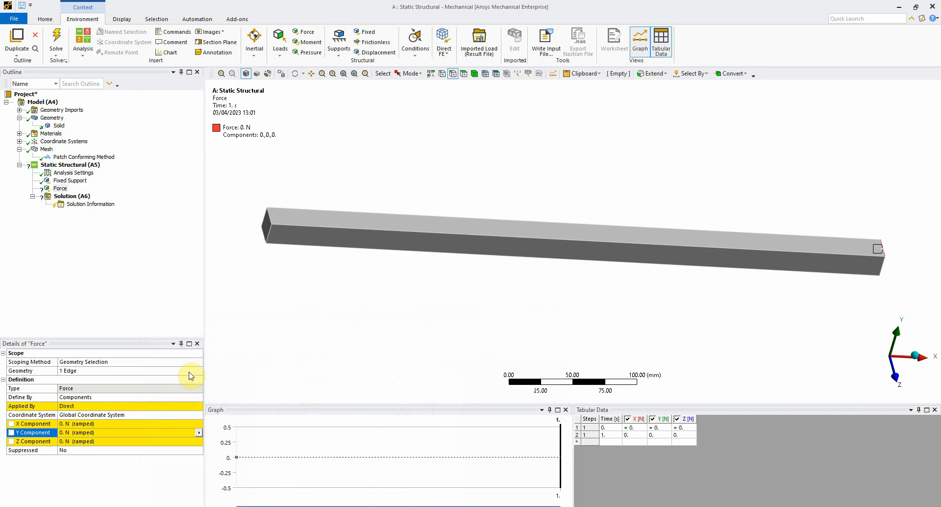
# - Set the edge force's Y component to -100 N and its Applied By option to Surface Effect
pyautogui.click(91, 433)
pyautogui.write('-1')
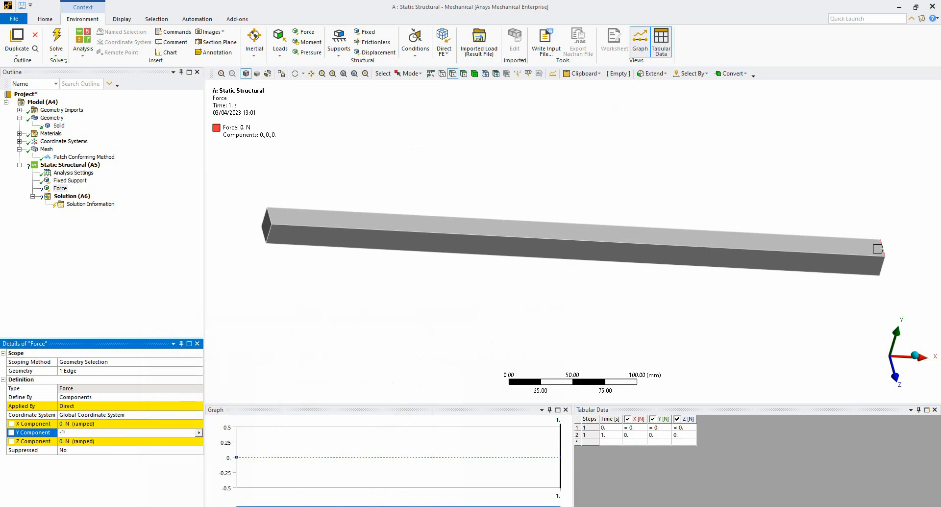
pyautogui.write('00')
pyautogui.press('Return')
pyautogui.click(140, 404)
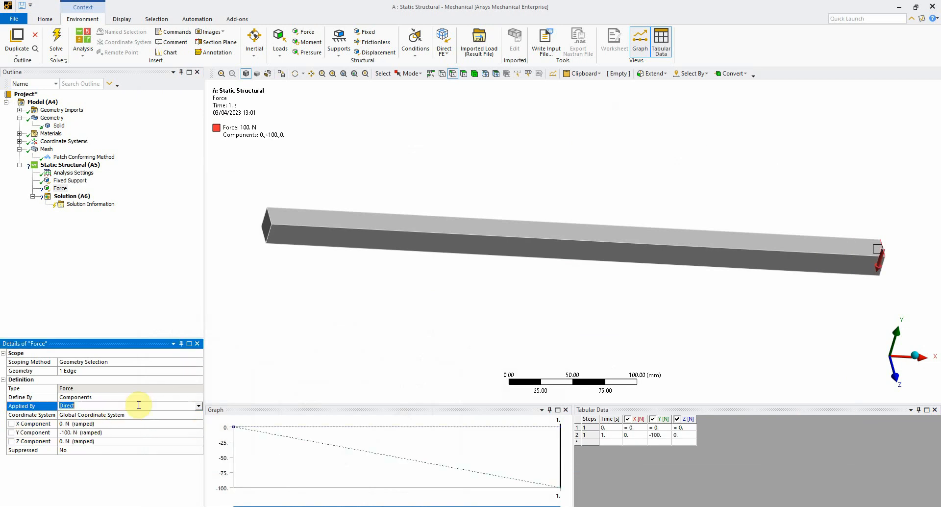
# - Solve the static structural analysis and add a Total Deformation result for all bodies to the solution
pyautogui.click(57, 40)
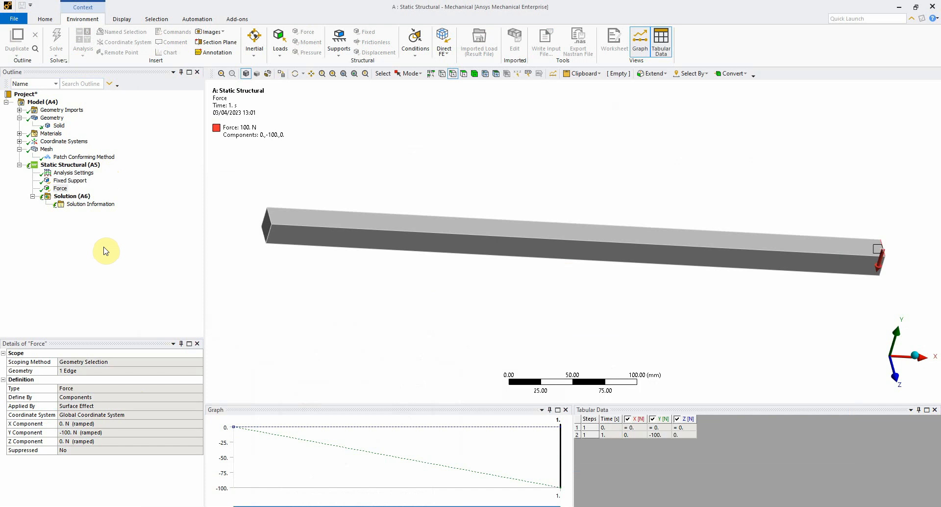
pyautogui.click(73, 196)
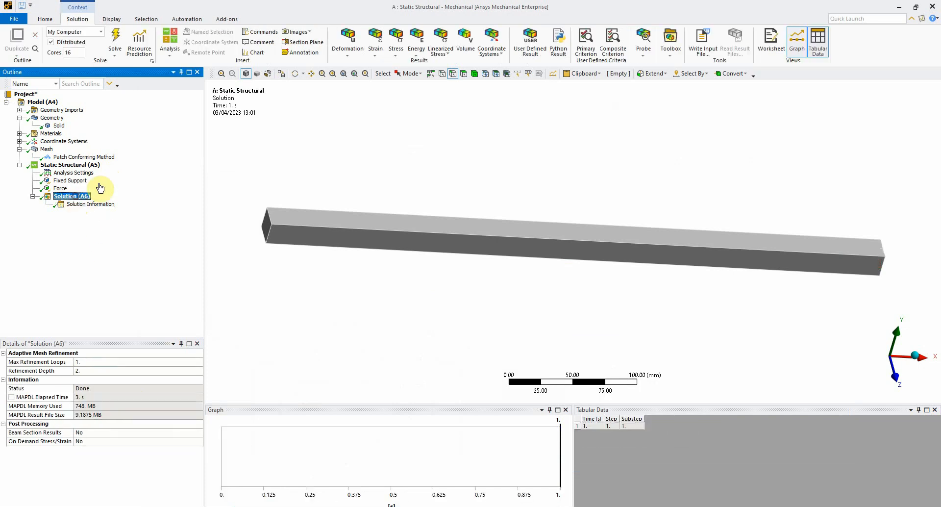
pyautogui.click(348, 44)
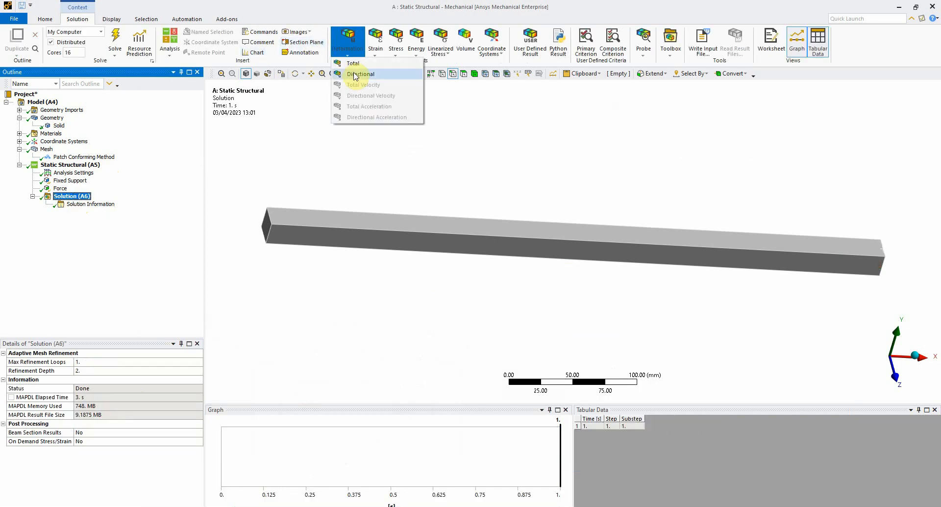
pyautogui.click(353, 64)
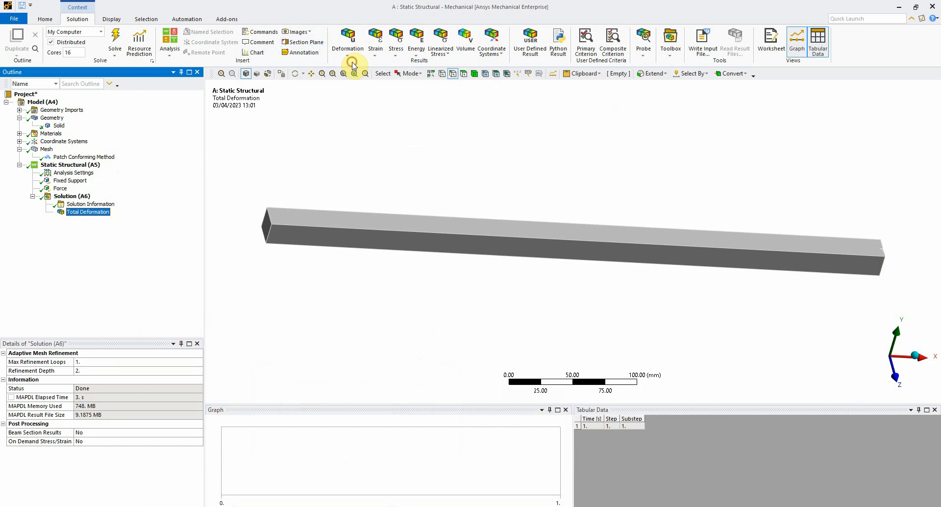
# - Add a Normal Stress result along the X axis for all bodies and solve to evaluate the results
pyautogui.click(395, 47)
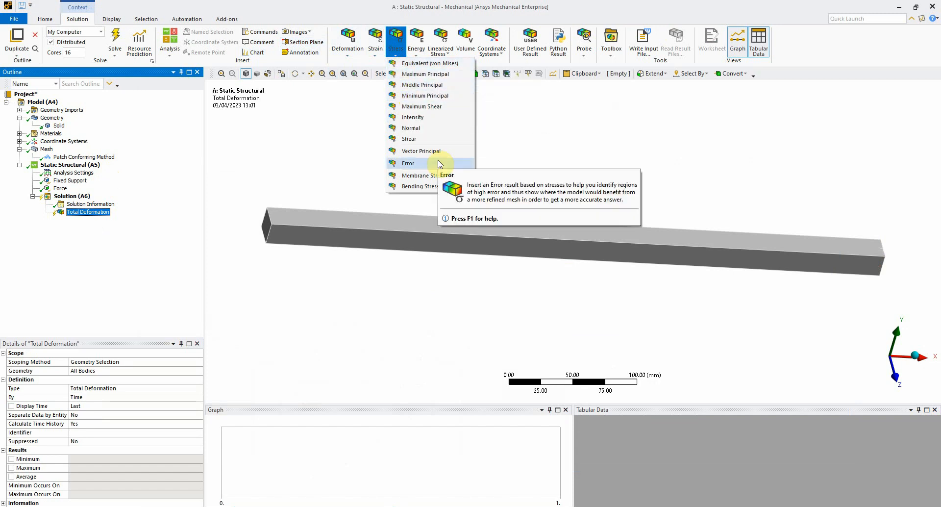
pyautogui.click(422, 129)
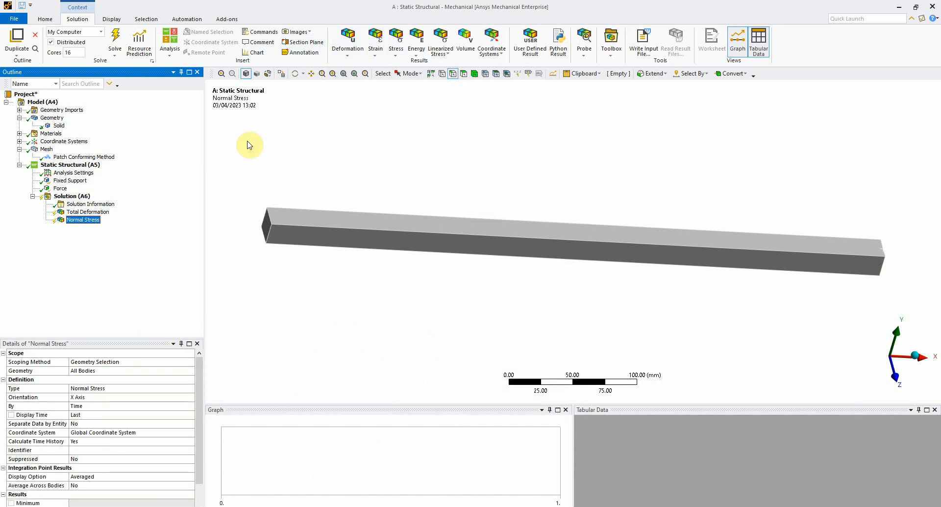
pyautogui.click(116, 32)
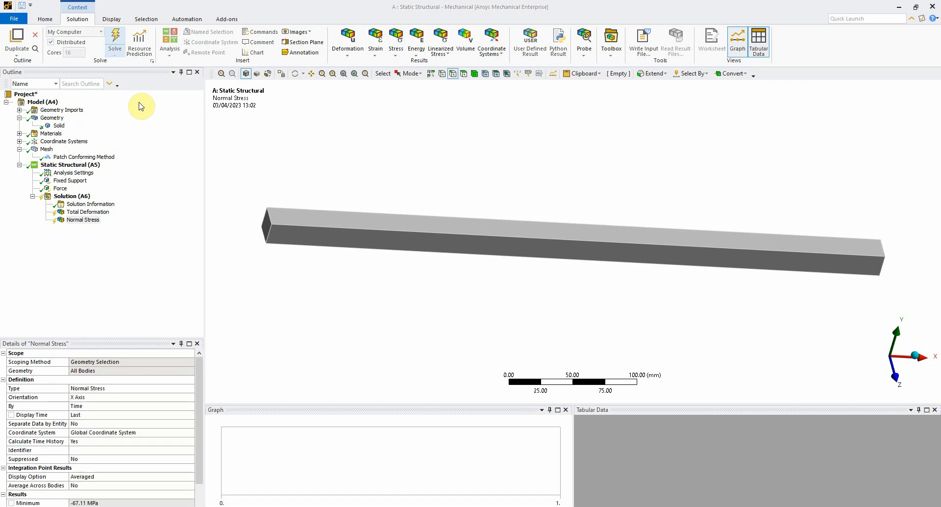
# - Examine the beam's Total Deformation and Normal Stress contours and their extreme values
pyautogui.click(89, 212)
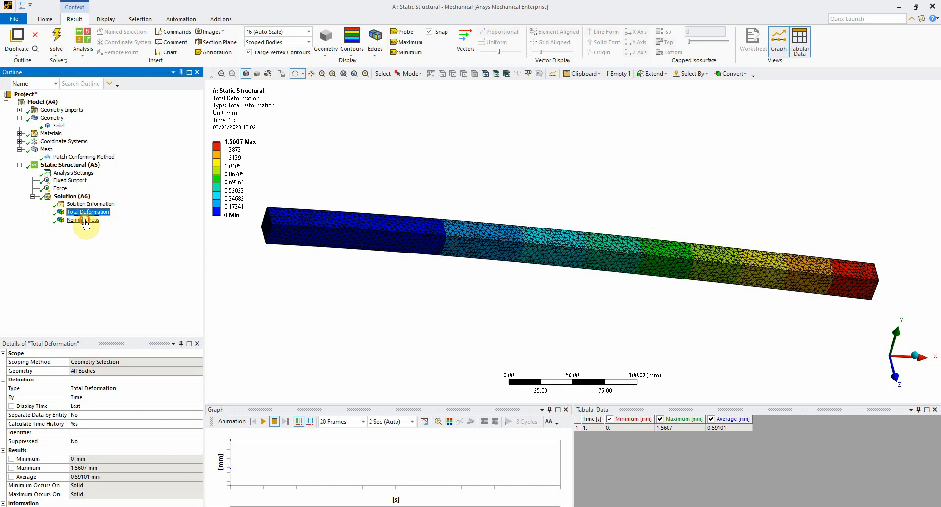
pyautogui.click(84, 220)
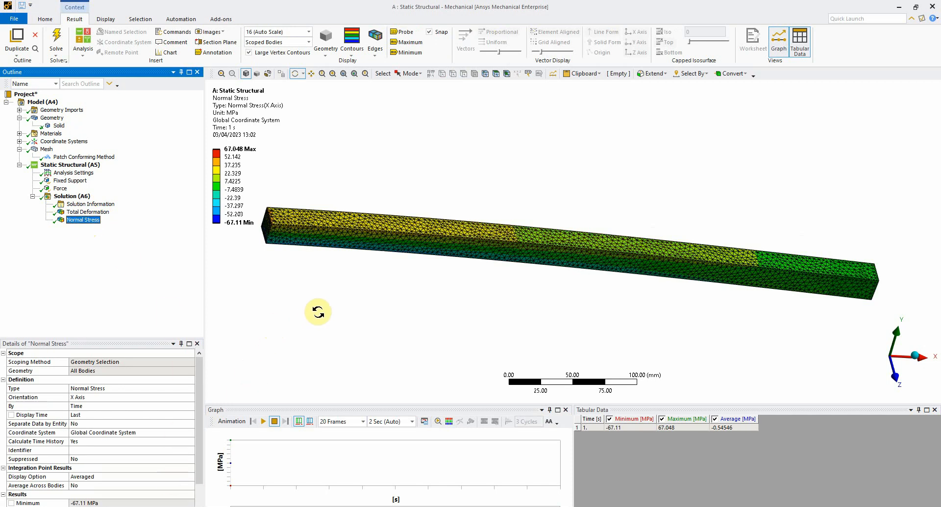
pyautogui.click(87, 211)
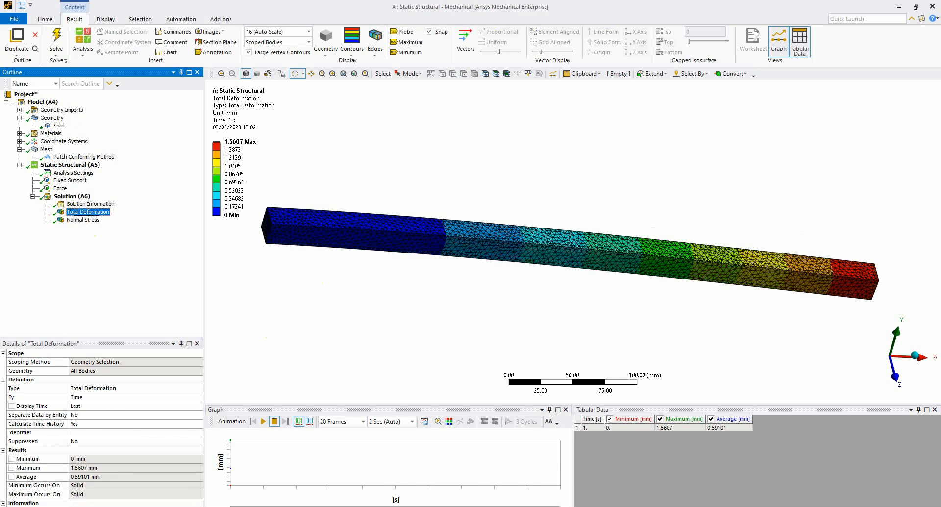
# - Switch to the calcs workbook in Excel and set the force value in the beam hand calculation to 100 N
pyautogui.click(166, 506)
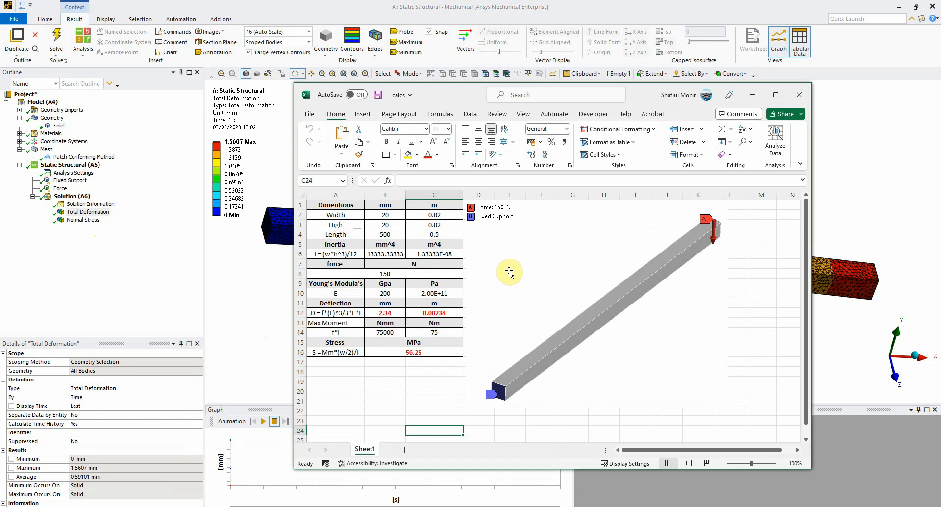
pyautogui.click(391, 272)
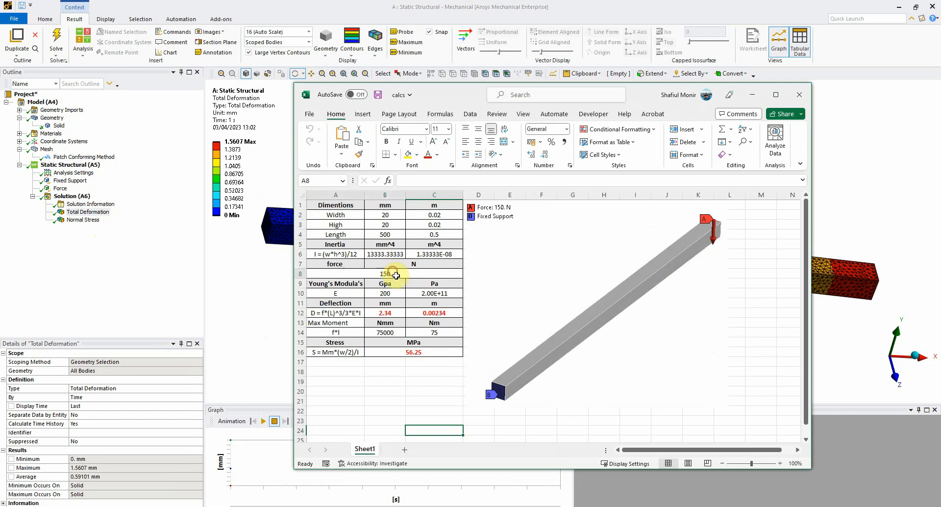
pyautogui.write('1')
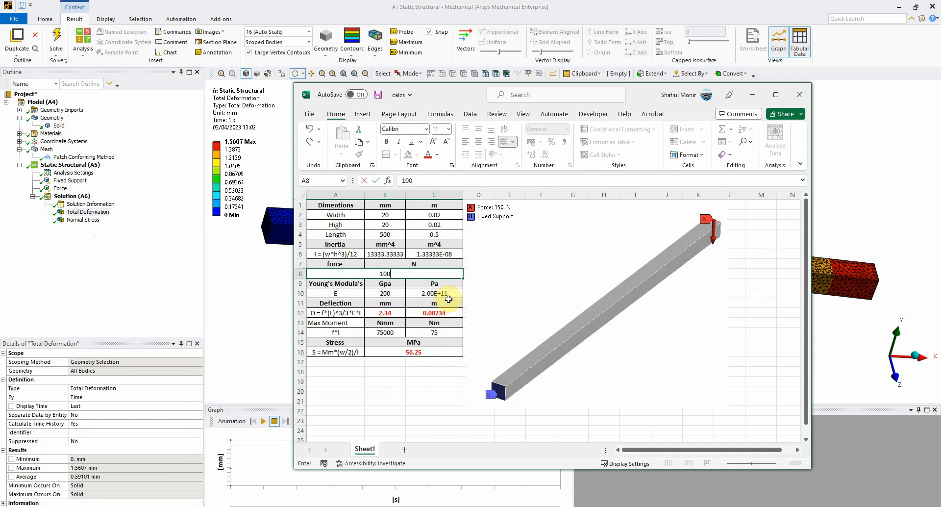
pyautogui.press('Return')
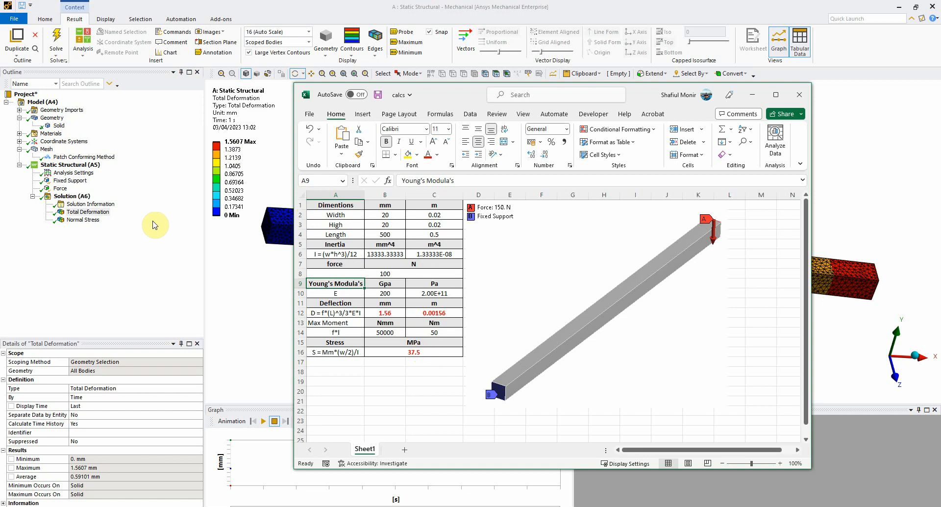
# - Return to Mechanical and examine the Normal Stress contour around the beam's fixed end
pyautogui.click(83, 219)
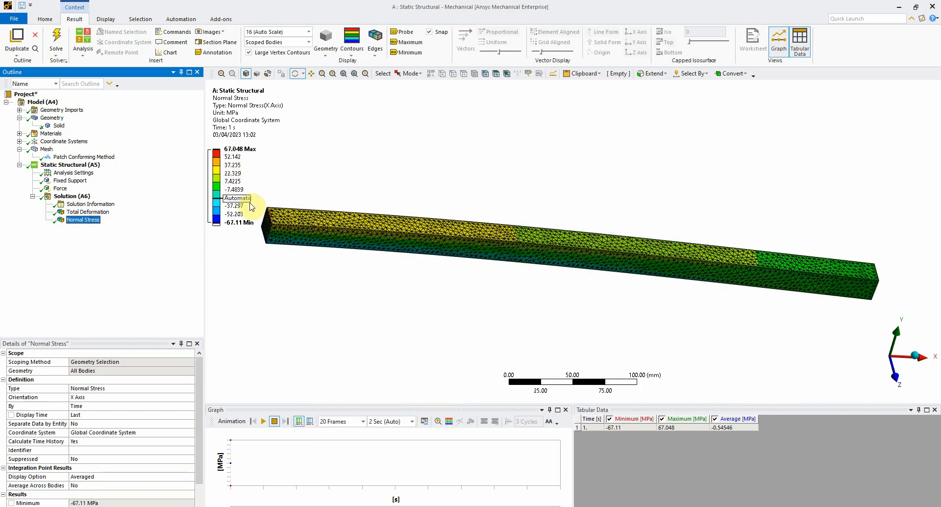
pyautogui.scroll(2, 267, 218)
pyautogui.scroll(4, 265, 219)
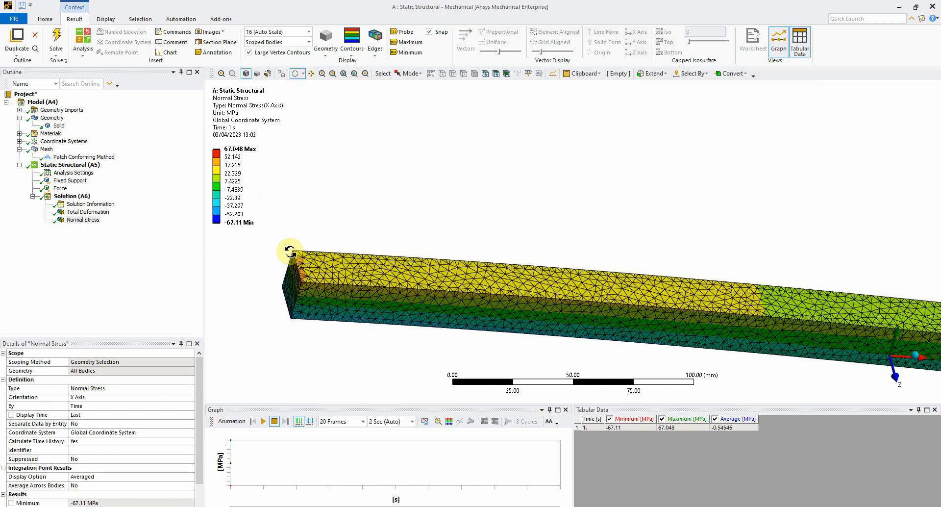
pyautogui.scroll(-2, 307, 272)
pyautogui.scroll(-2, 307, 271)
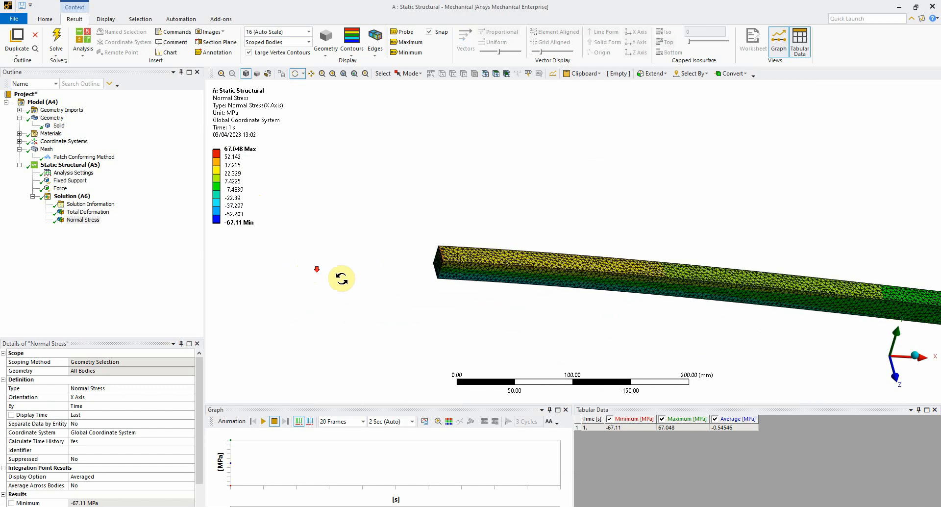
# - Insert a construction geometry path under the model
pyautogui.click(58, 111)
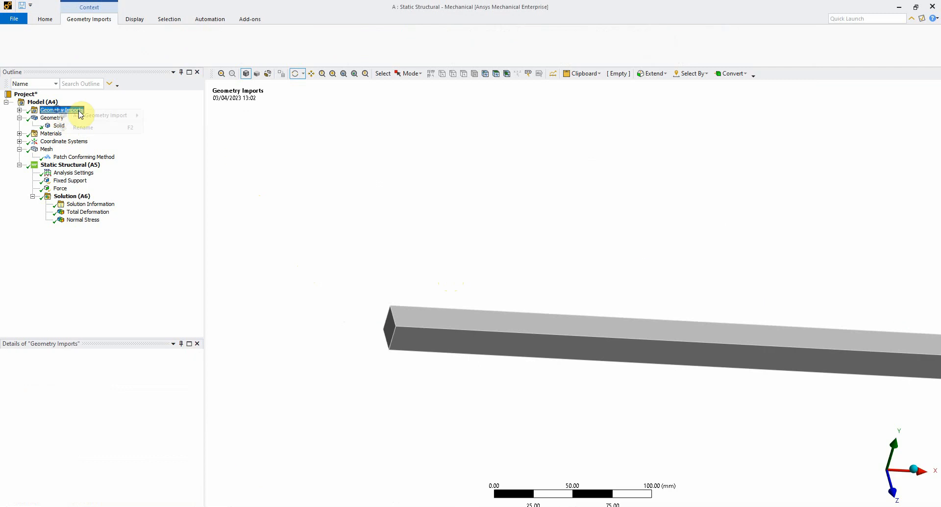
pyautogui.rightClick(57, 111)
pyautogui.click(43, 101)
pyautogui.rightClick(41, 102)
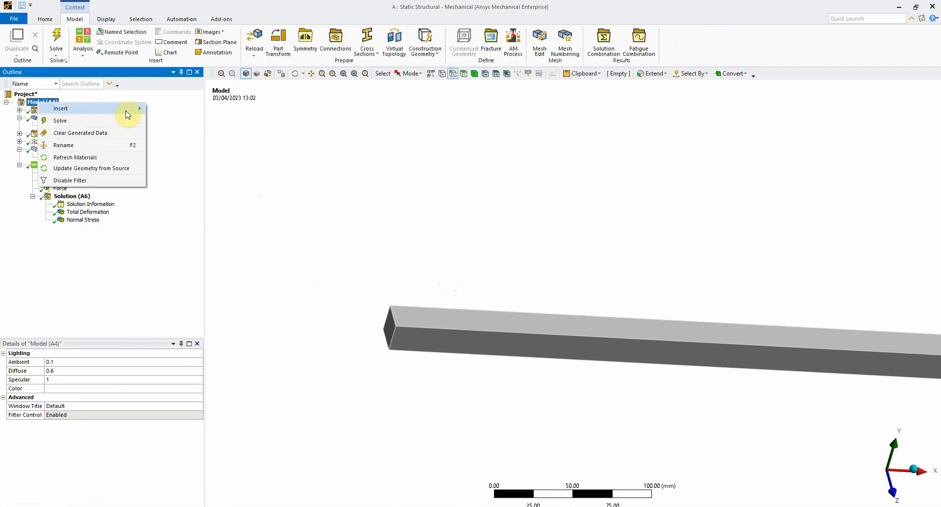
pyautogui.moveTo(130, 109)
pyautogui.moveTo(212, 137)
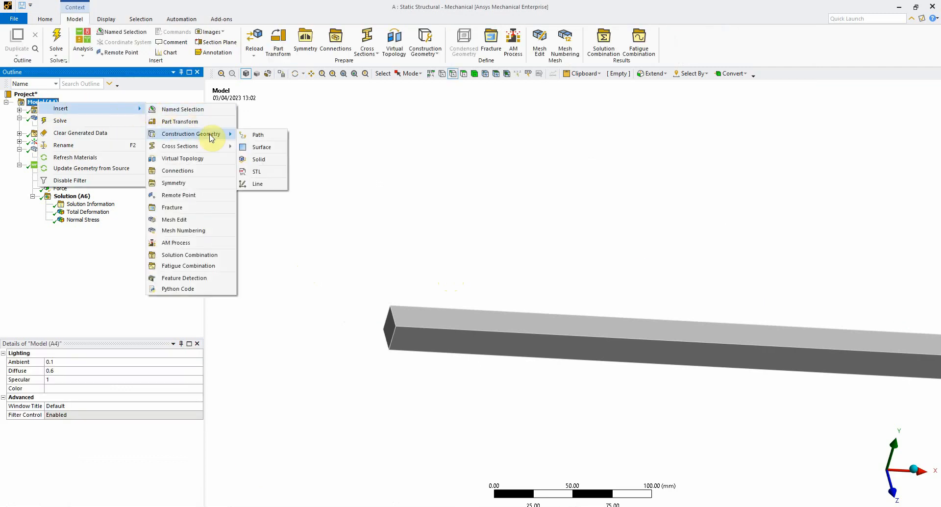
pyautogui.click(244, 135)
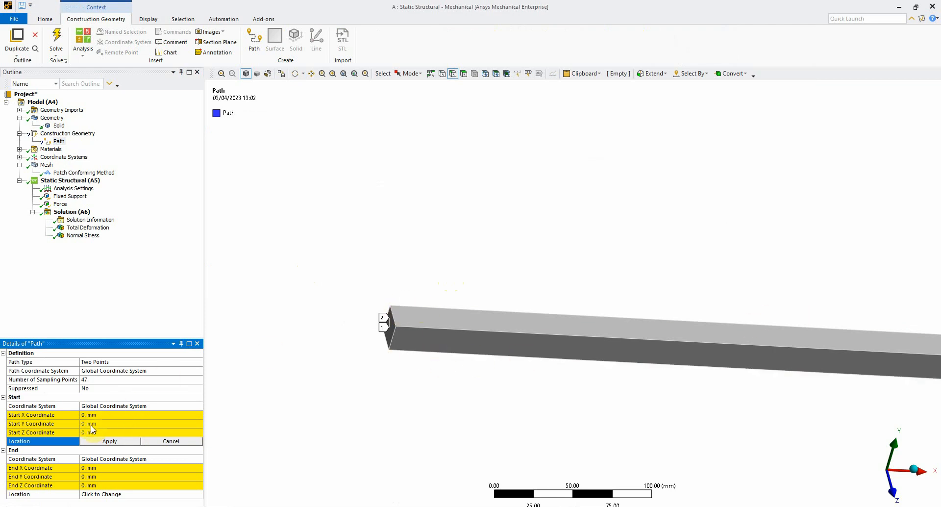
# - Set both the start and end Y coordinates of the path to 10 mm
pyautogui.click(91, 424)
pyautogui.write('10')
pyautogui.press('Return')
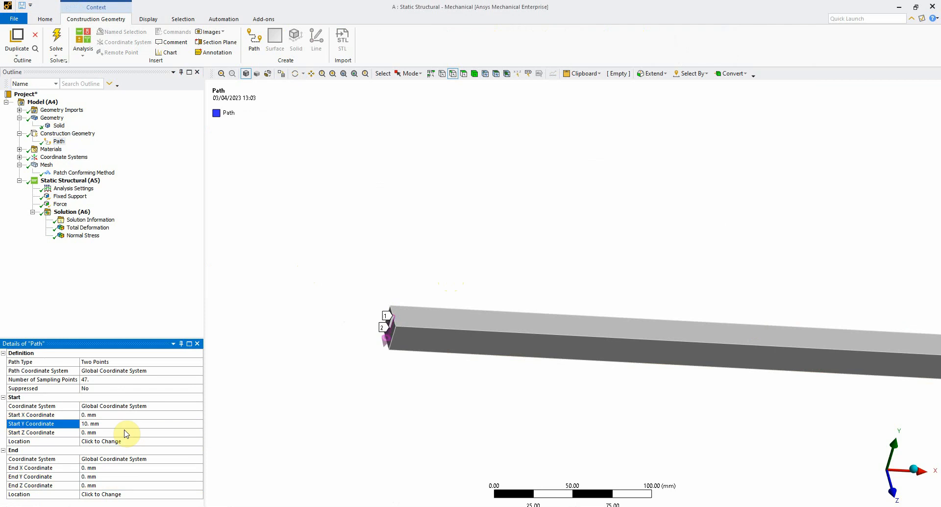
pyautogui.click(105, 475)
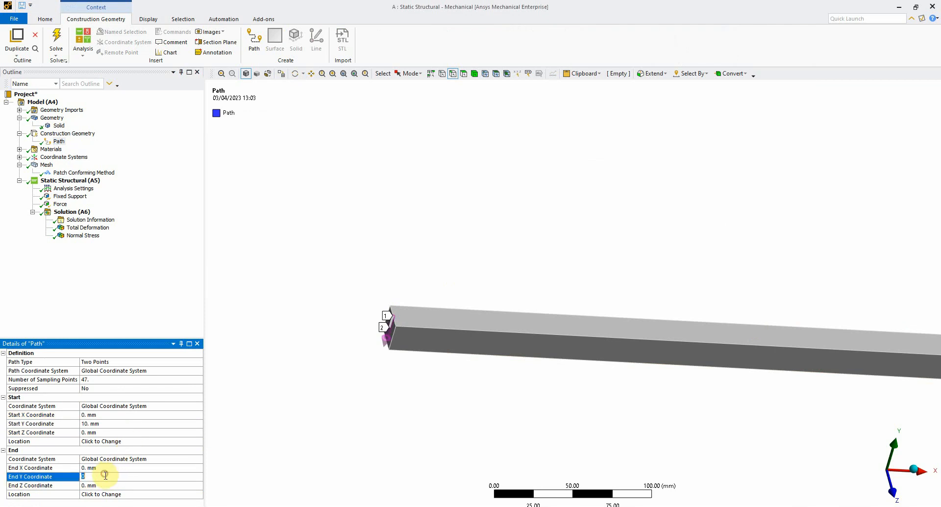
pyautogui.write('10')
pyautogui.press('Return')
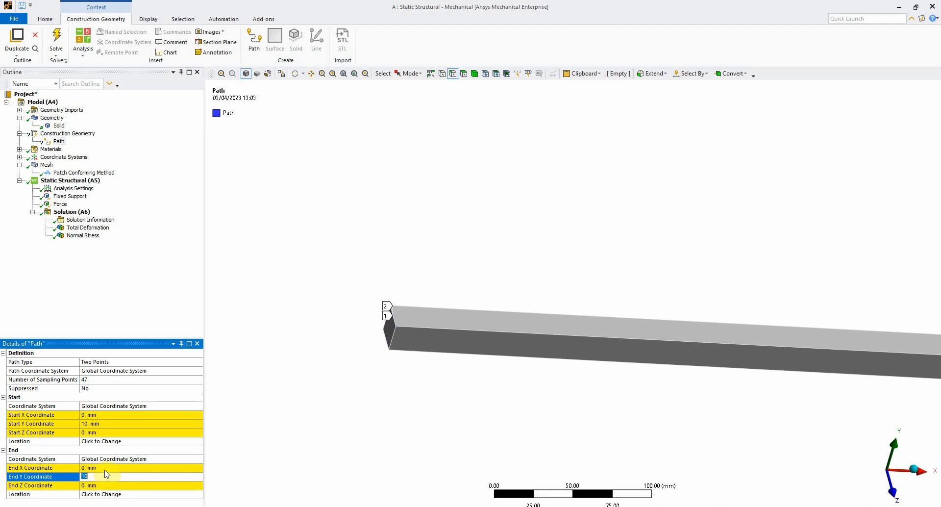
# - Set the path's end X coordinate to 500 mm and its start X coordinate to 1.9 mm
pyautogui.click(104, 468)
pyautogui.write('500')
pyautogui.press('Return')
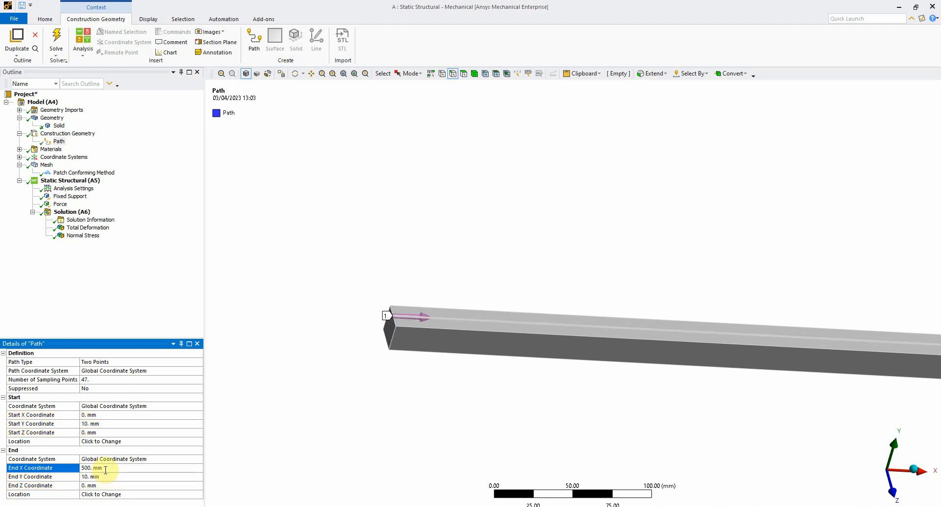
pyautogui.click(95, 415)
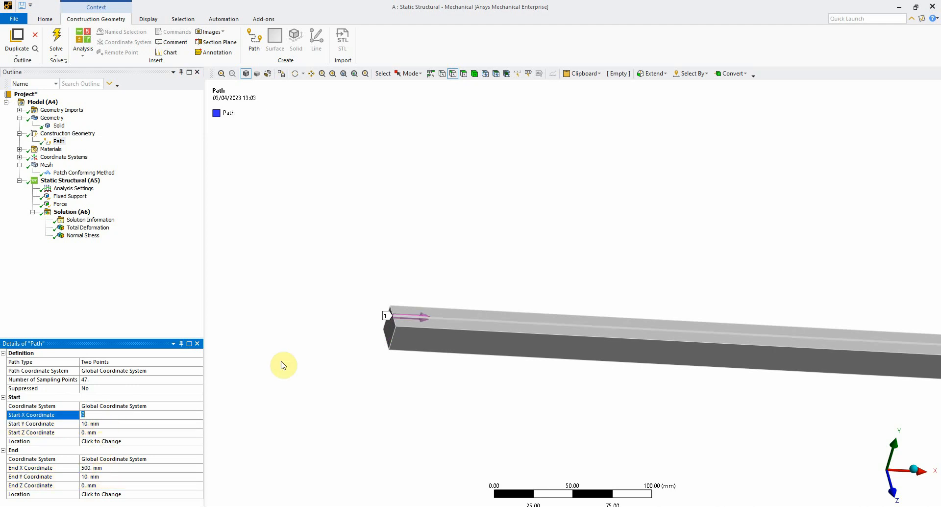
pyautogui.click(130, 409)
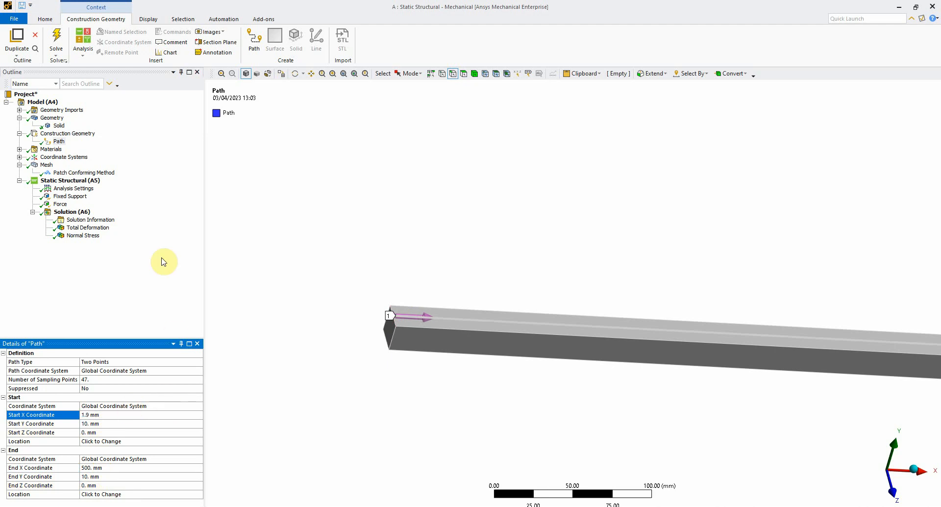
# - Add a second Normal Stress result to the static structural solution
pyautogui.click(74, 212)
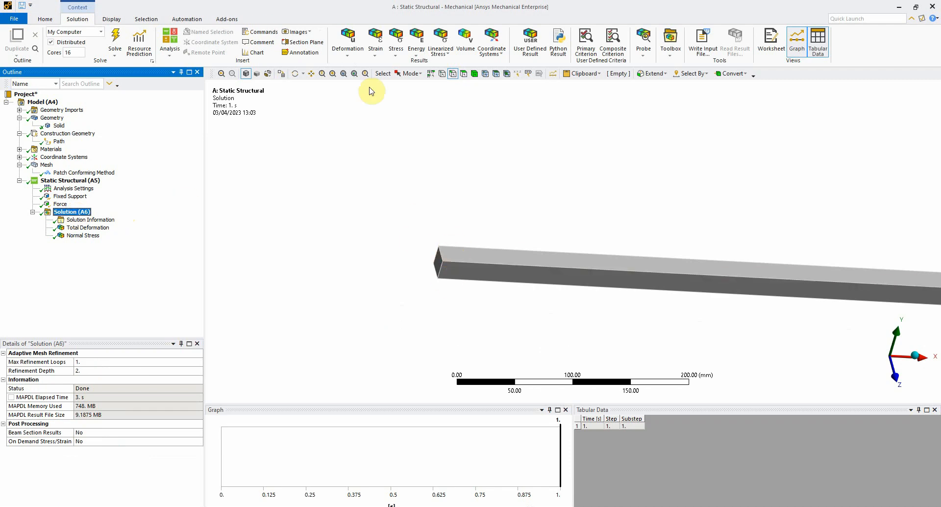
pyautogui.click(397, 36)
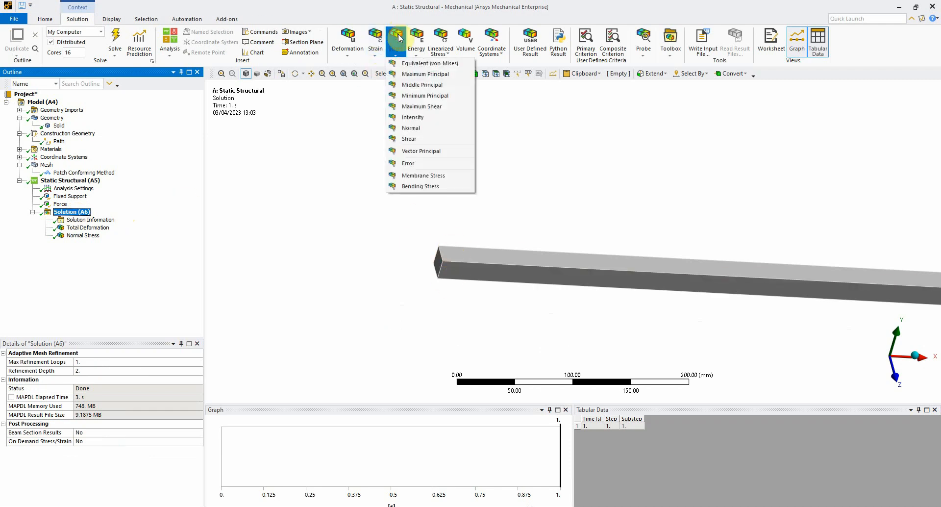
pyautogui.click(421, 128)
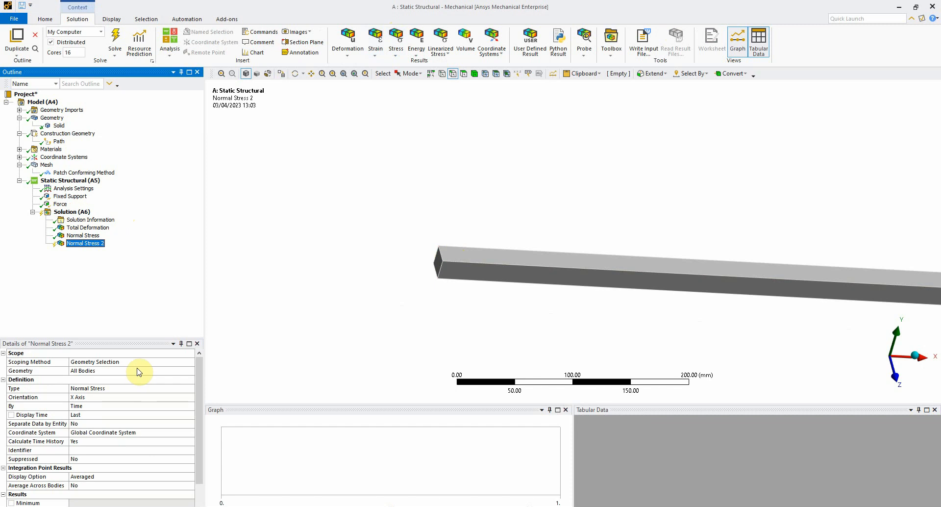
# - Scope the second Normal Stress result to the construction path along the beam and solve it
pyautogui.click(183, 362)
pyautogui.click(190, 362)
pyautogui.click(157, 382)
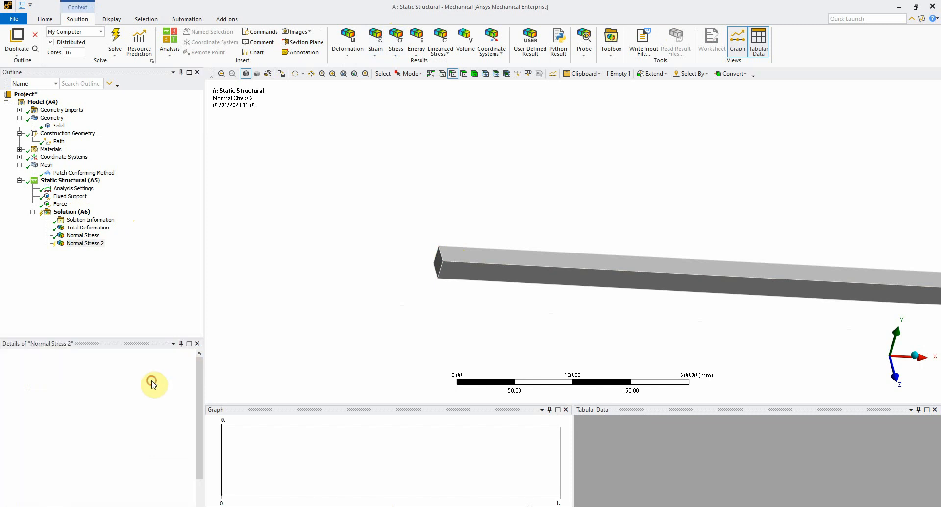
pyautogui.click(190, 373)
pyautogui.click(190, 373)
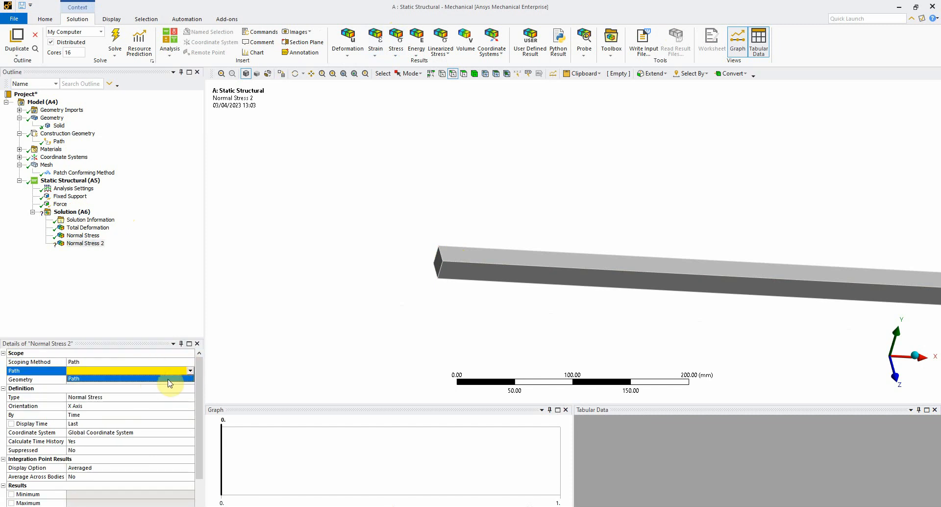
pyautogui.click(170, 380)
pyautogui.click(114, 39)
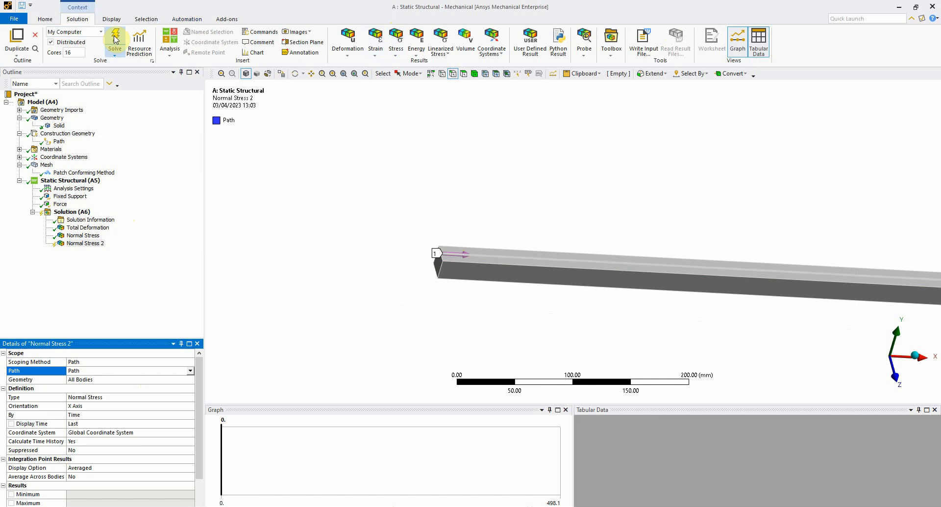
# - Compare the second Normal Stress result along the path with the hand-calculated stress in the calcs workbook
pyautogui.click(93, 243)
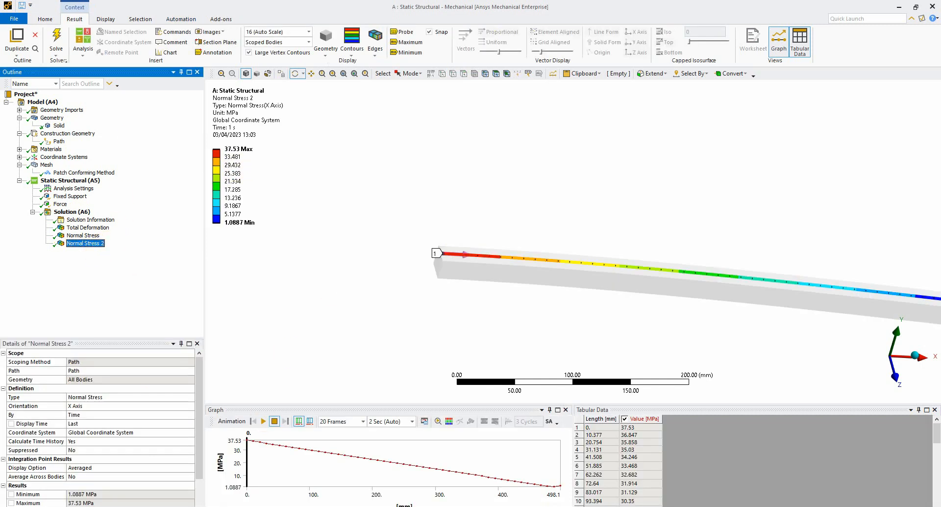
pyautogui.hotkey('alt', 'Tab')
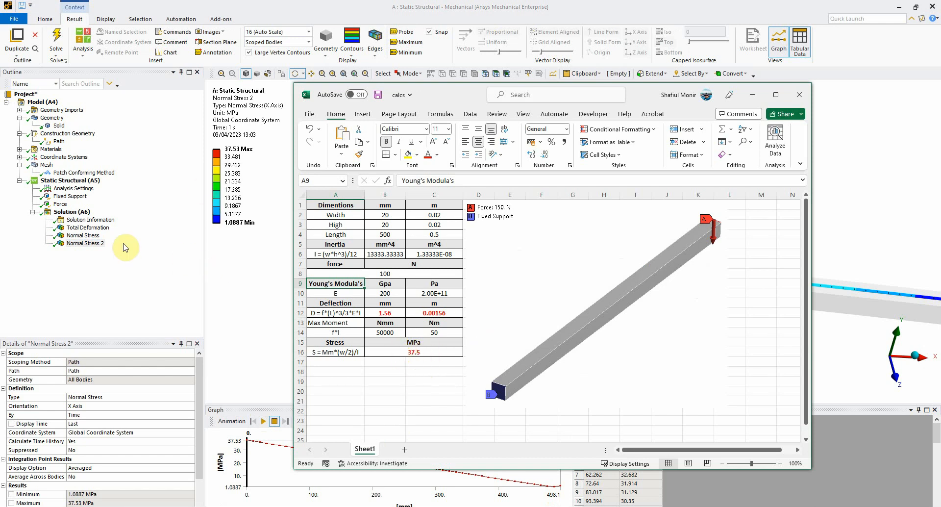
pyautogui.click(71, 211)
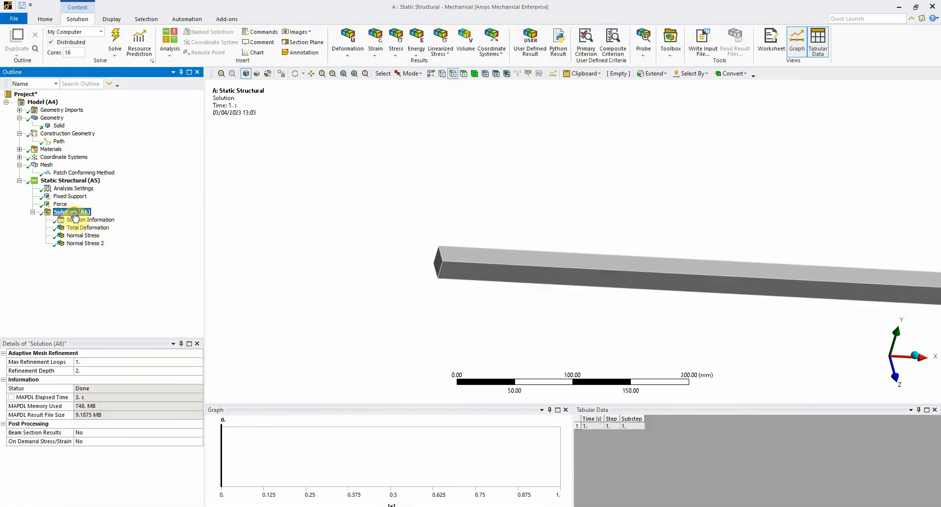
pyautogui.click(87, 243)
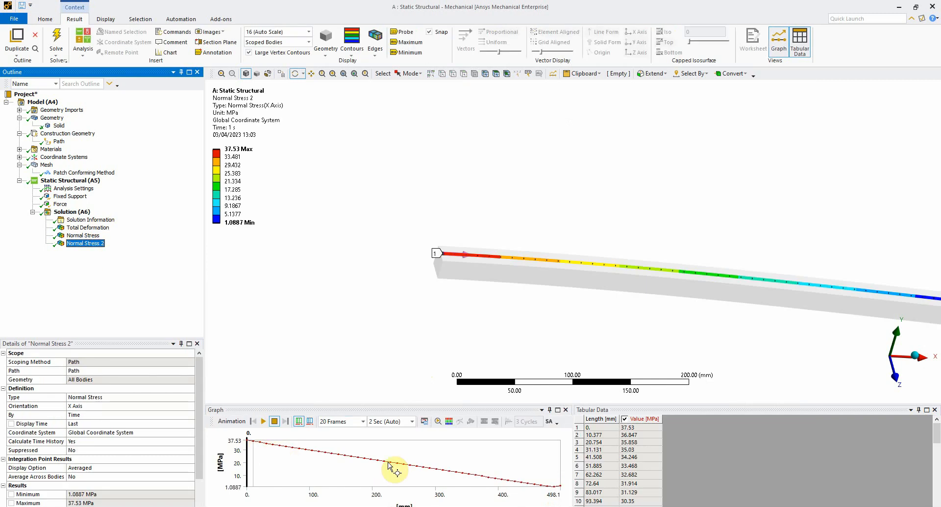
# - Add a second Total Deformation result to the static structural solution
pyautogui.click(78, 213)
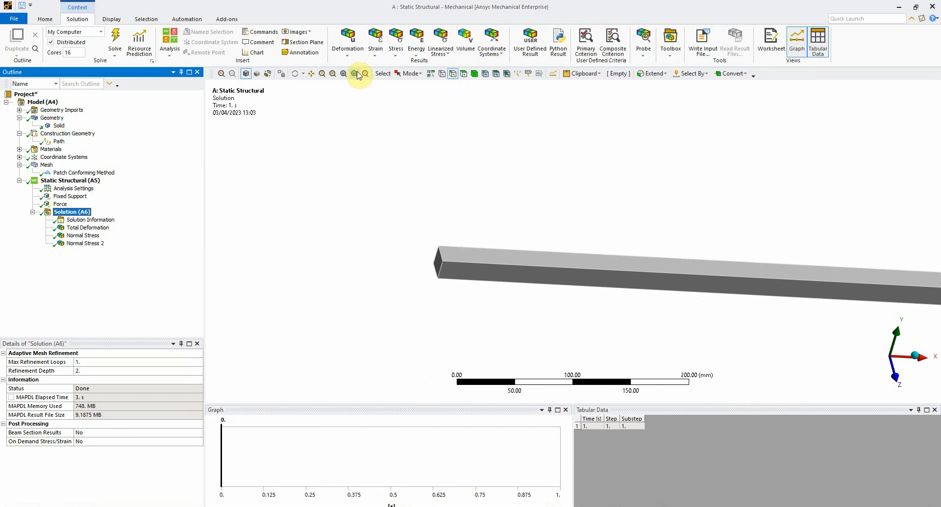
pyautogui.click(348, 49)
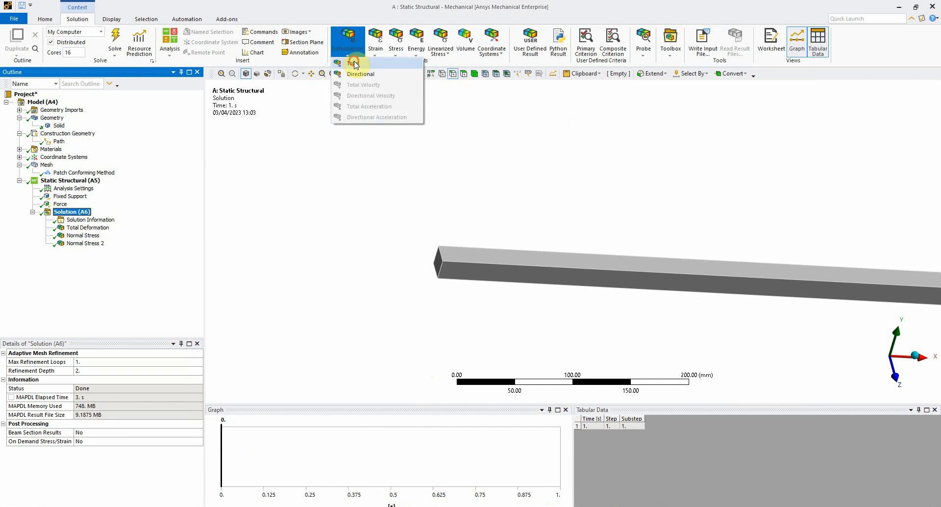
pyautogui.click(353, 63)
# - Scope the second Total Deformation result to the construction path along the beam and solve it
pyautogui.click(124, 361)
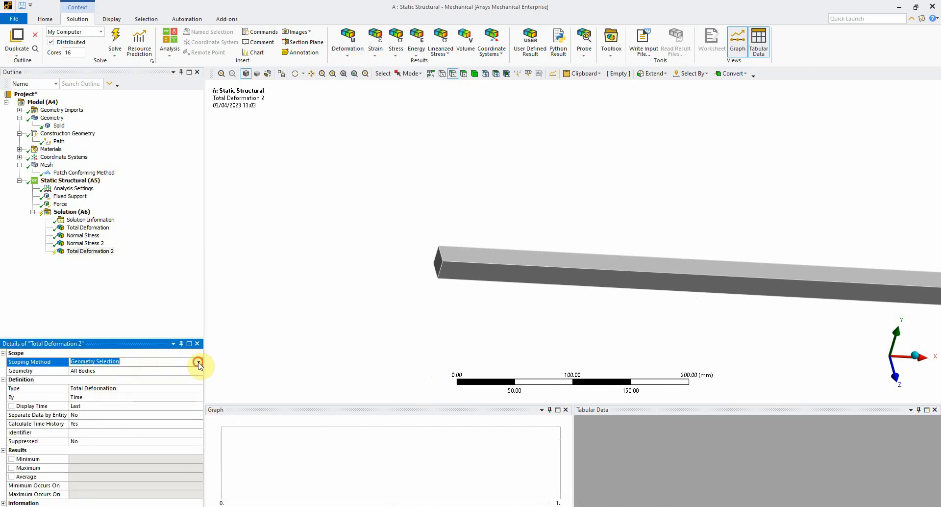
pyautogui.click(199, 362)
pyautogui.click(179, 387)
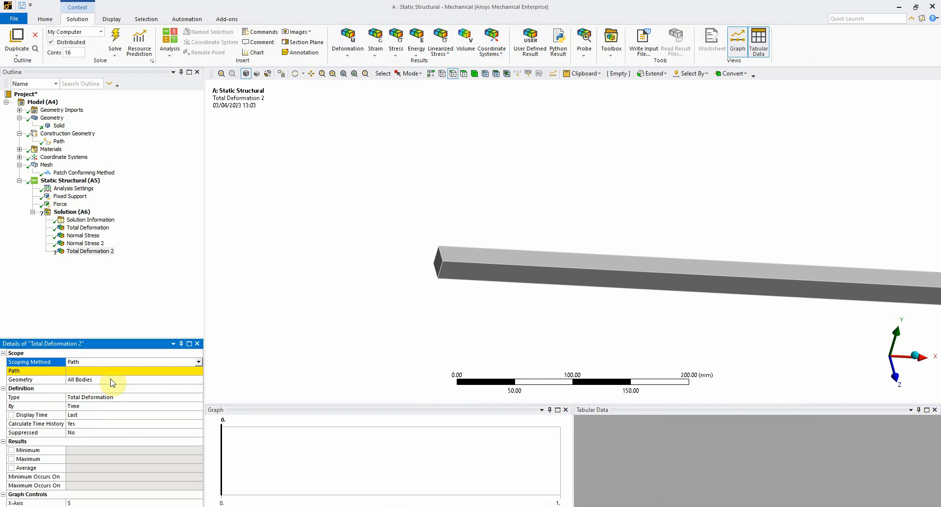
pyautogui.click(162, 370)
pyautogui.click(198, 370)
pyautogui.click(186, 379)
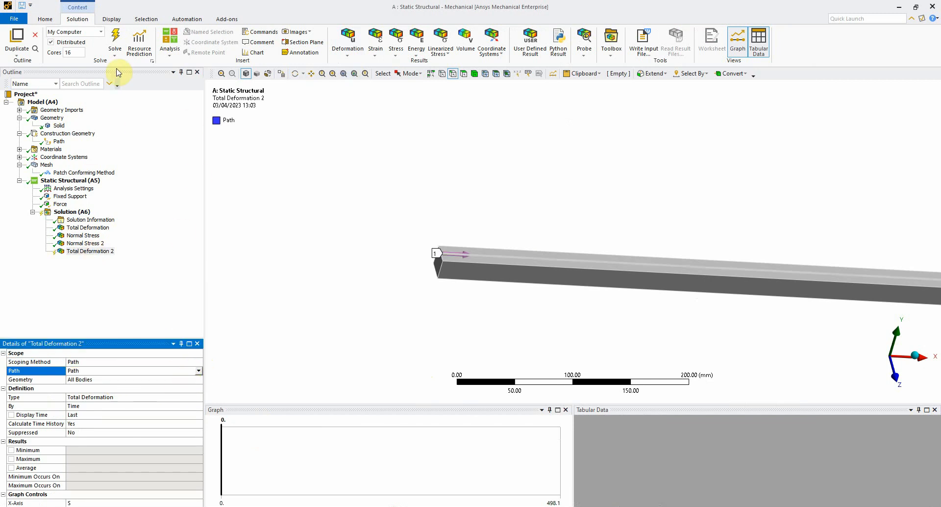
pyautogui.click(115, 39)
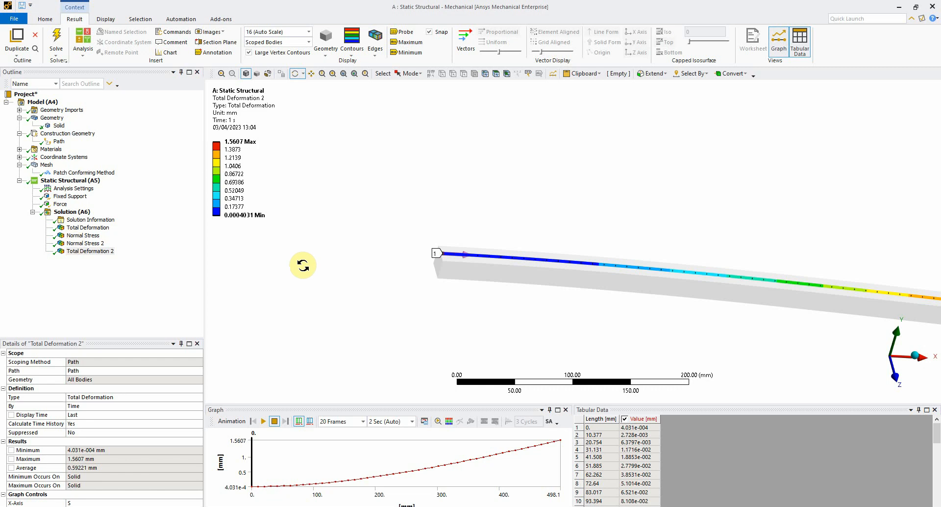
pyautogui.scroll(-3, 554, 290)
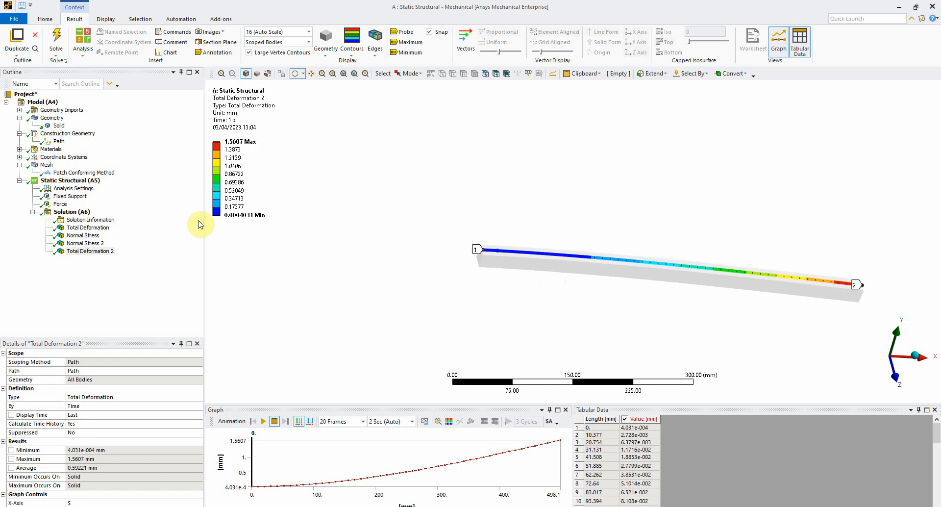
# - Add a Fatigue Tool to the solution and set its fatigue strength factor to 0.8
pyautogui.rightClick(76, 214)
pyautogui.moveTo(131, 218)
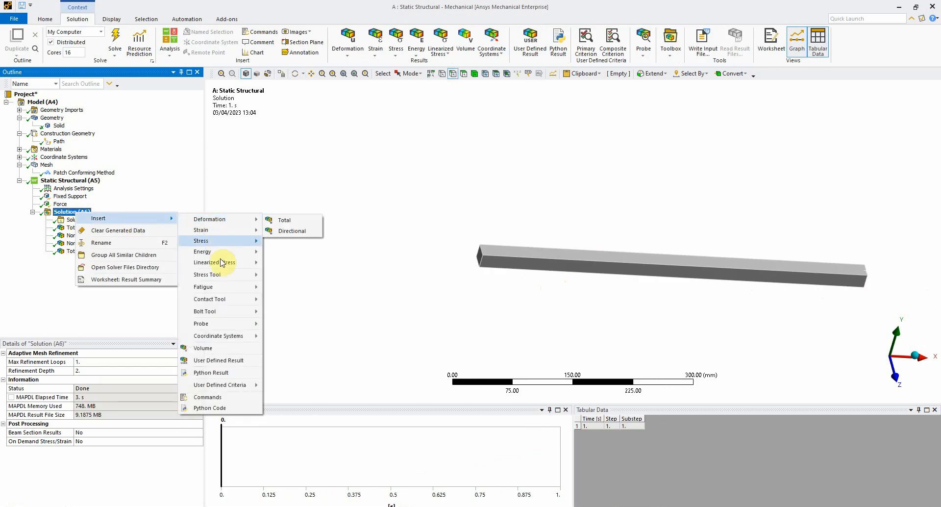
pyautogui.moveTo(221, 262)
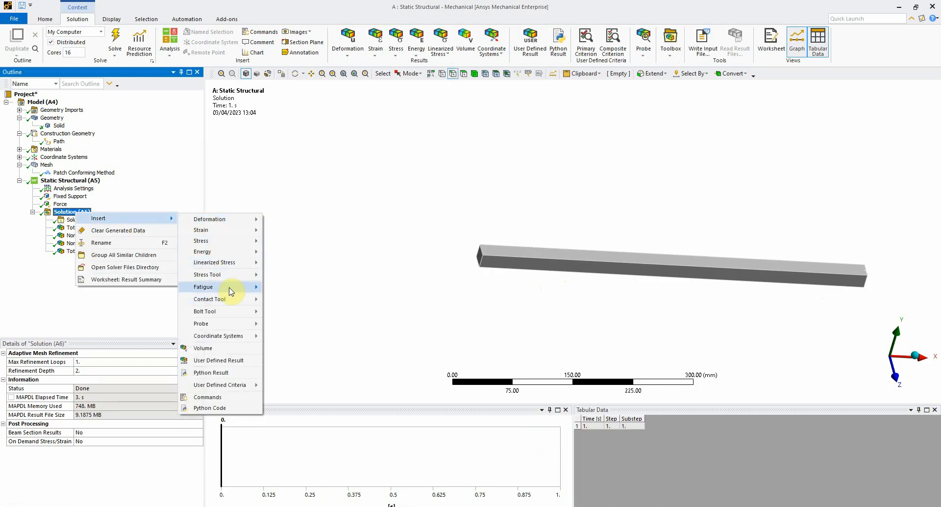
pyautogui.moveTo(231, 287)
pyautogui.click(294, 288)
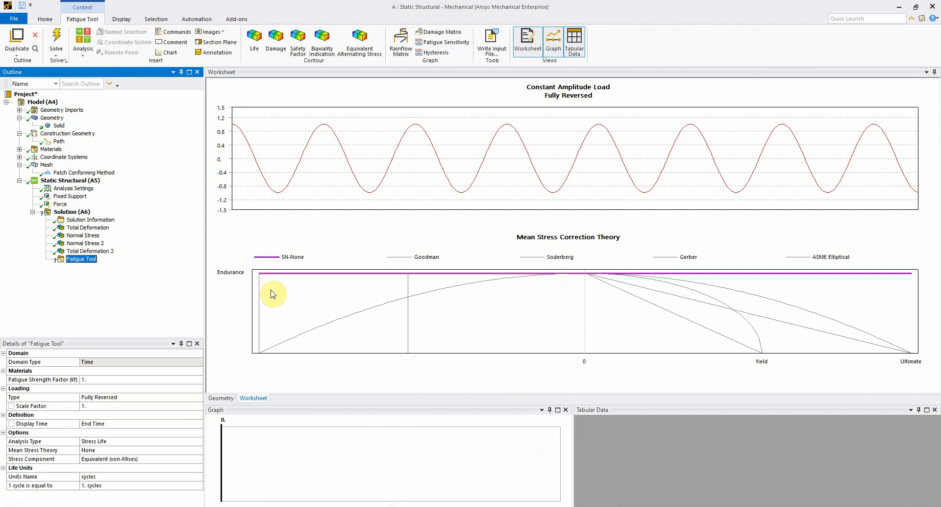
pyautogui.click(95, 380)
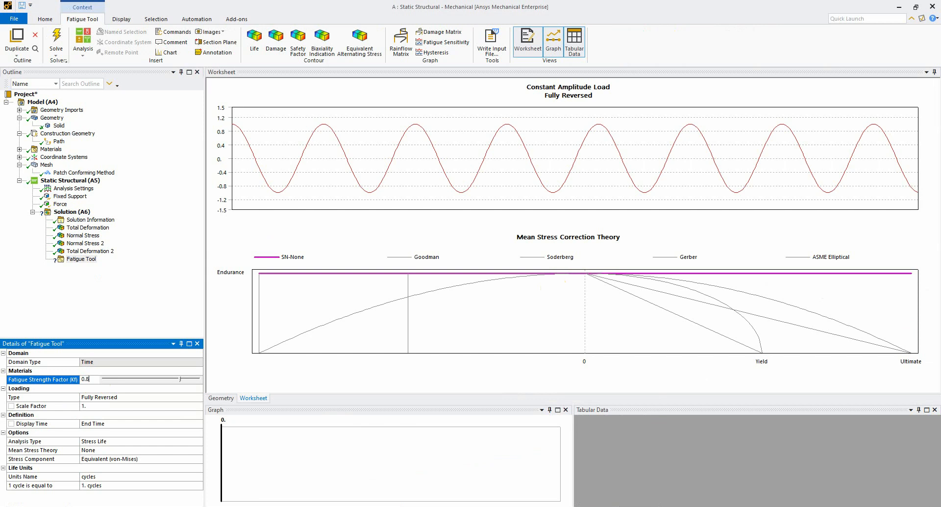
pyautogui.write('0.8')
pyautogui.click(98, 384)
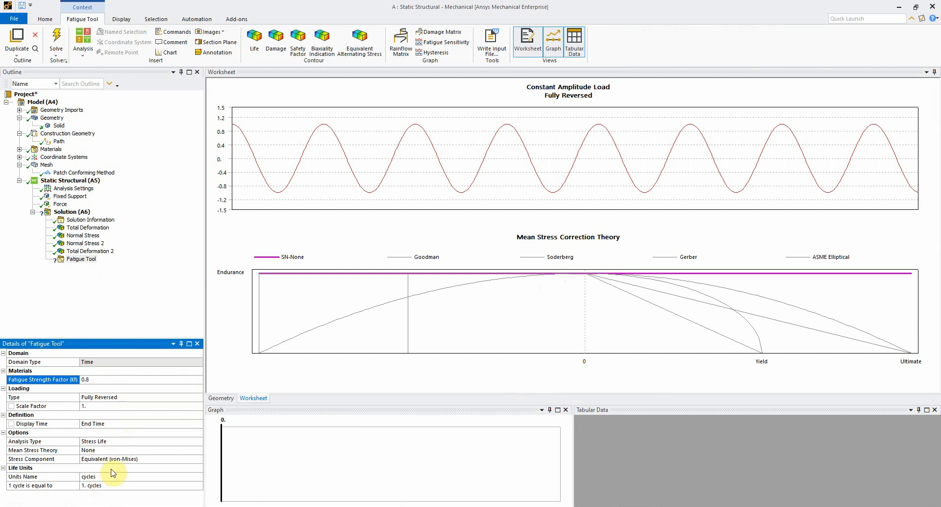
# - Add a Safety Factor result to the Fatigue Tool and check its design life setting
pyautogui.rightClick(91, 264)
pyautogui.moveTo(125, 266)
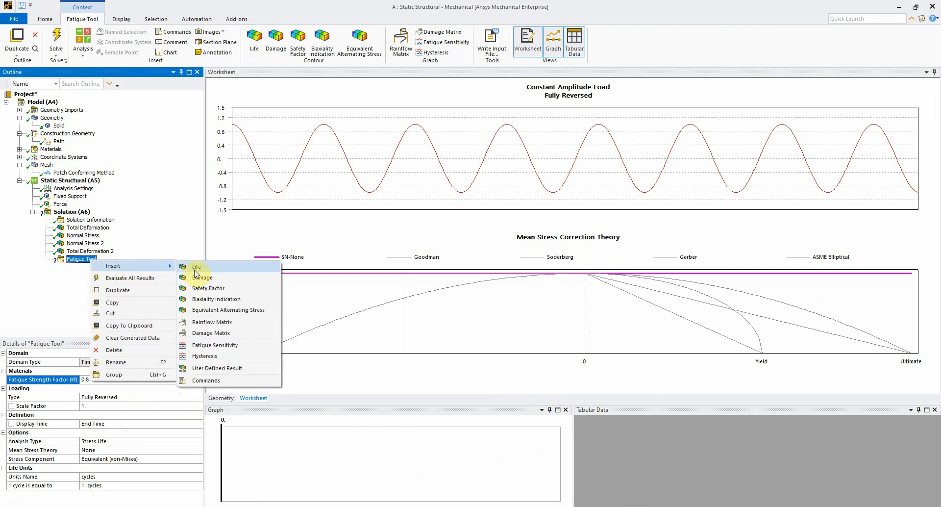
pyautogui.click(230, 288)
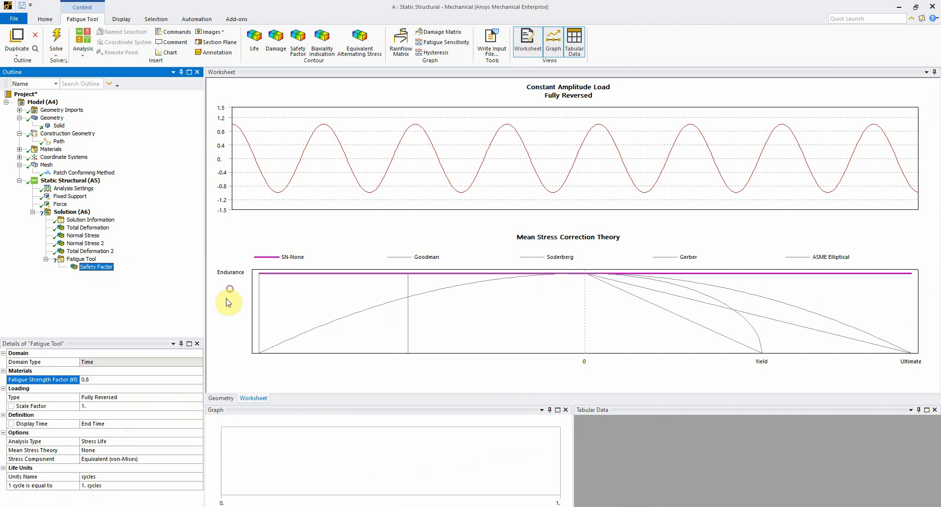
pyautogui.click(118, 385)
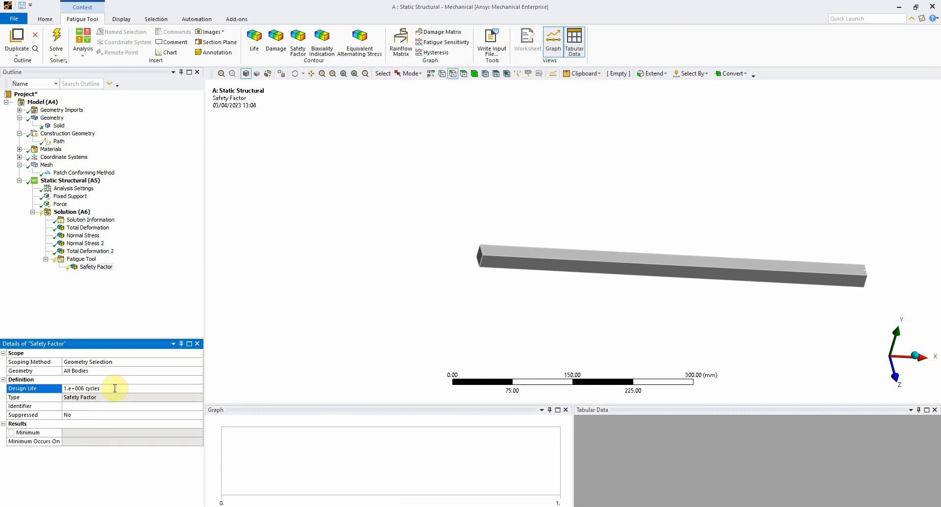
# - Add a Biaxiality Indication result to the Fatigue Tool, then solve and view both fatigue results
pyautogui.click(83, 258)
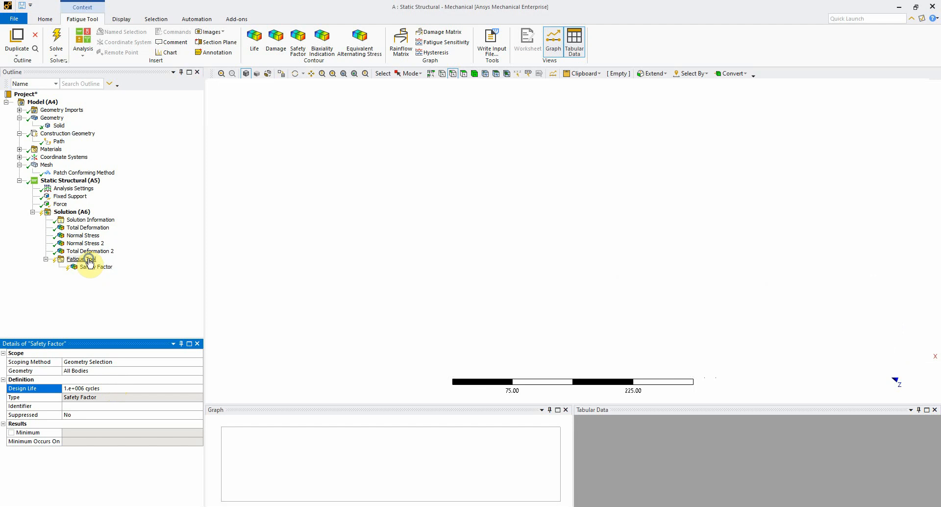
pyautogui.rightClick(91, 260)
pyautogui.moveTo(132, 265)
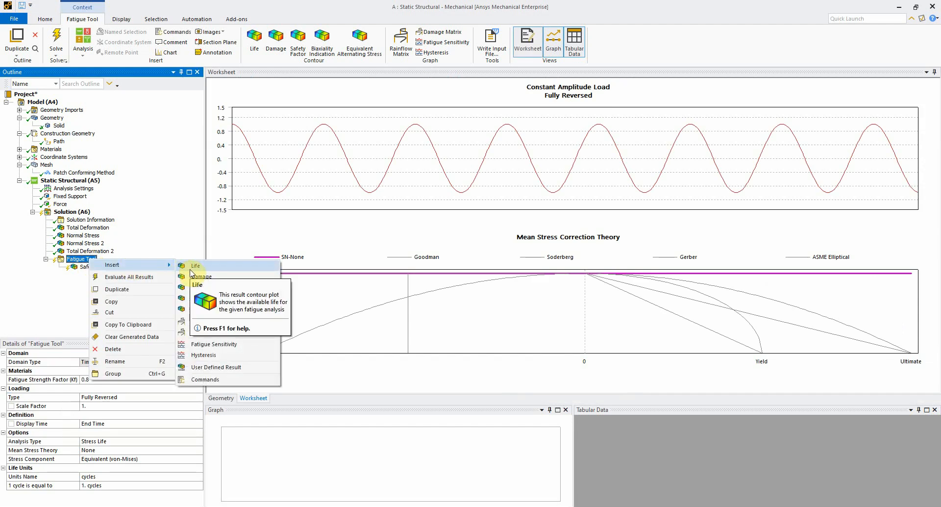
pyautogui.click(258, 299)
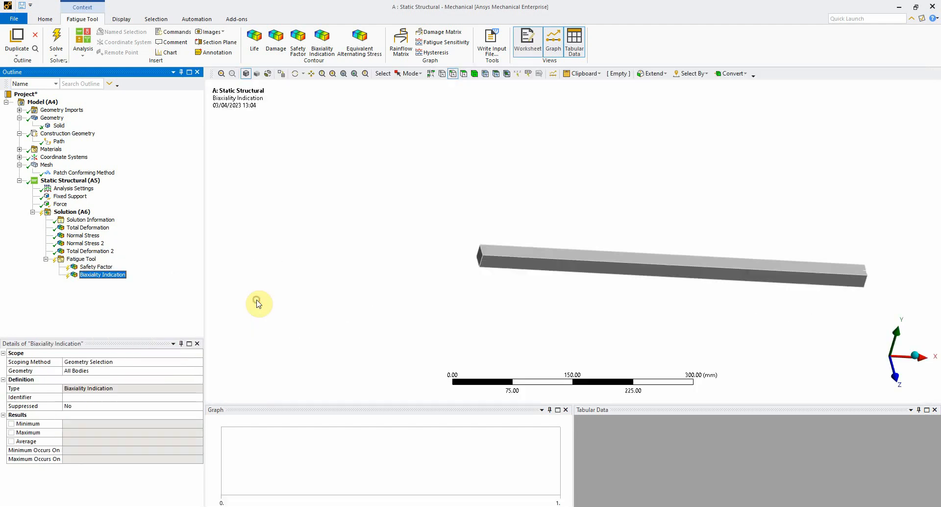
pyautogui.click(56, 39)
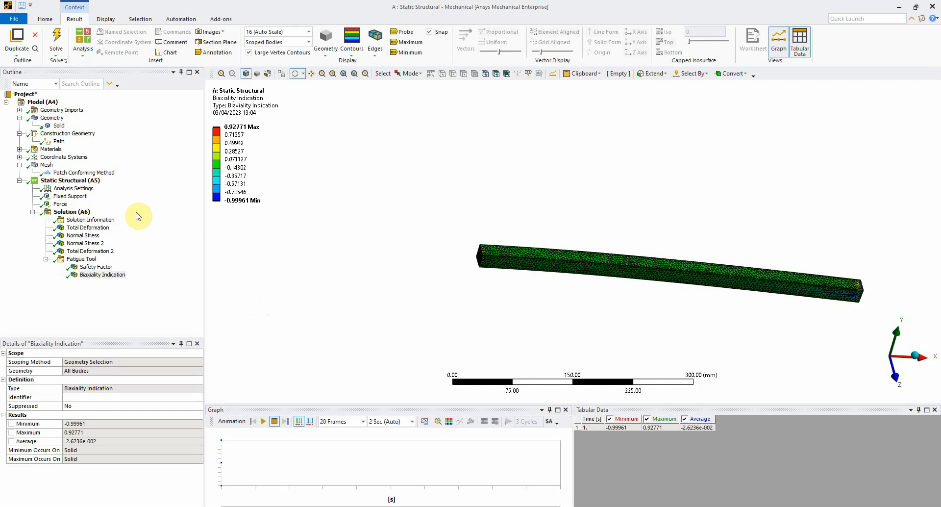
pyautogui.click(104, 267)
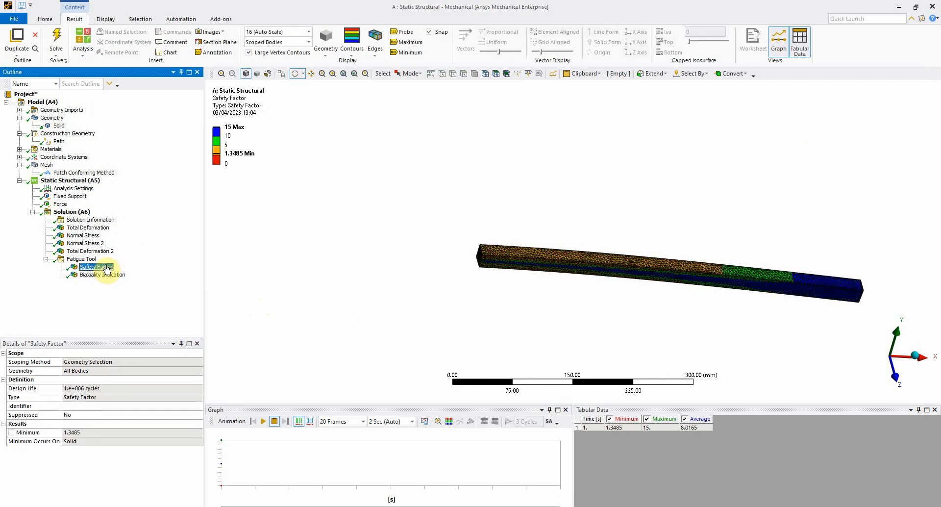
pyautogui.click(104, 275)
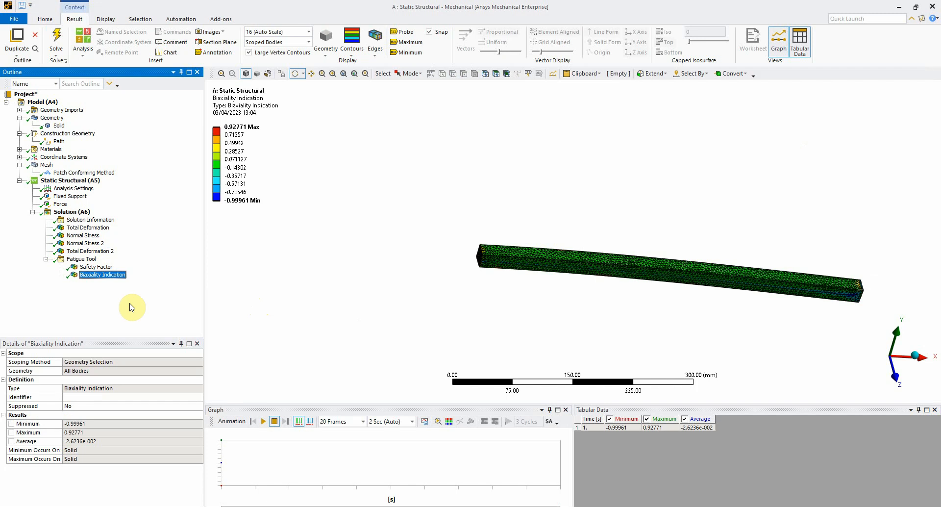
# - Add a Fatigue Sensitivity result to the Fatigue Tool, solve it and display its chart
pyautogui.rightClick(91, 262)
pyautogui.moveTo(124, 265)
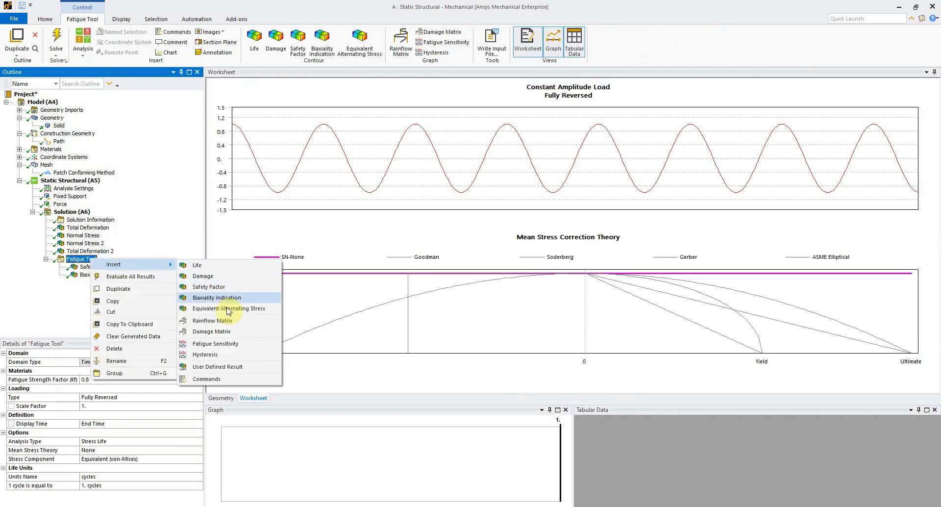
pyautogui.click(246, 344)
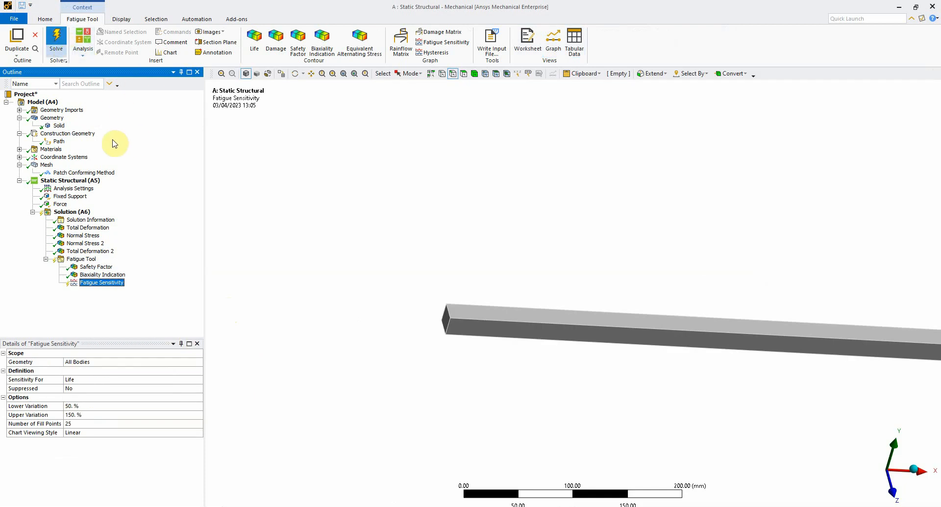
pyautogui.click(109, 284)
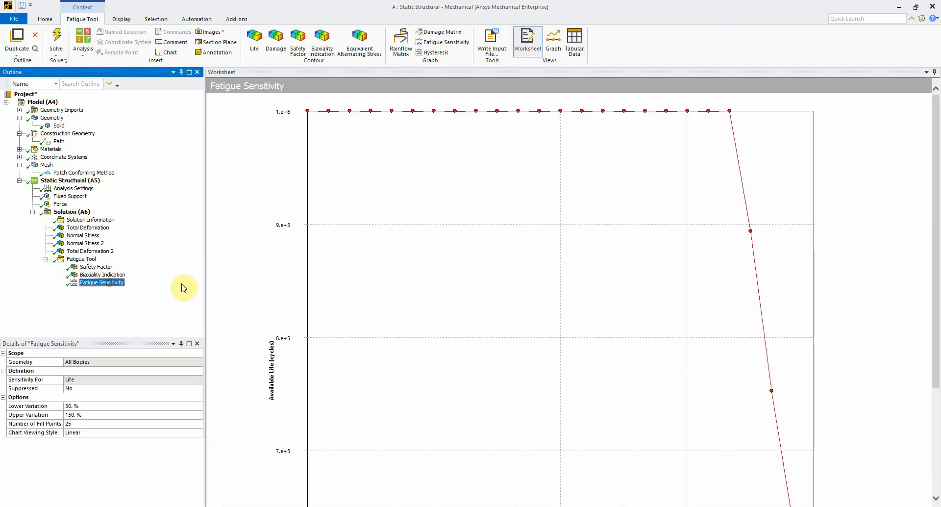
pyautogui.moveTo(936, 286); pyautogui.dragTo(935, 262)
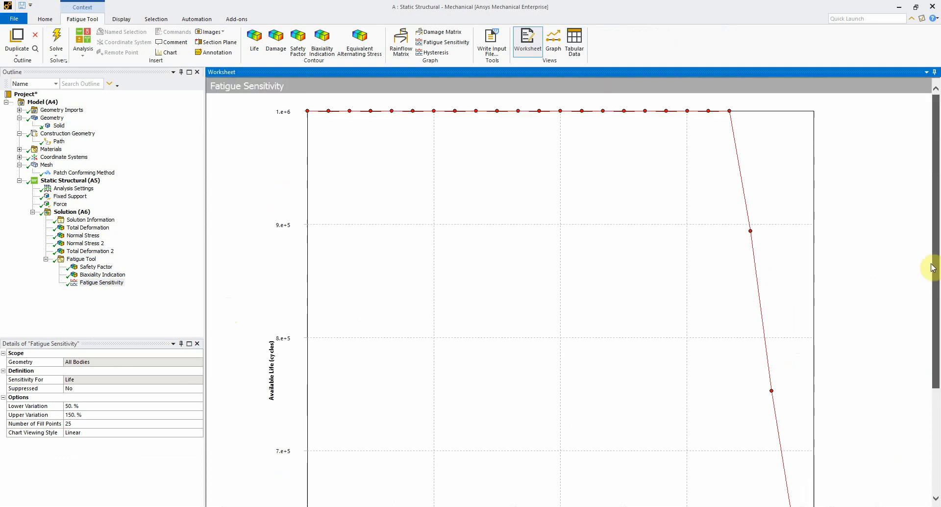
pyautogui.rightClick(103, 285)
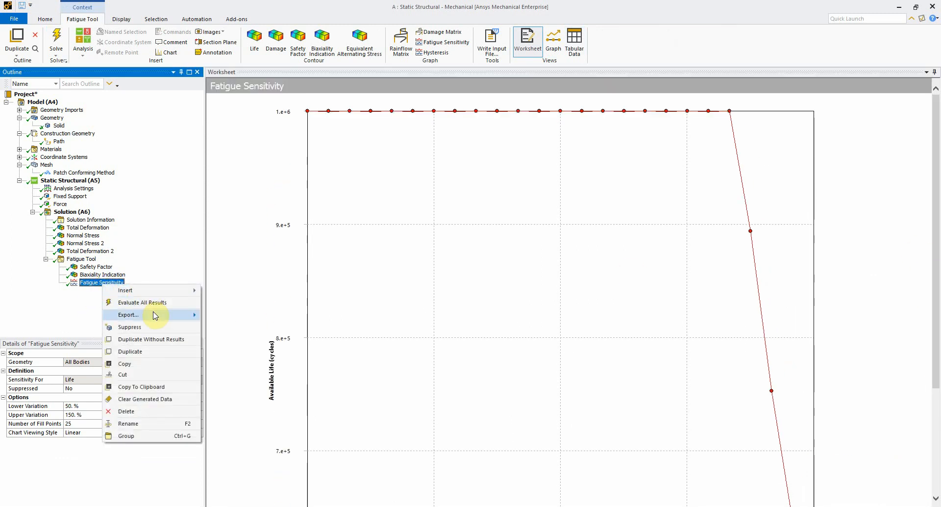
pyautogui.moveTo(155, 315)
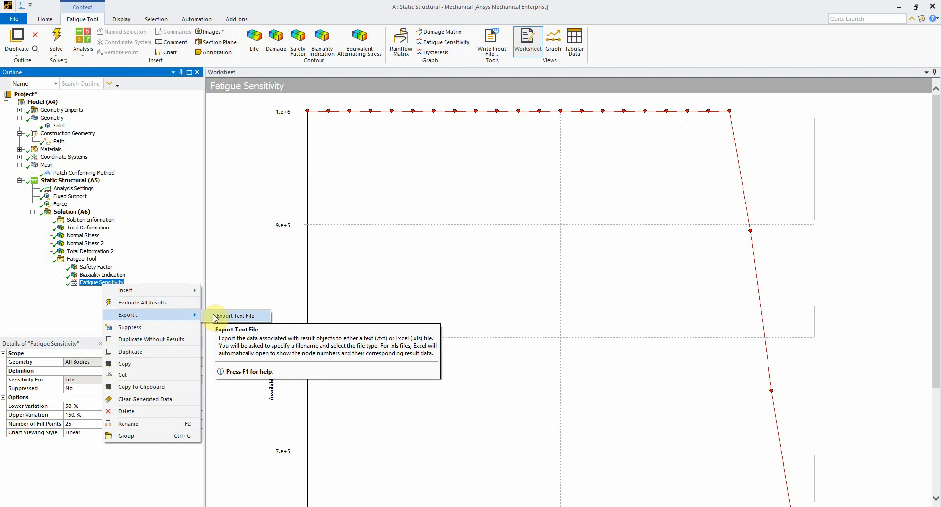
pyautogui.click(164, 215)
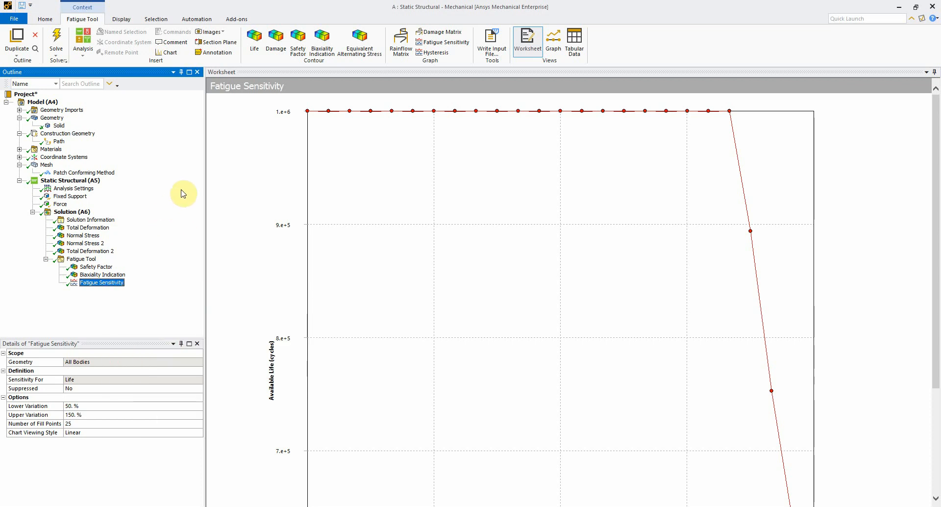
# - Review the solid body's properties, the mesh and the Total Deformation results of the beam
pyautogui.click(58, 126)
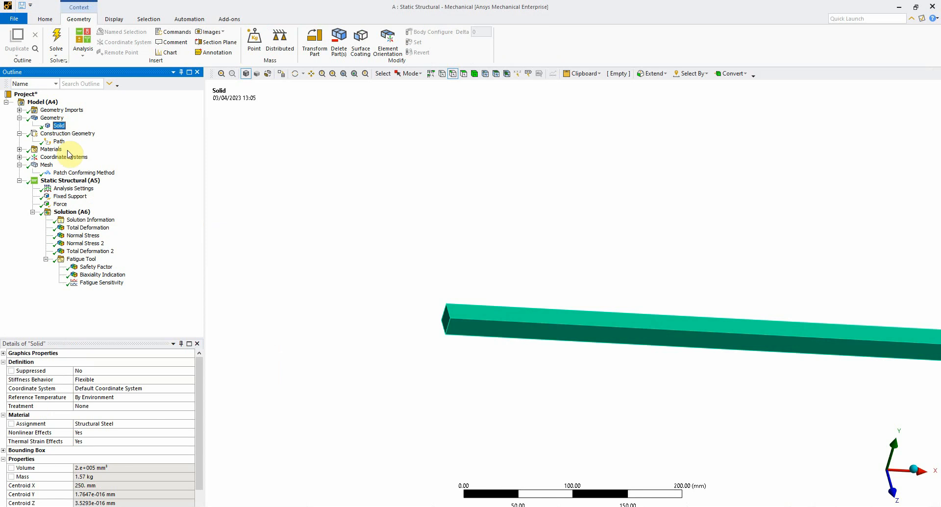
pyautogui.click(46, 164)
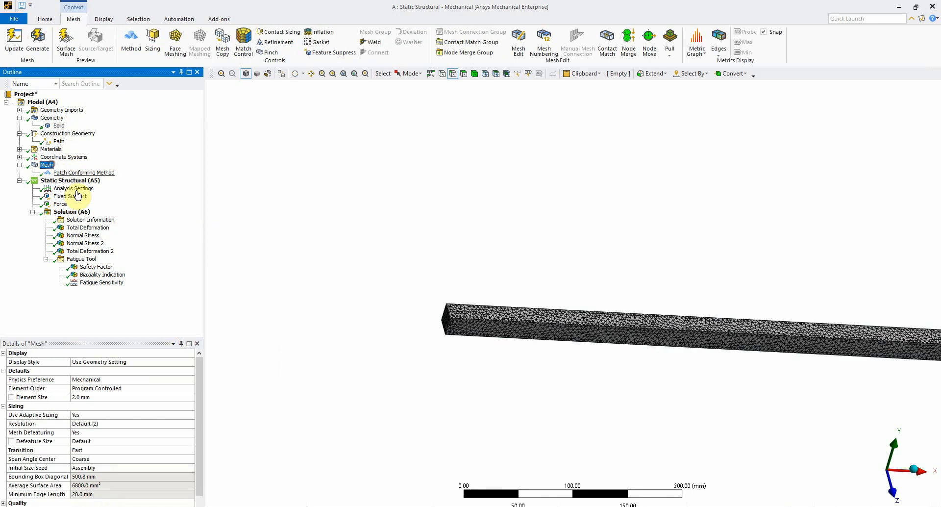
pyautogui.click(85, 251)
pyautogui.click(88, 227)
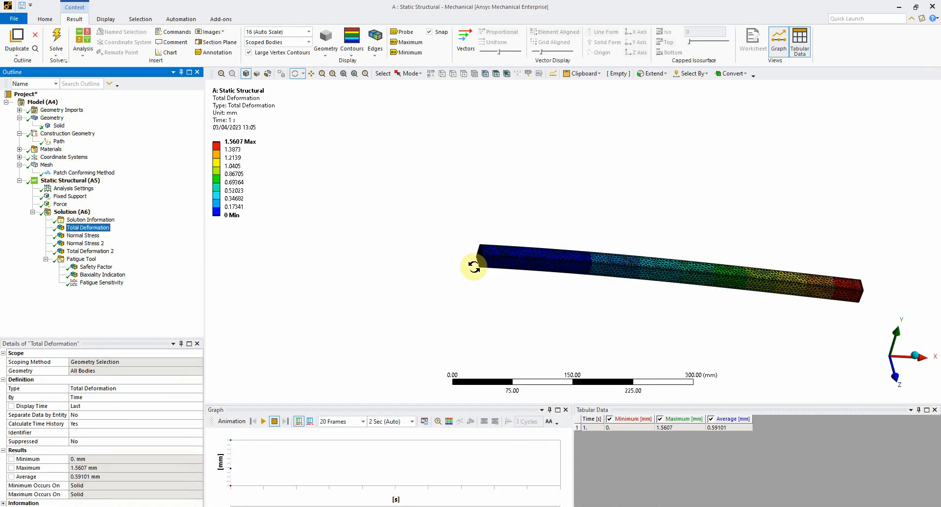
# - Review the beam's deformed shape from the side, followed by the Biaxiality Indication and Fatigue Sensitivity results
pyautogui.moveTo(499, 267); pyautogui.dragTo(474, 239)
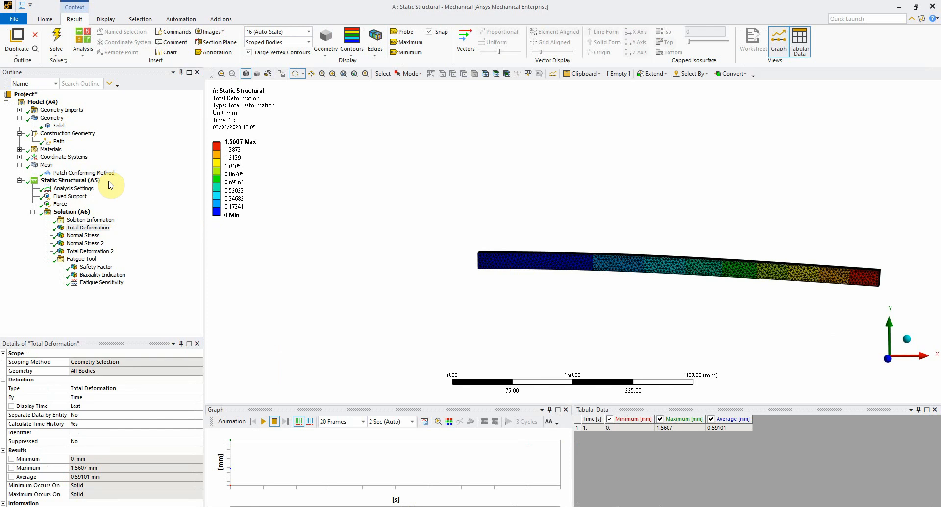
pyautogui.click(116, 276)
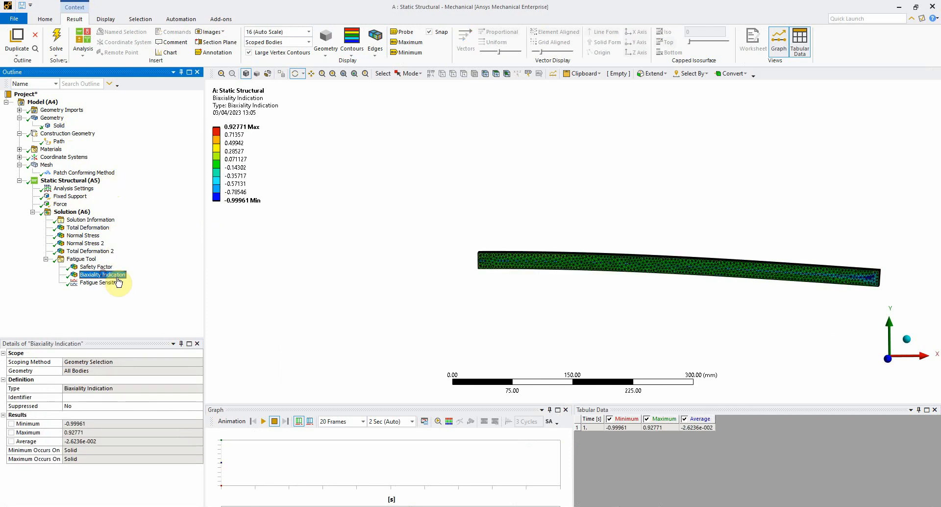
pyautogui.click(116, 282)
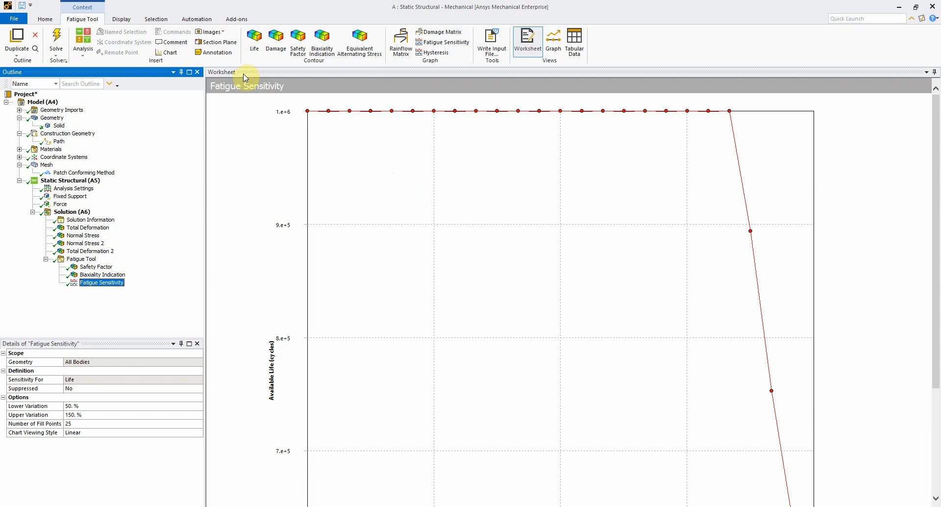
pyautogui.click(322, 40)
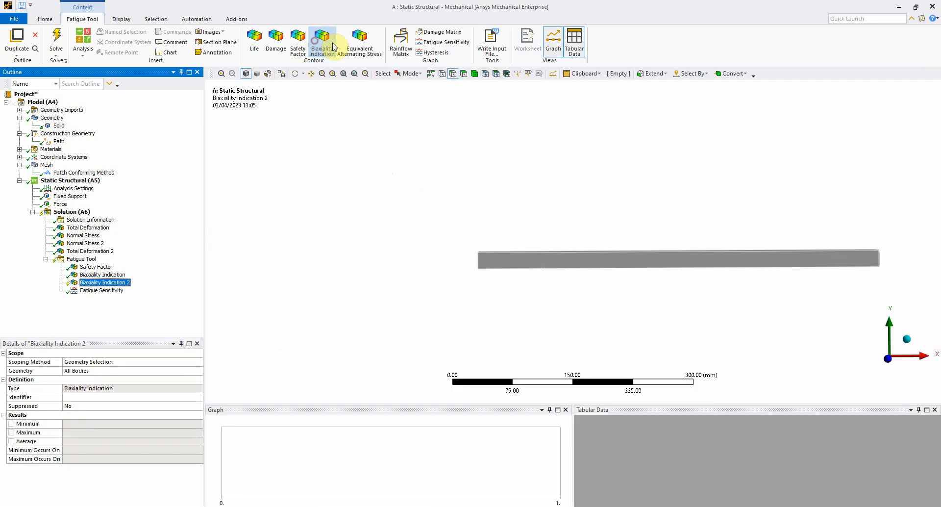
pyautogui.rightClick(102, 283)
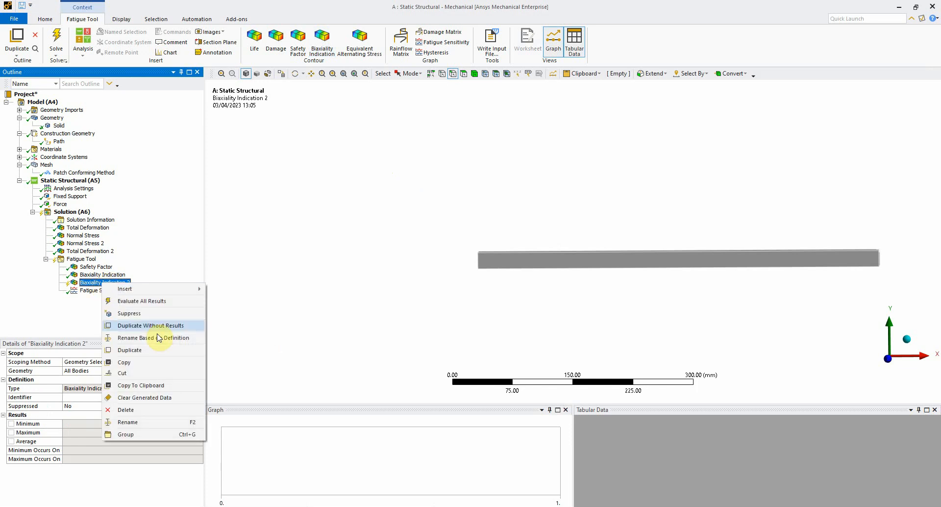
pyautogui.click(137, 406)
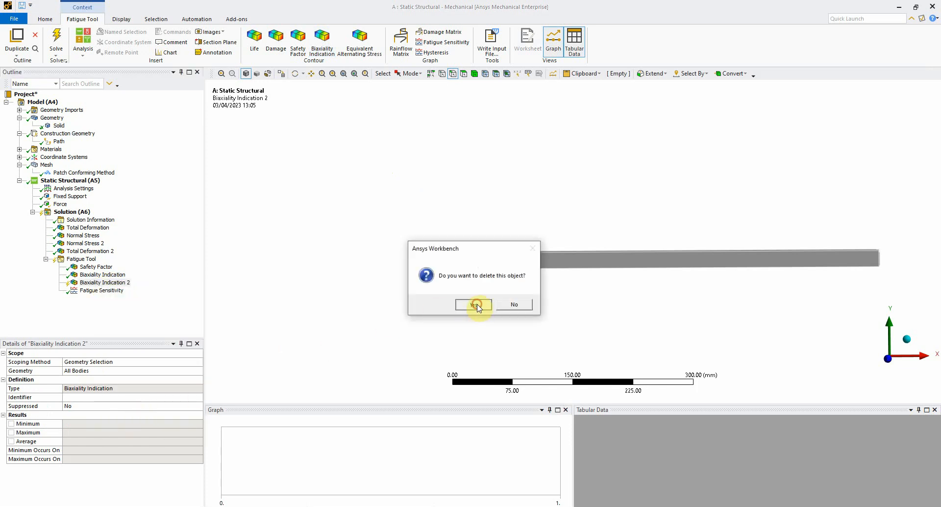
pyautogui.click(473, 304)
# - Close Mechanical and minimise the calculation spreadsheet to return to the Workbench project schematic
pyautogui.click(13, 19)
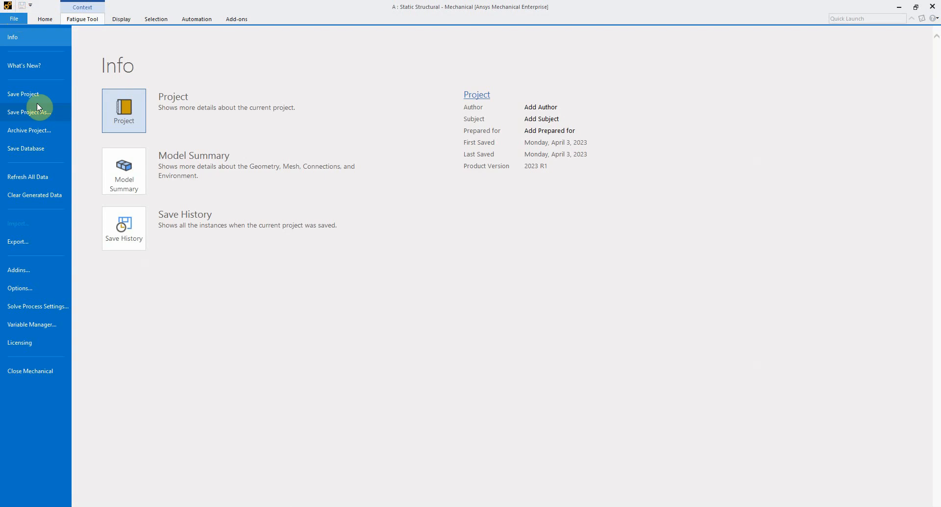
pyautogui.click(43, 370)
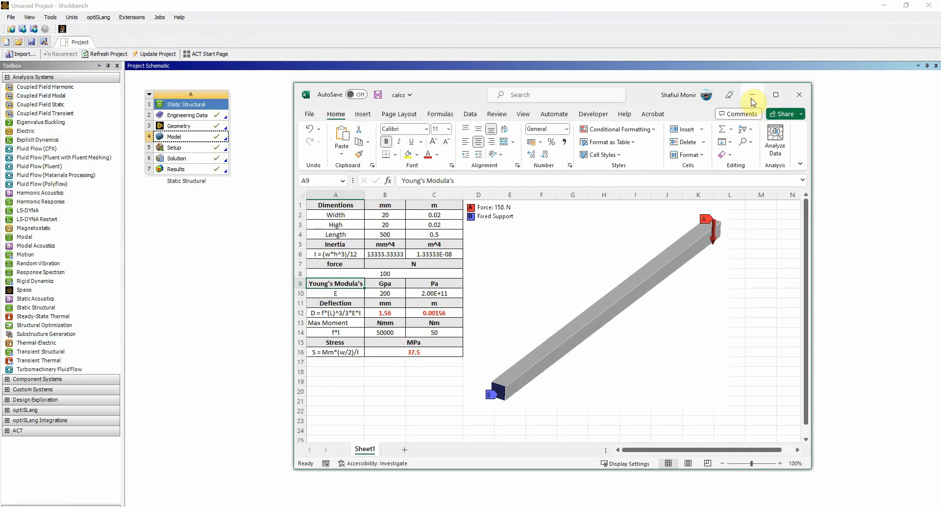
pyautogui.click(751, 95)
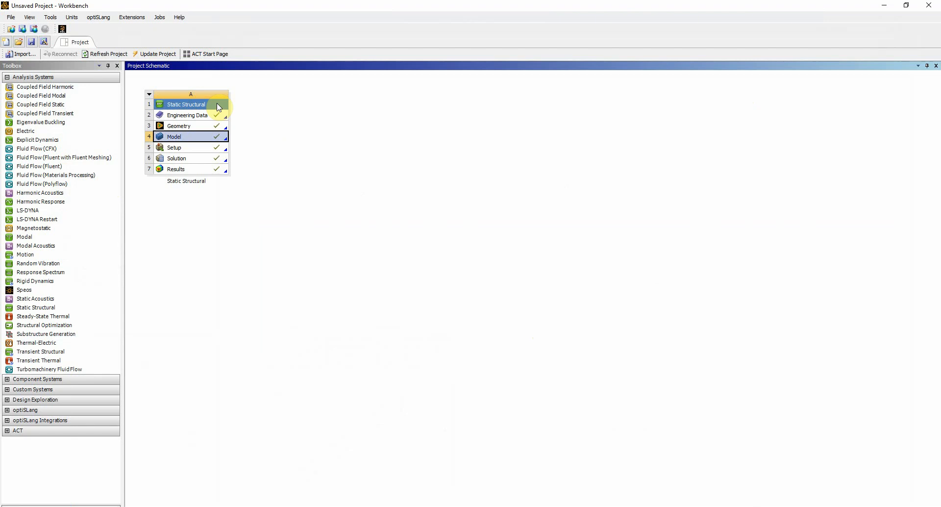
# - Add a standalone Geometry component system below the Static Structural system in the project schematic
pyautogui.click(7, 383)
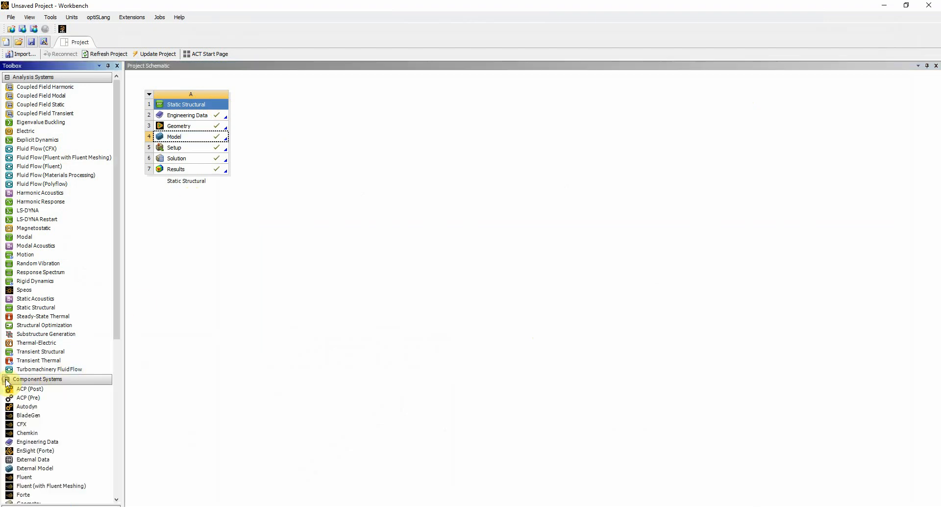
pyautogui.scroll(-2, 62, 471)
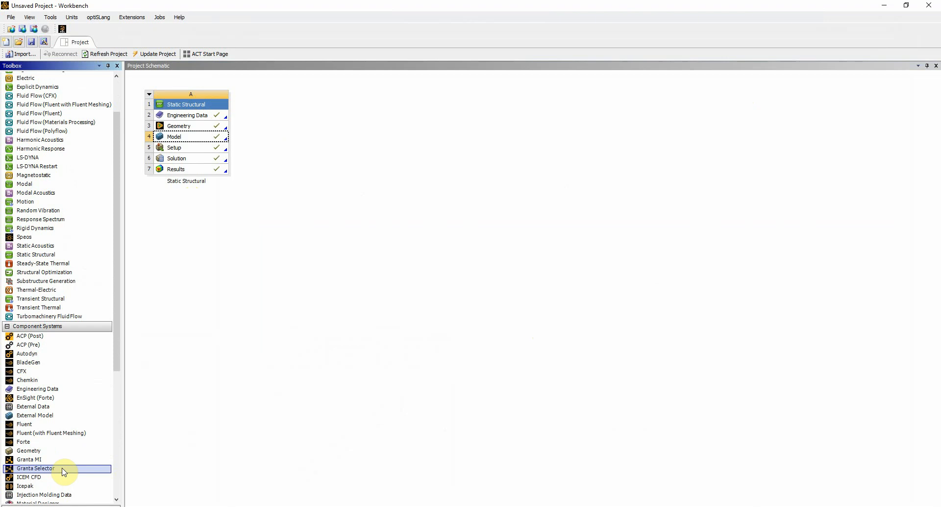
pyautogui.scroll(-1, 64, 472)
pyautogui.moveTo(54, 424); pyautogui.dragTo(202, 196)
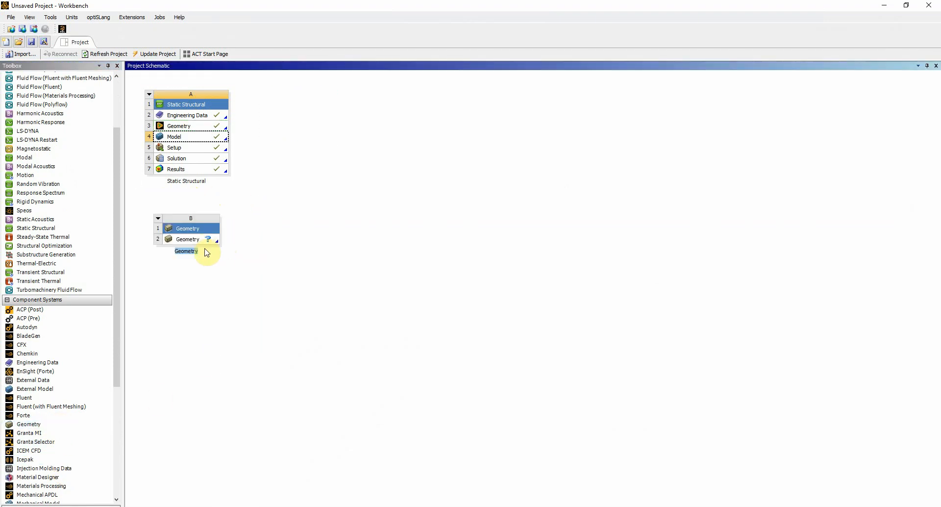
# - Import the file beam.igs into the new Geometry component
pyautogui.click(206, 243)
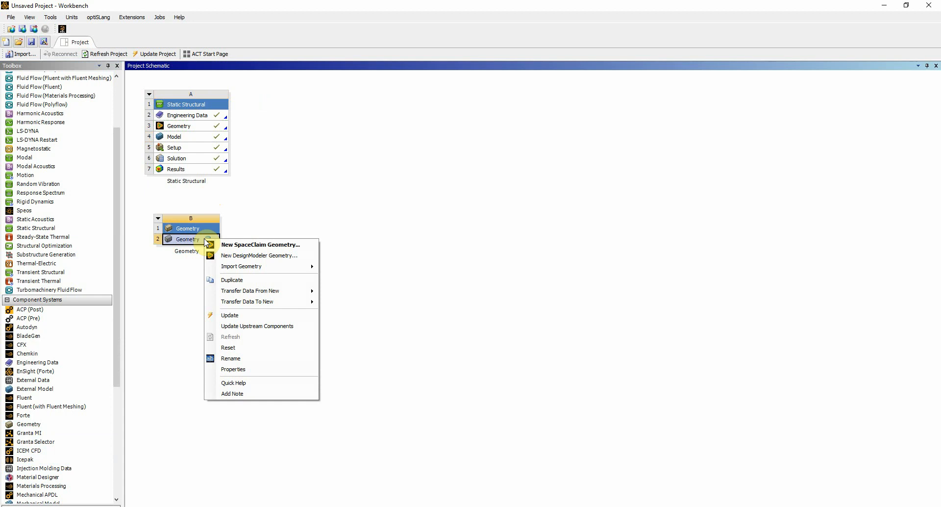
pyautogui.moveTo(264, 266)
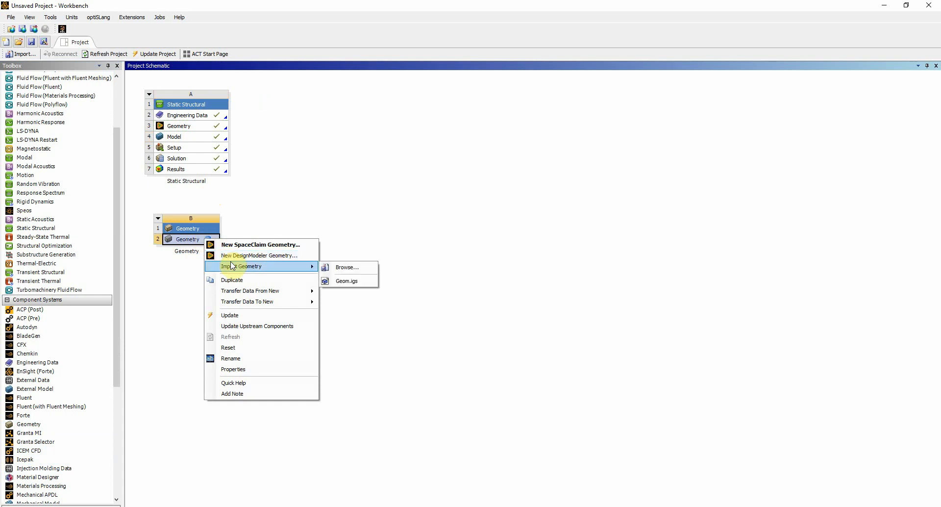
pyautogui.click(347, 268)
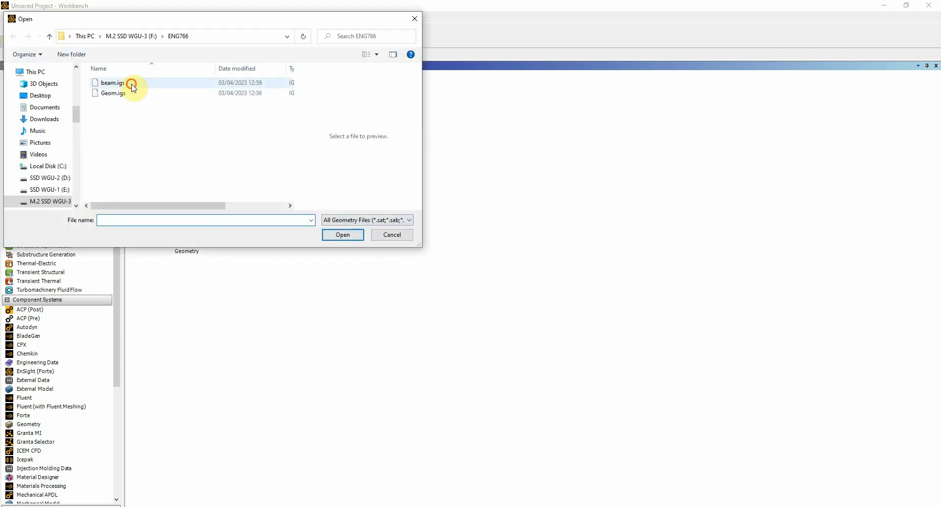
pyautogui.click(132, 86)
pyautogui.click(343, 235)
# - Open the imported beam geometry for editing in SpaceClaim
pyautogui.click(212, 240)
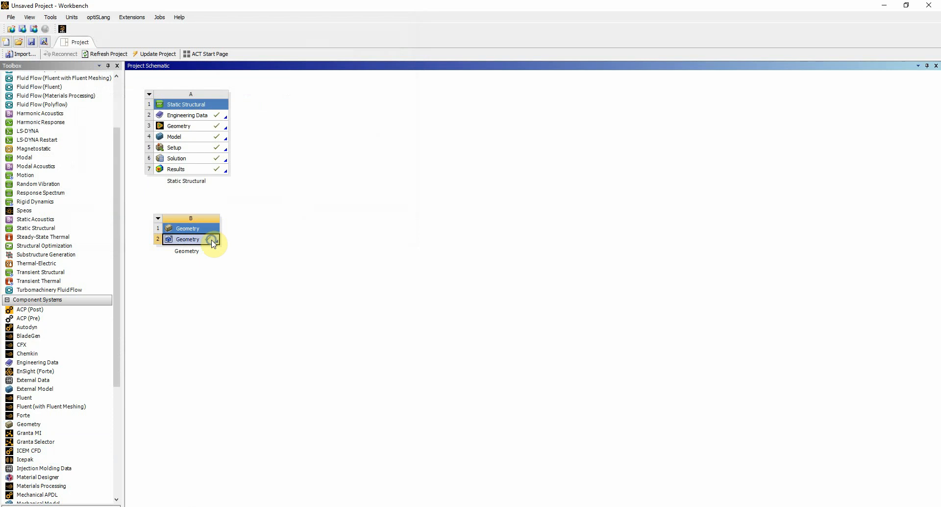
pyautogui.rightClick(213, 243)
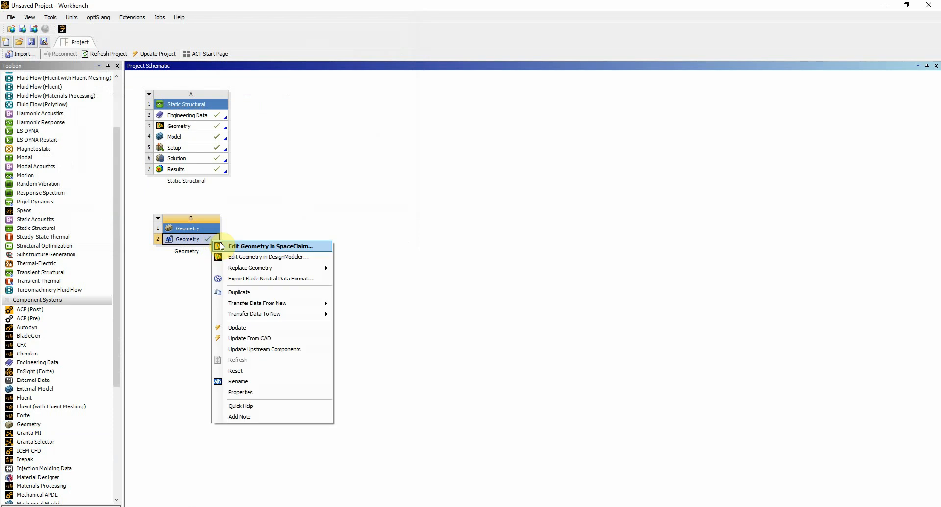
pyautogui.click(276, 246)
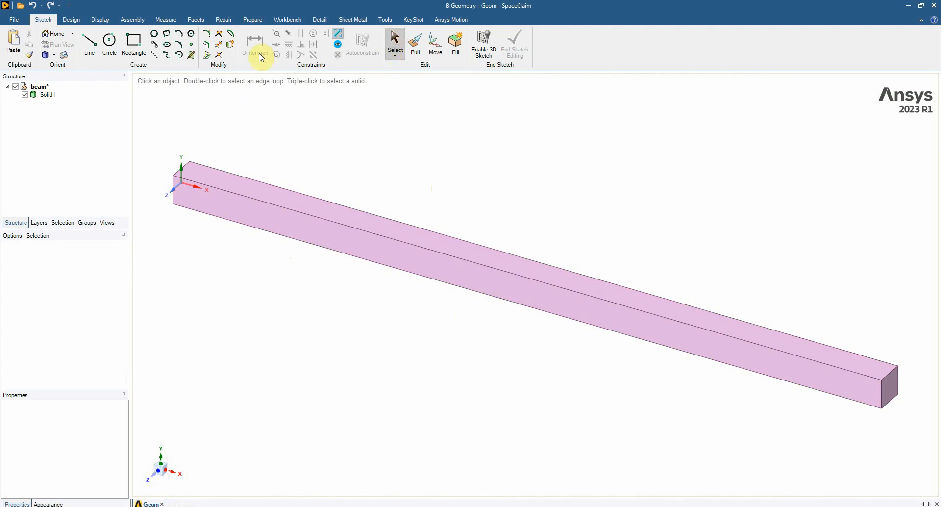
# - Create a plane on the beam's top face and move it 2 mm down into the beam
pyautogui.click(72, 19)
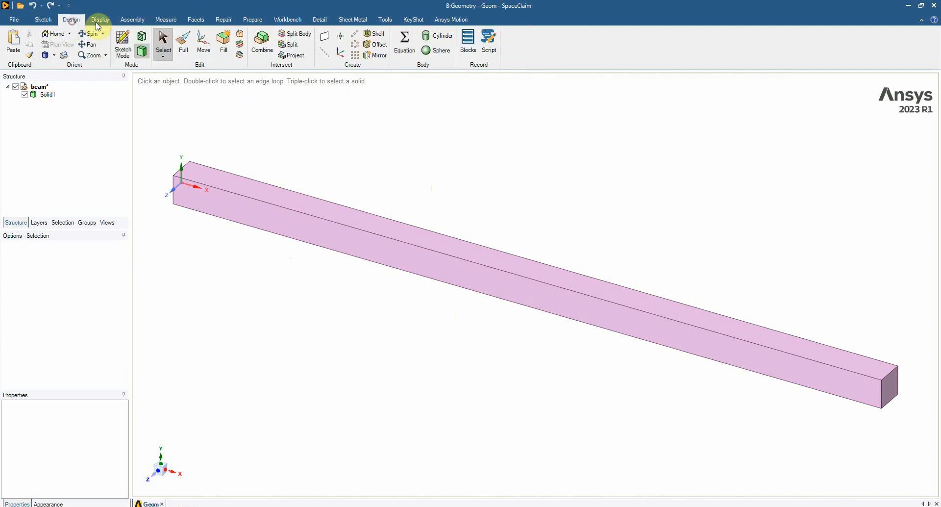
pyautogui.click(324, 37)
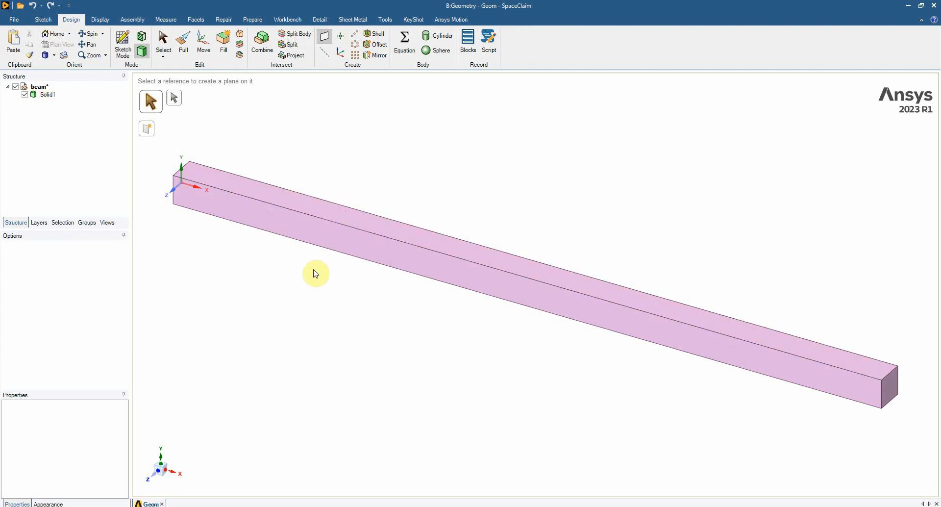
pyautogui.click(373, 230)
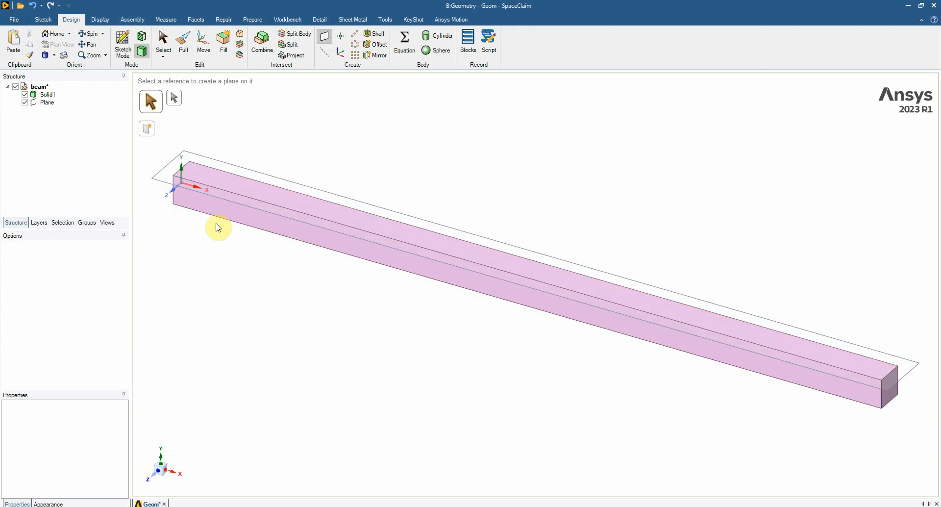
pyautogui.click(203, 41)
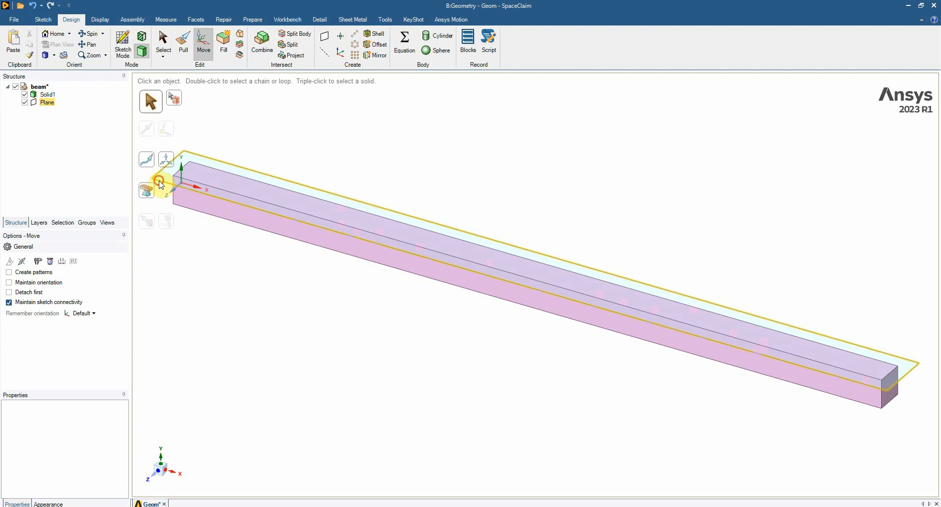
pyautogui.click(162, 183)
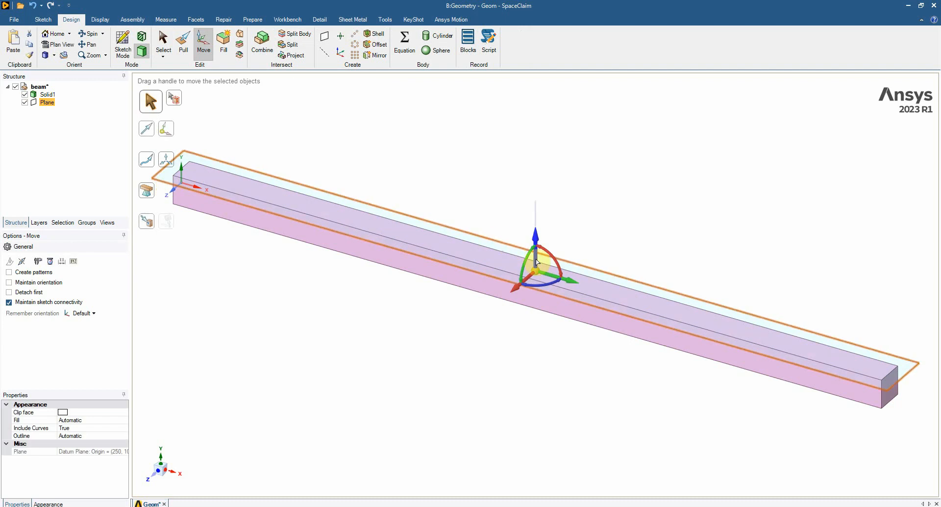
pyautogui.moveTo(536, 265); pyautogui.dragTo(536, 267)
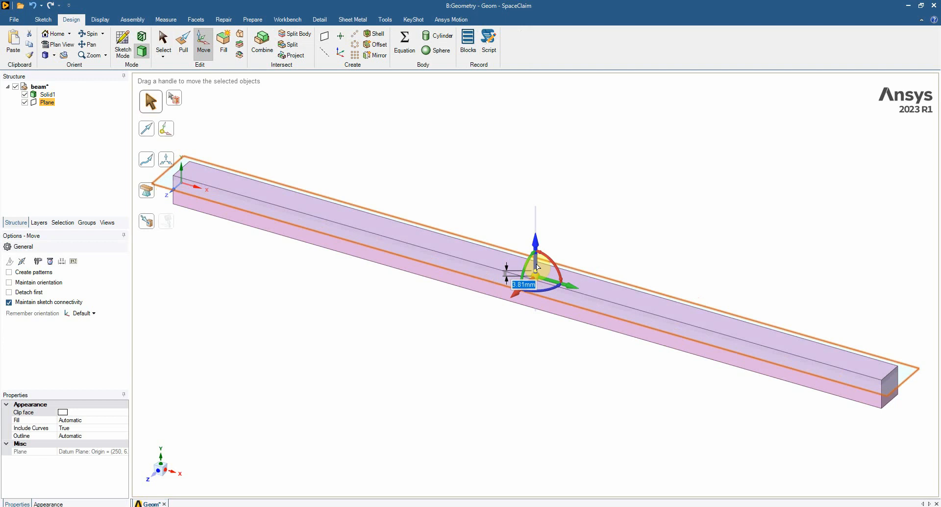
pyautogui.write('2')
pyautogui.press('Return')
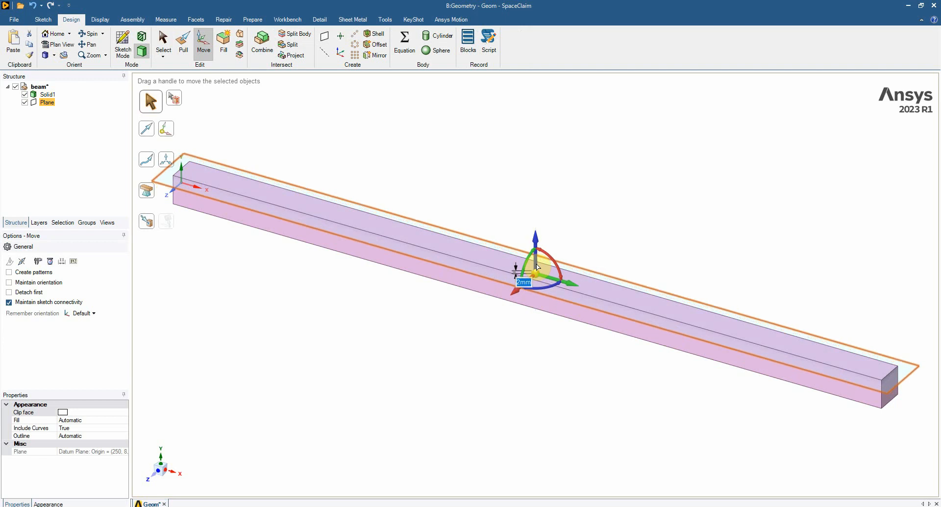
# - Undo the plane's 2 mm move and its creation on the top face
pyautogui.moveTo(561, 350); pyautogui.dragTo(594, 332, button='middle')
pyautogui.press('ctrl')
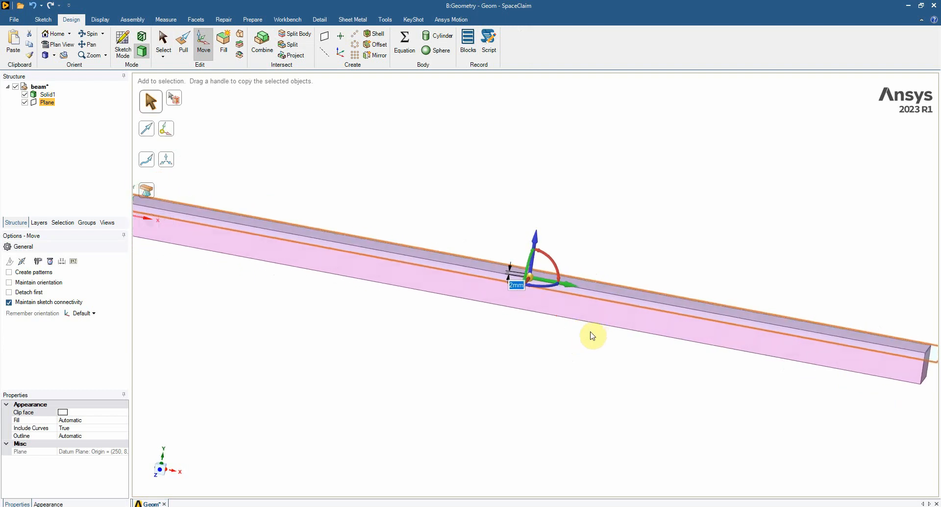
pyautogui.hotkey('ctrl', 'z')
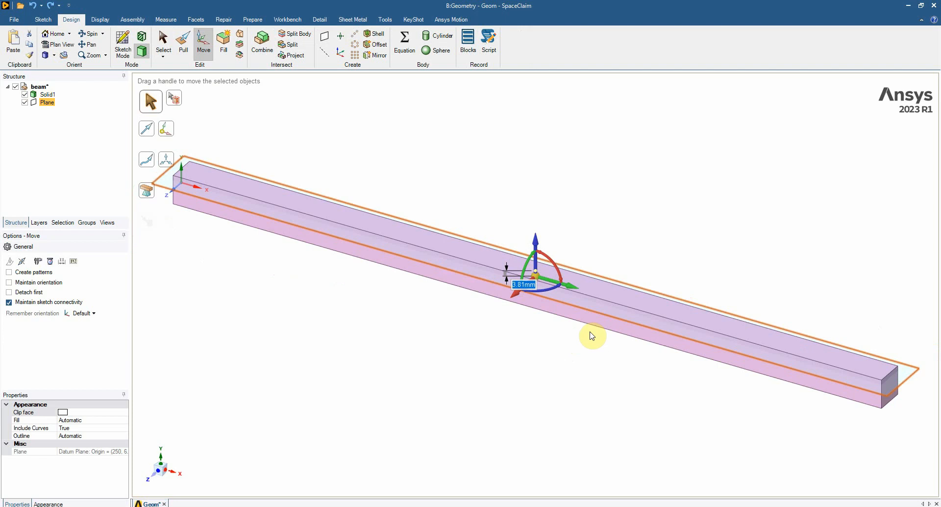
pyautogui.hotkey('ctrl', 'z')
pyautogui.hotkey('ctrl', 'z')
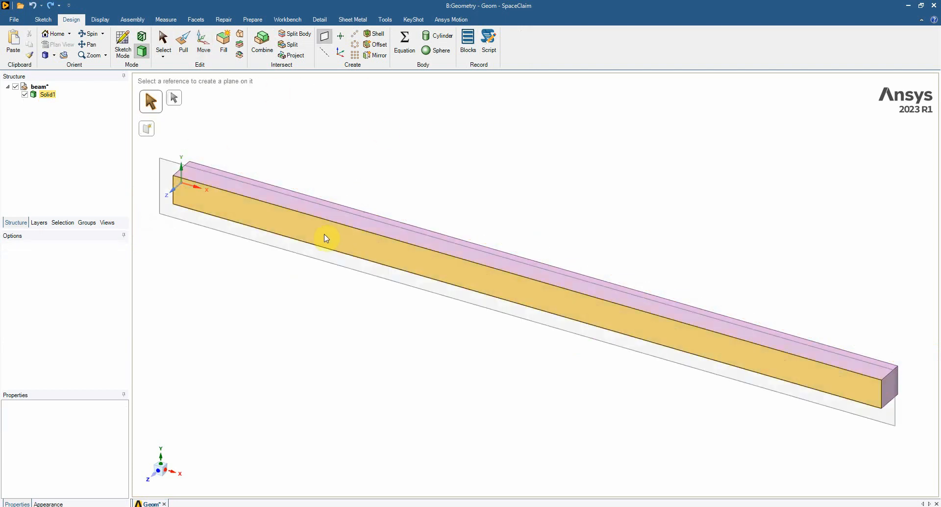
# - Create a plane on the beam's long front side face and move it 2 mm inward into the beam
pyautogui.click(283, 223)
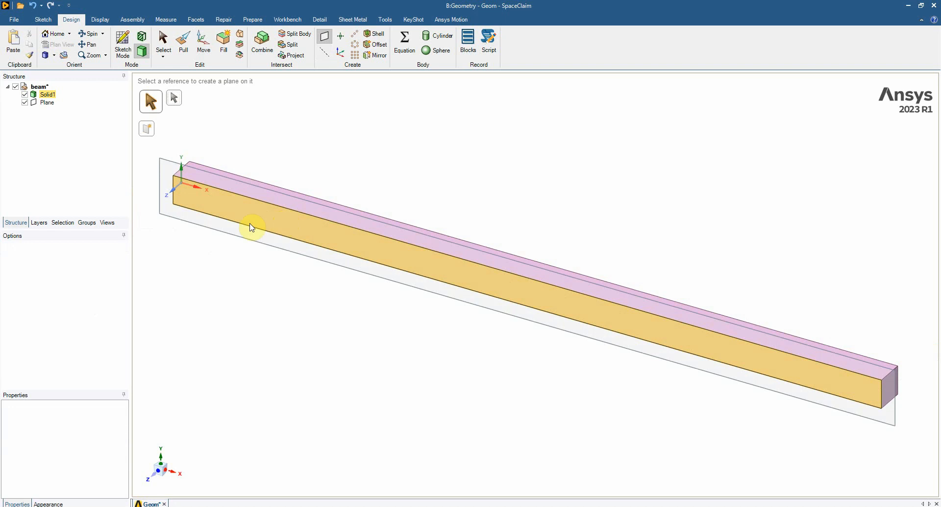
pyautogui.click(203, 45)
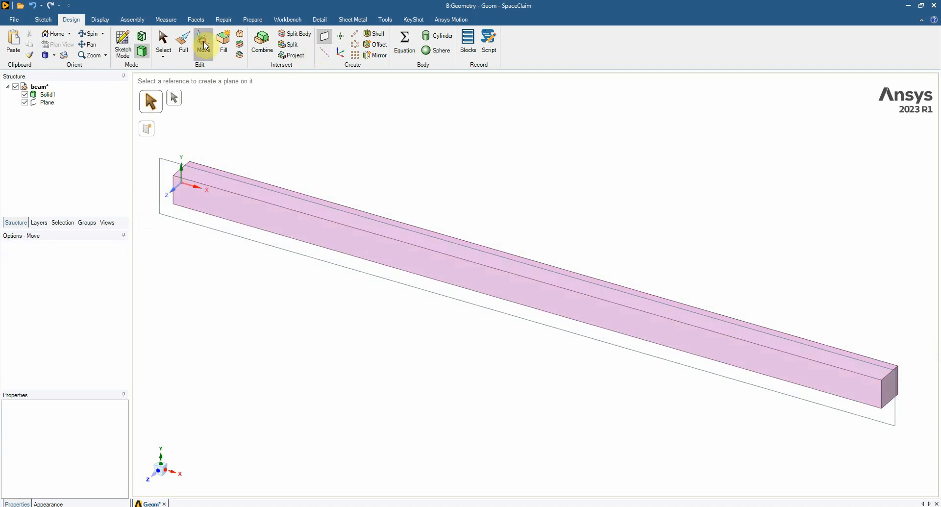
pyautogui.click(182, 223)
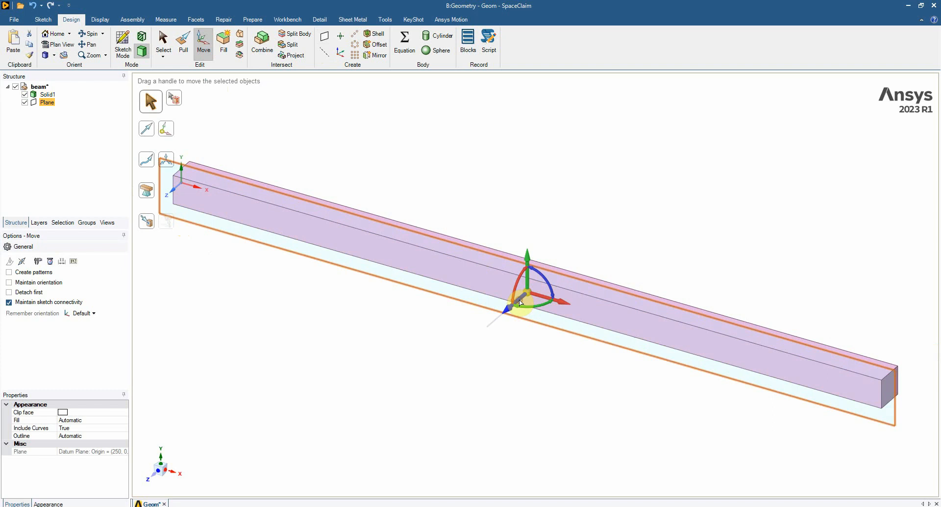
pyautogui.moveTo(520, 303); pyautogui.dragTo(523, 300)
pyautogui.write('2')
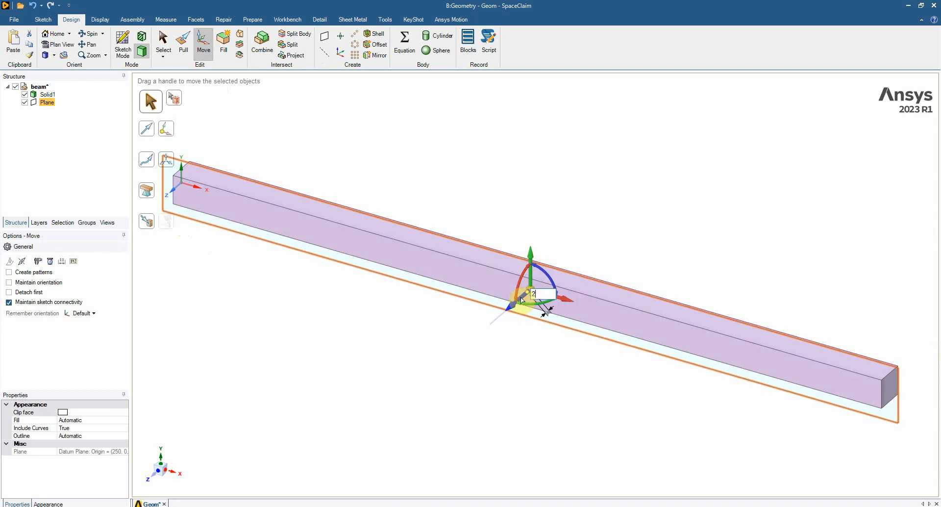
pyautogui.press('Return')
pyautogui.moveTo(428, 336)
pyautogui.mouseDown(button='middle')
pyautogui.moveTo(359, 336)
pyautogui.moveTo(328, 319)
pyautogui.moveTo(435, 319)
pyautogui.mouseUp(button='middle')
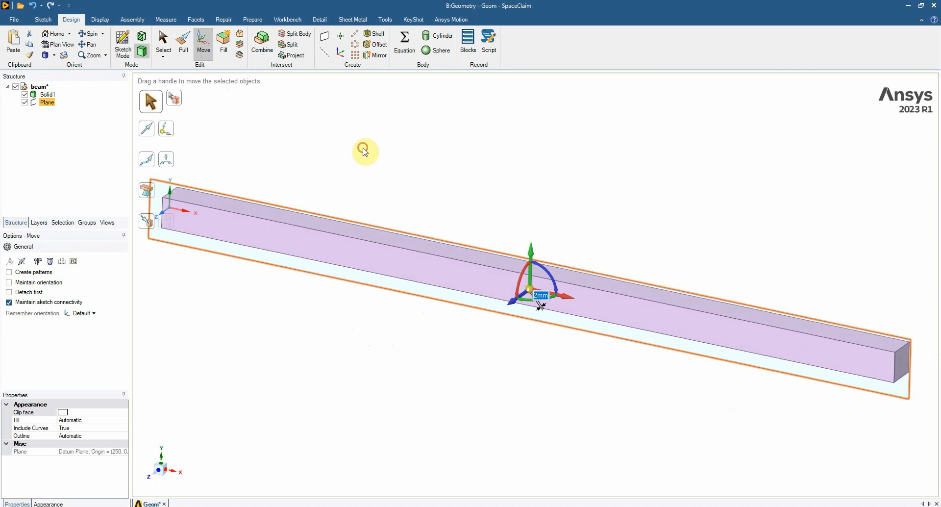
pyautogui.press('Escape')
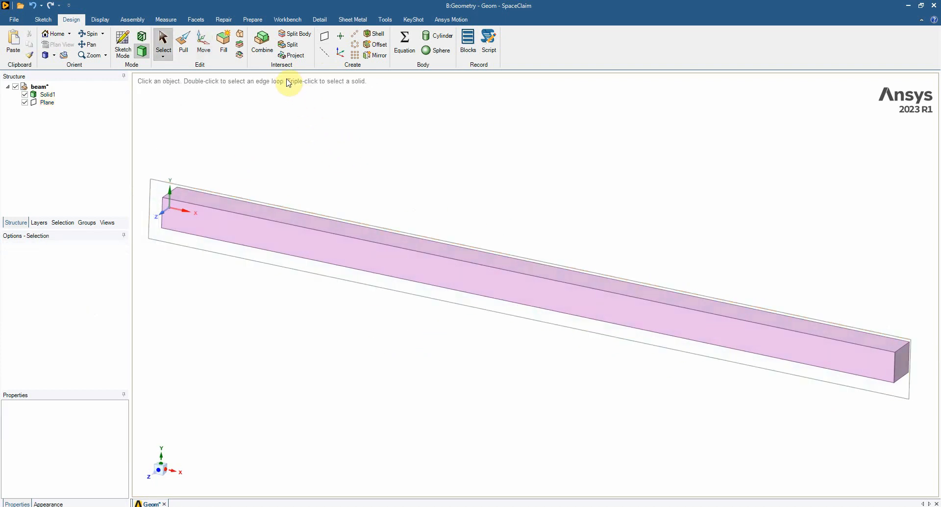
# - Split the beam solid with the offset plane using Combine, keeping both resulting bodies
pyautogui.click(267, 39)
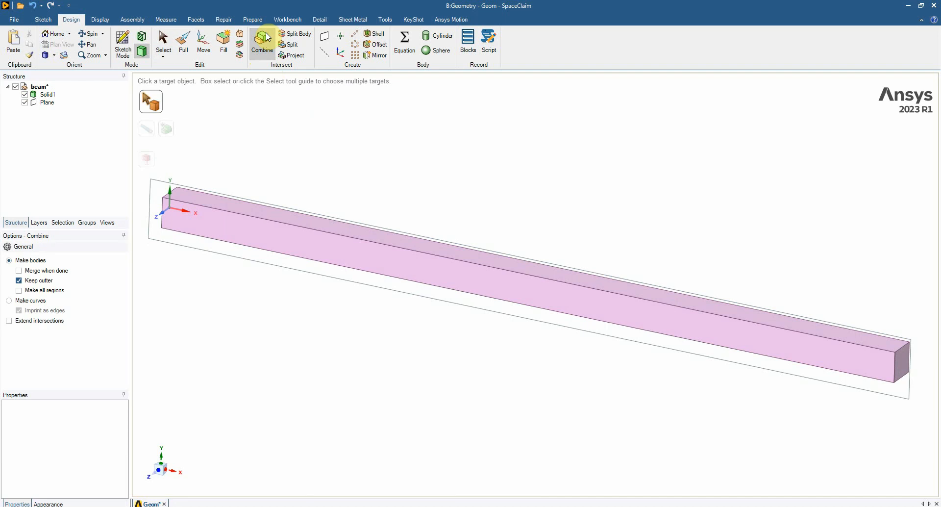
pyautogui.click(208, 205)
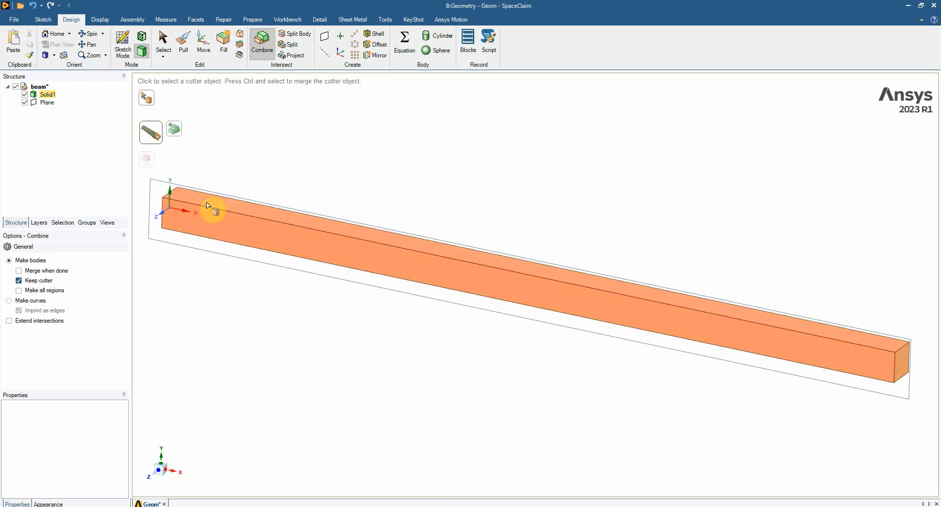
pyautogui.click(149, 239)
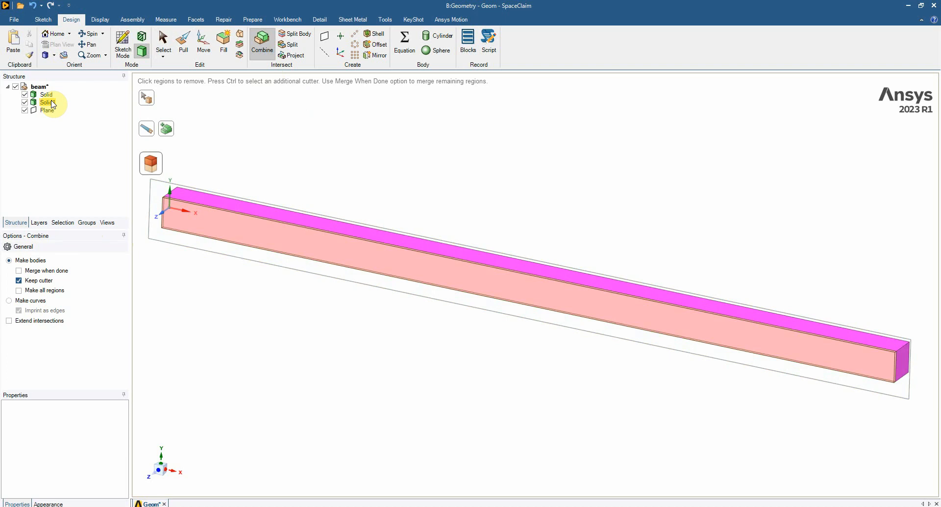
pyautogui.moveTo(322, 332)
pyautogui.mouseDown(button='middle')
pyautogui.moveTo(330, 338)
pyautogui.moveTo(317, 338)
pyautogui.mouseUp(button='middle')
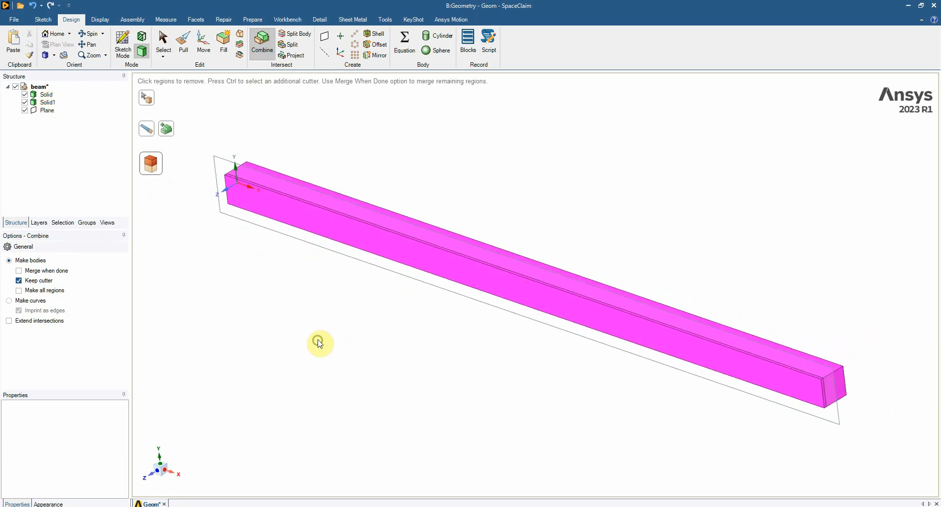
# - Hide the cutting plane and suppress it for physics, and hide the thin front slice of the beam
pyautogui.click(24, 111)
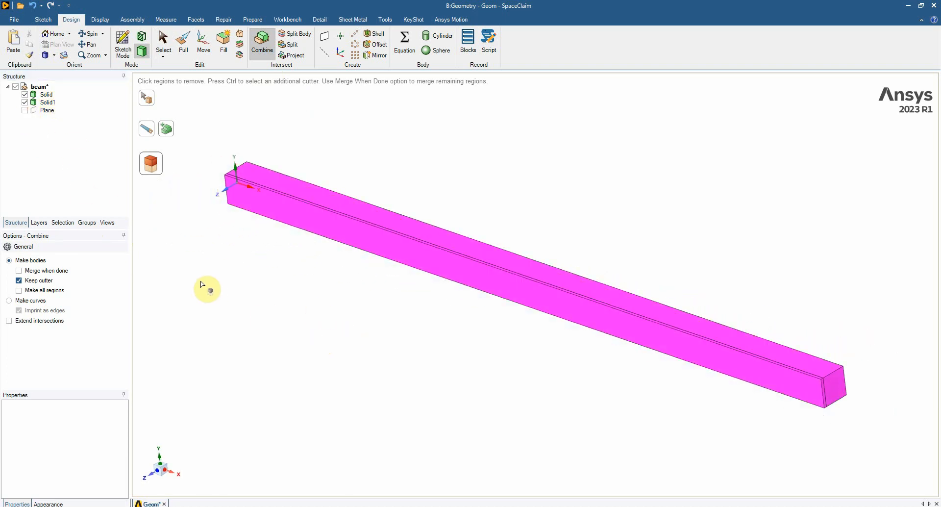
pyautogui.rightClick(49, 112)
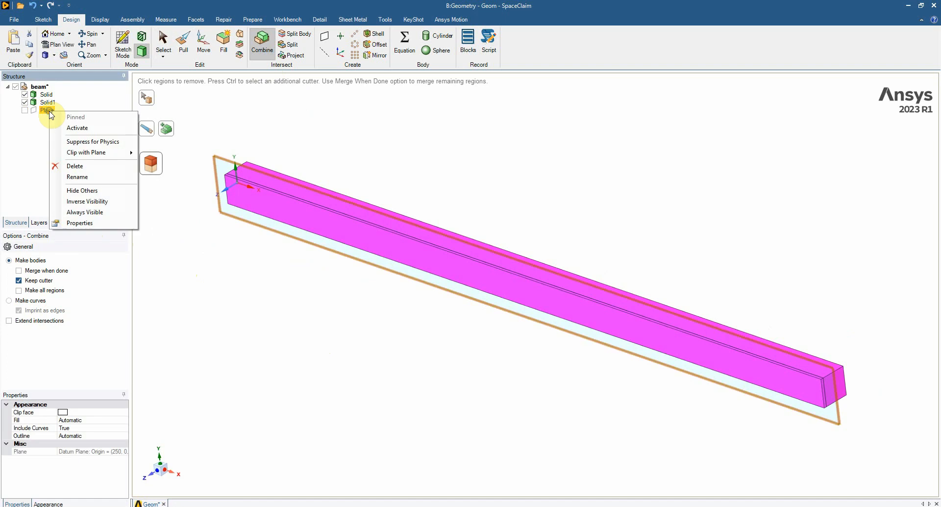
pyautogui.click(71, 142)
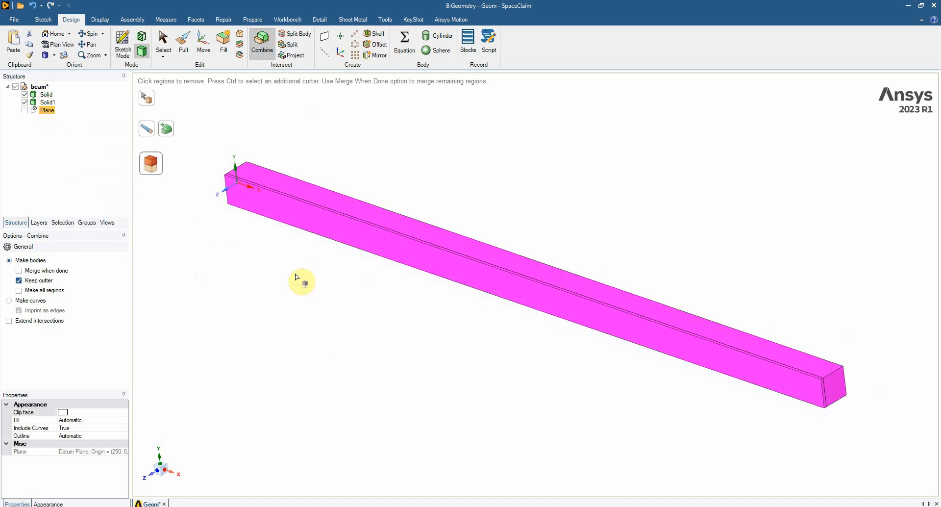
pyautogui.moveTo(326, 321); pyautogui.dragTo(332, 313, button='middle')
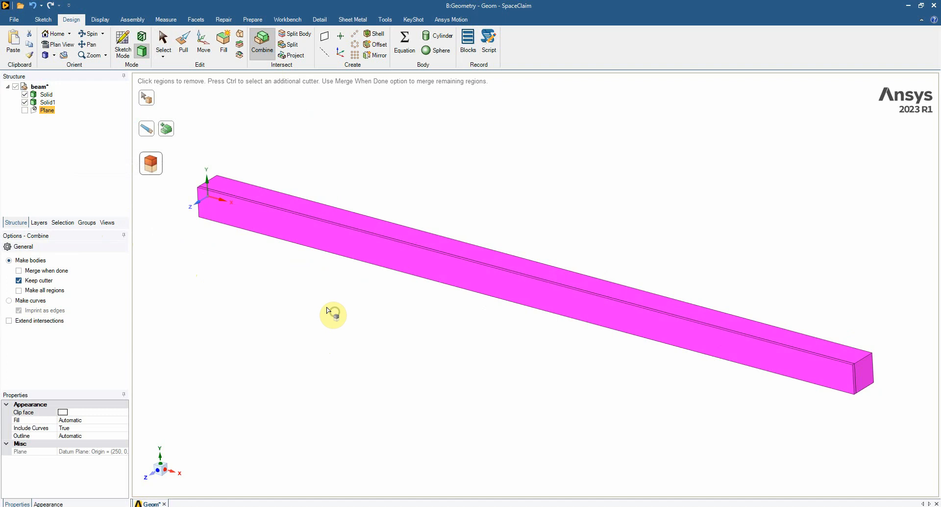
pyautogui.click(24, 103)
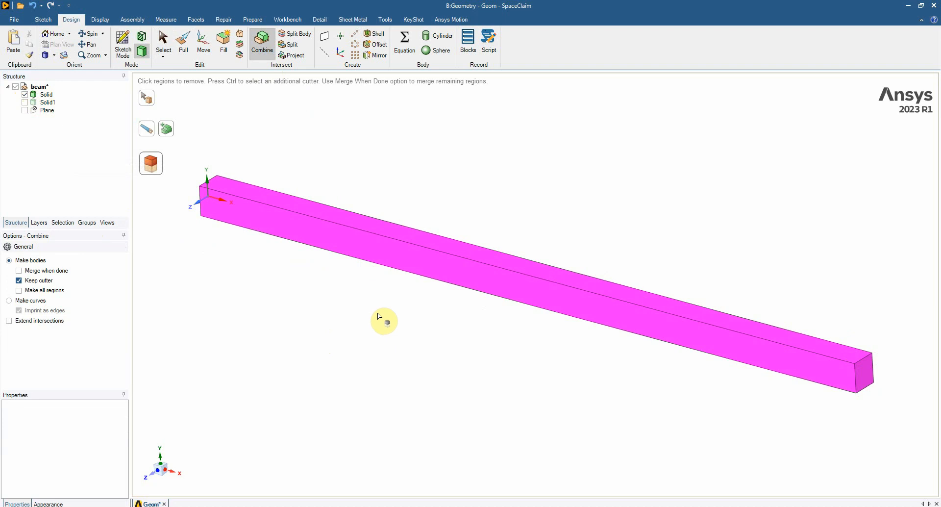
pyautogui.scroll(-3, 379, 316)
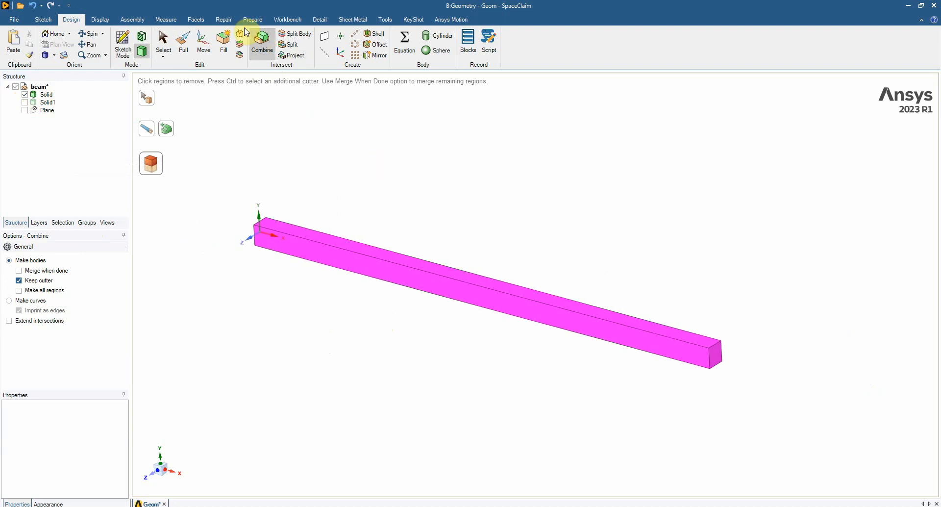
# - Start a faceted Shell on the remaining beam body, thickened inside with a 2 mm thickness
pyautogui.click(196, 19)
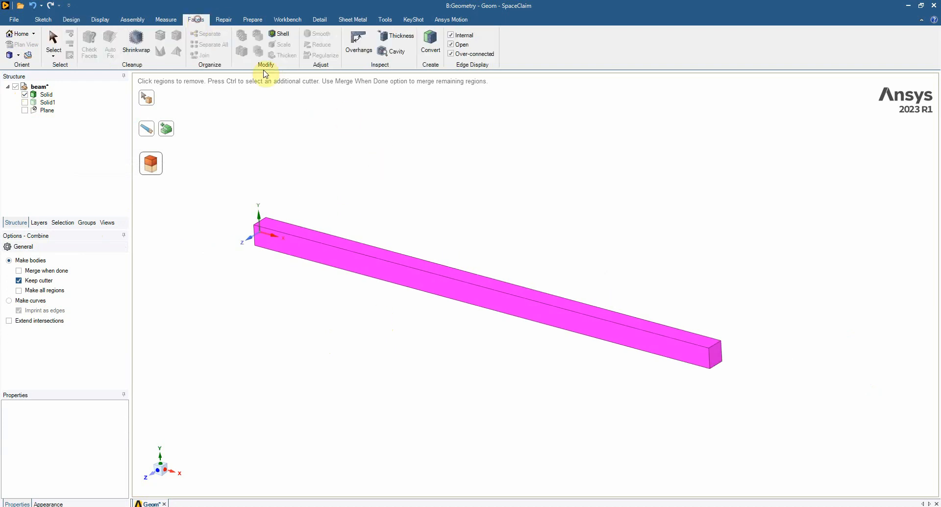
pyautogui.click(280, 37)
pyautogui.click(336, 246)
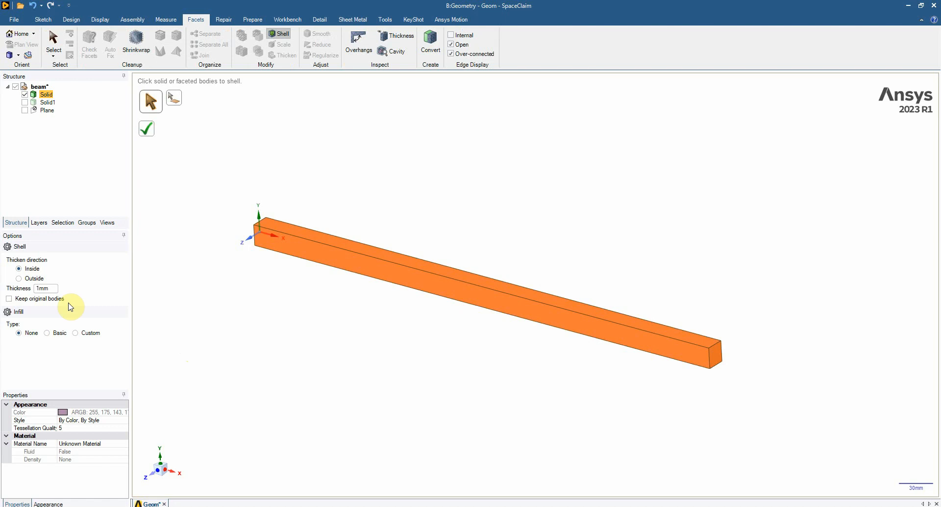
pyautogui.click(52, 288)
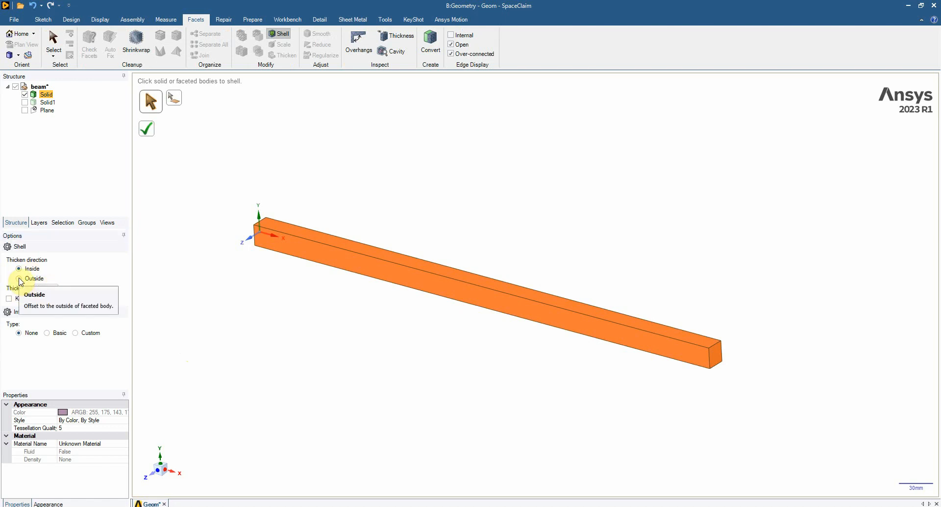
pyautogui.click(101, 275)
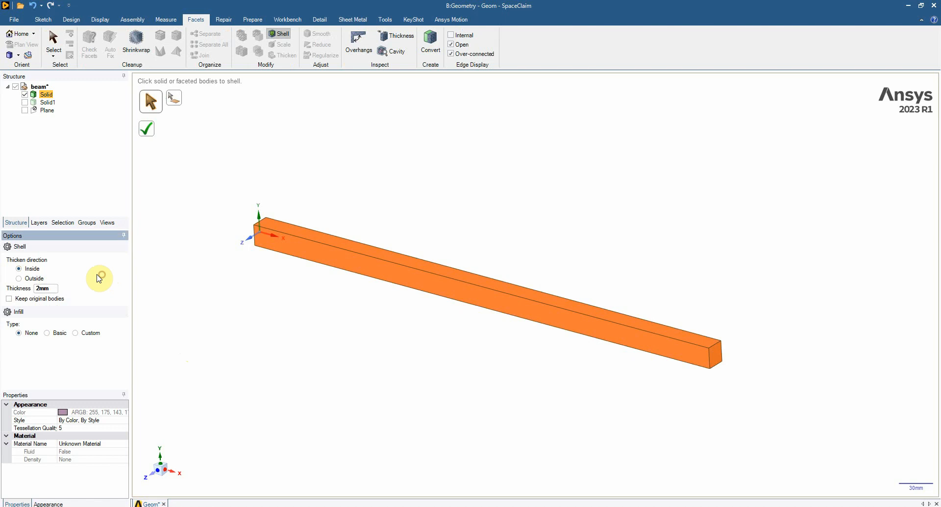
# - Give the shell a Basic infill of Extrusions shape with 5 mm length and 2 mm thickness
pyautogui.click(47, 333)
pyautogui.moveTo(379, 379); pyautogui.dragTo(399, 359, button='middle')
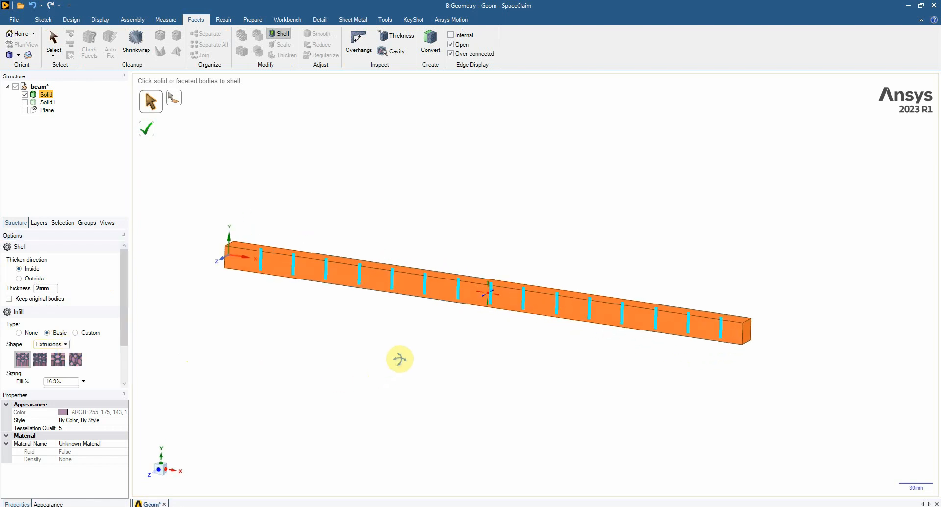
pyautogui.click(25, 363)
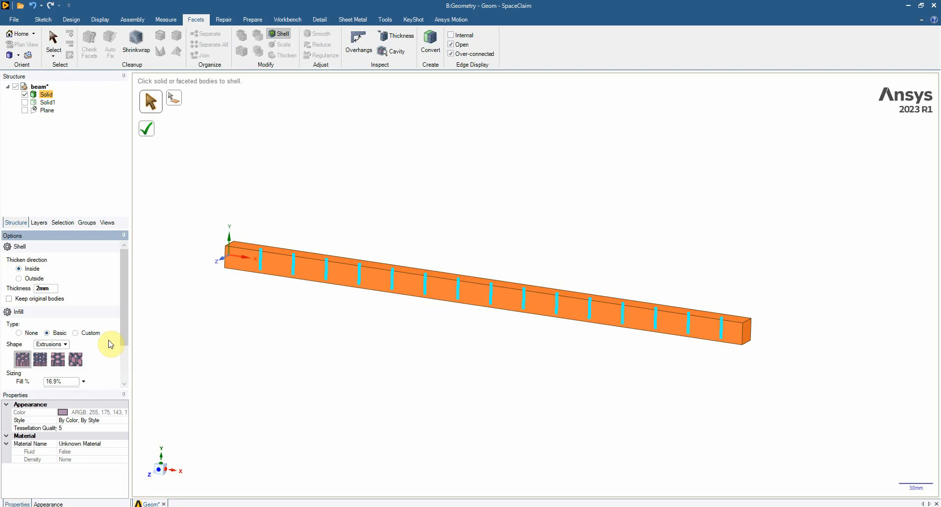
pyautogui.moveTo(126, 326); pyautogui.dragTo(124, 365)
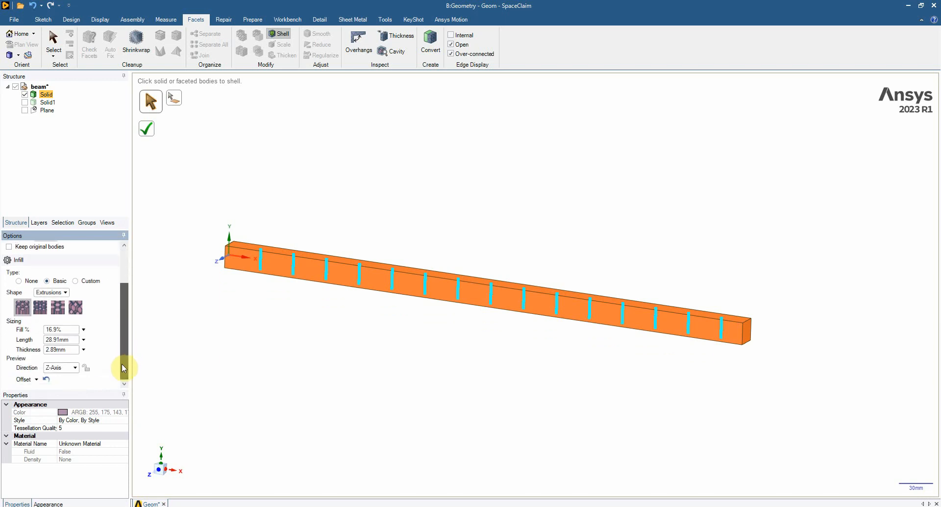
pyautogui.doubleClick(68, 341)
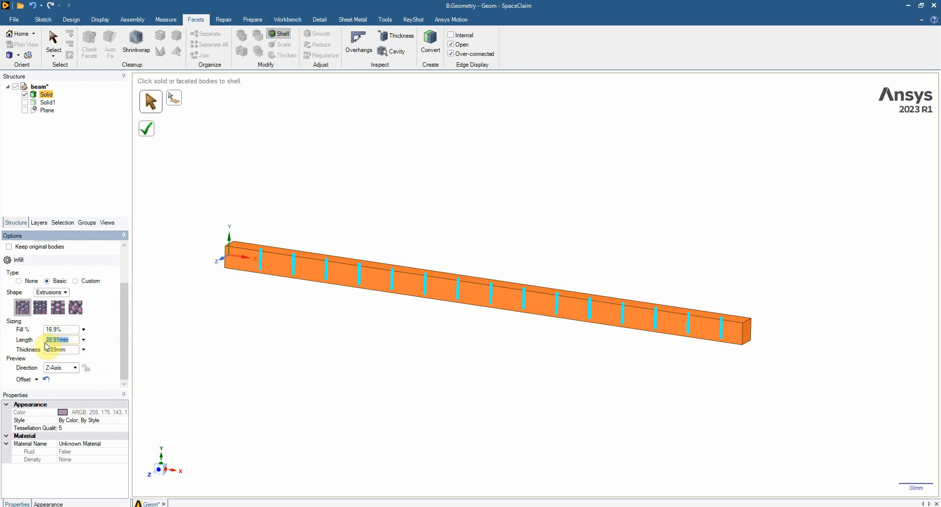
pyautogui.write('5')
pyautogui.press('Return')
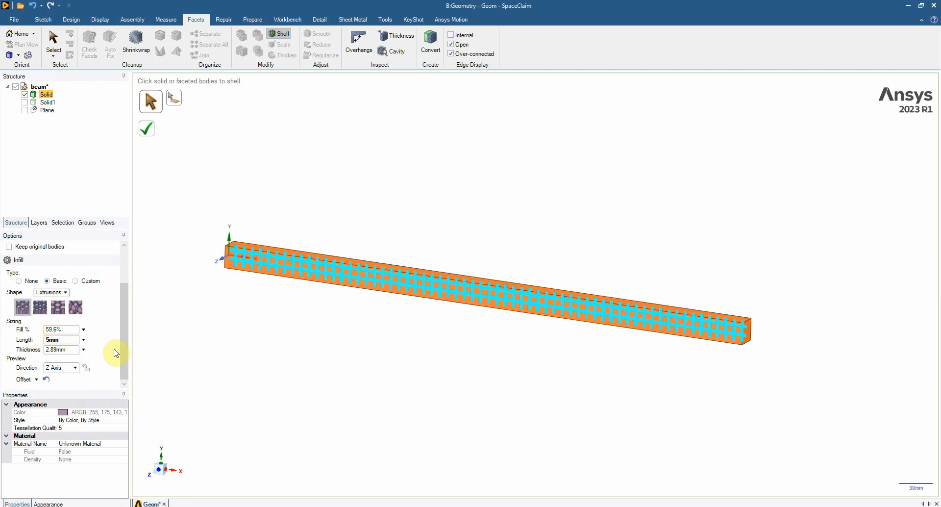
pyautogui.doubleClick(69, 350)
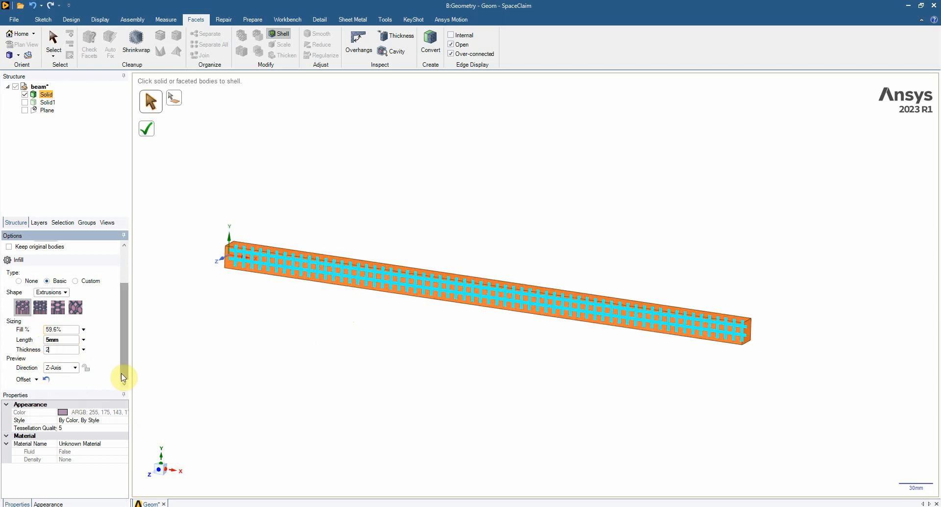
pyautogui.press('Return')
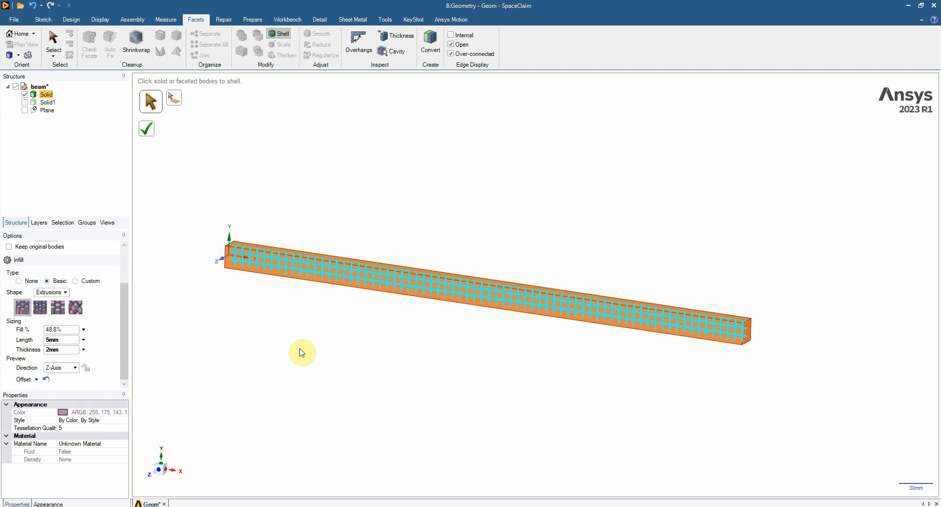
pyautogui.scroll(-2, 307, 350)
pyautogui.scroll(5, 308, 348)
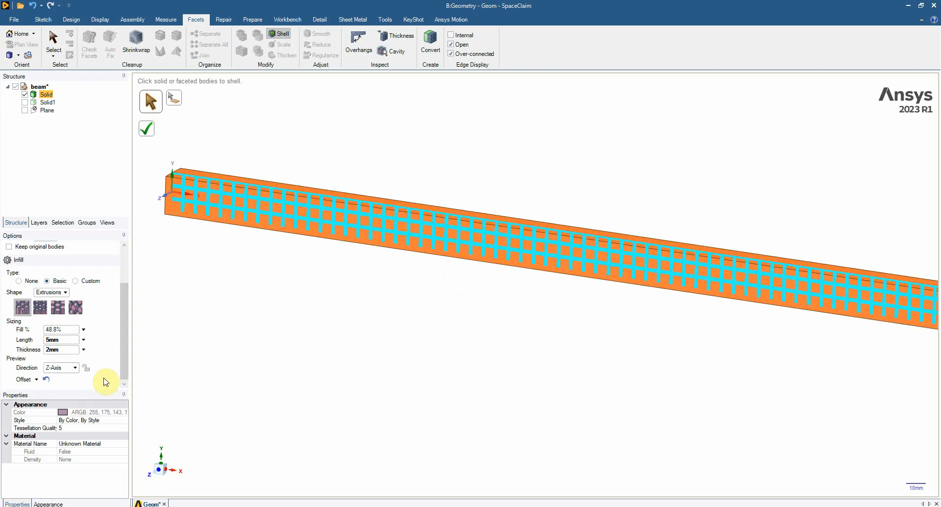
# - Try infill lengths of 2 mm and 6 mm for the extrusion pattern
pyautogui.scroll(2, 51, 316)
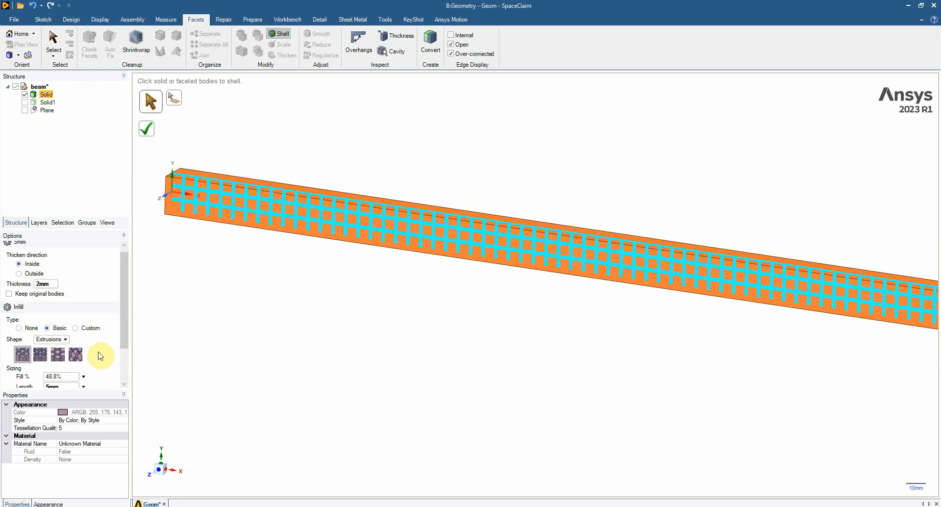
pyautogui.moveTo(124, 322); pyautogui.dragTo(126, 343)
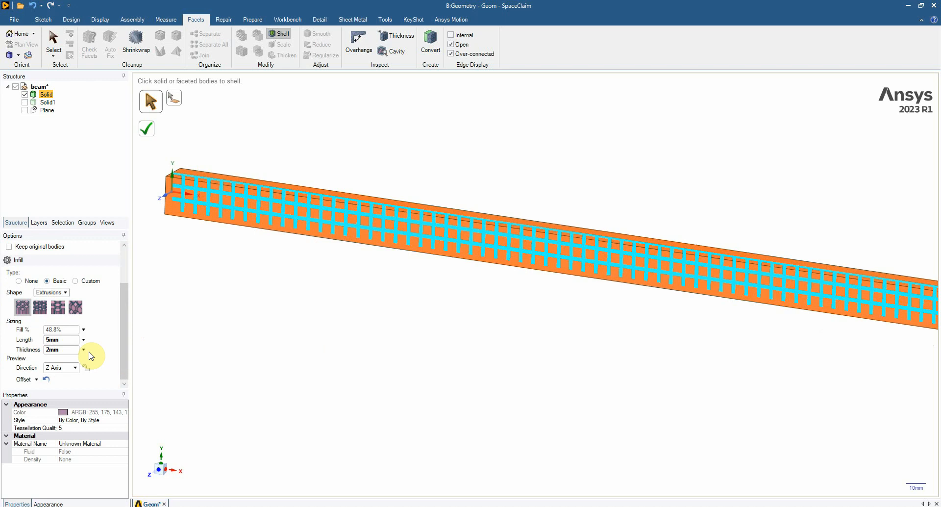
pyautogui.doubleClick(68, 339)
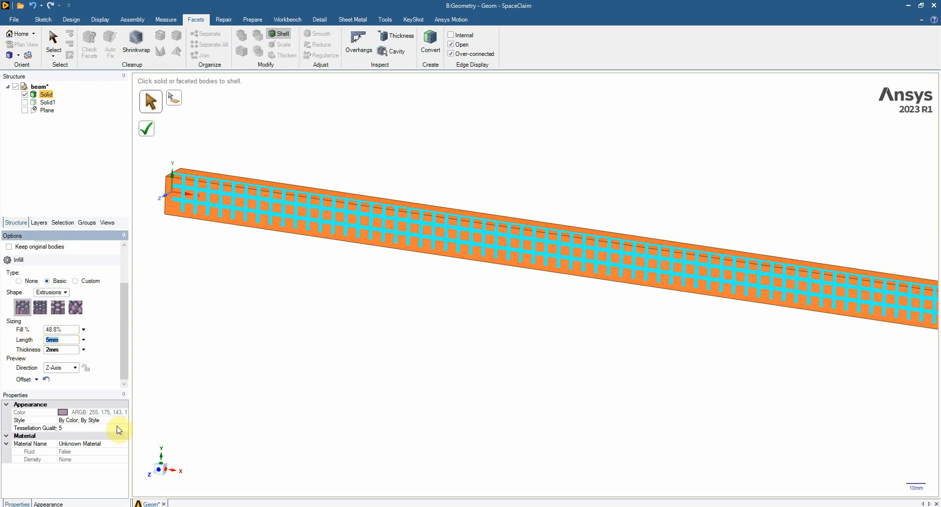
pyautogui.write('2')
pyautogui.press('Return')
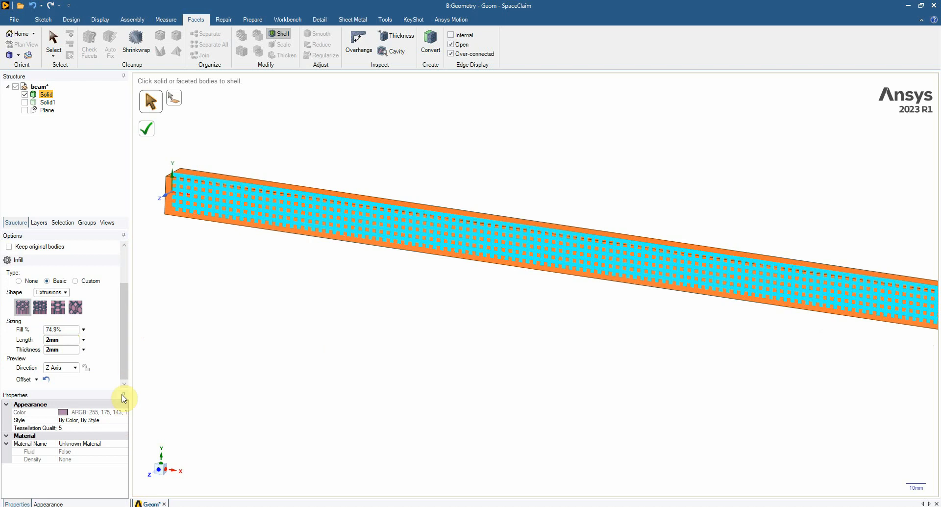
pyautogui.click(64, 339)
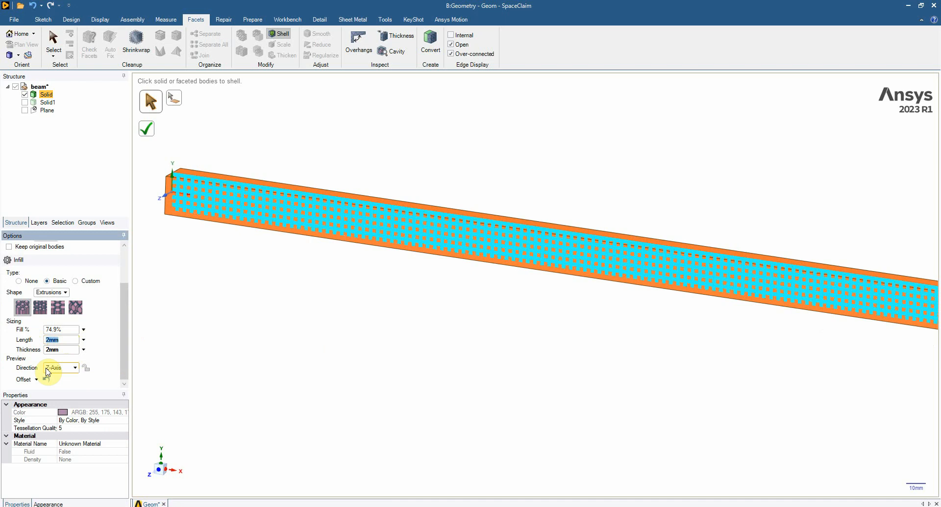
pyautogui.write('6')
pyautogui.press('Return')
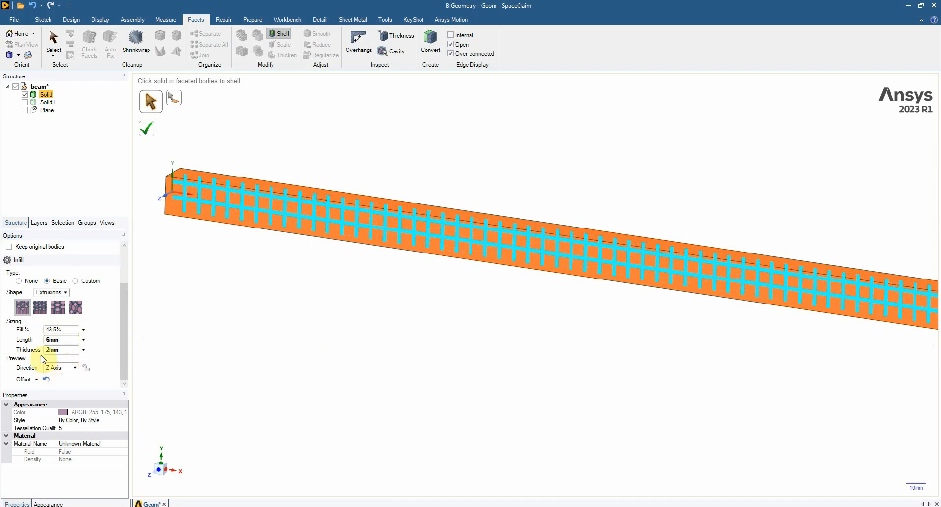
# - Try infill lengths of 7 mm and 8 mm, and return the length to 6 mm
pyautogui.moveTo(68, 339); pyautogui.dragTo(48, 343)
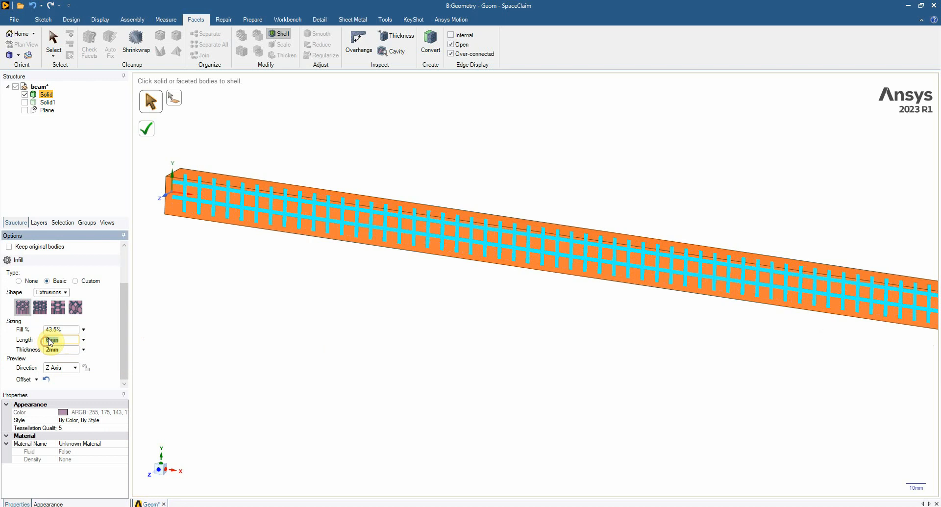
pyautogui.write('7')
pyautogui.press('Return')
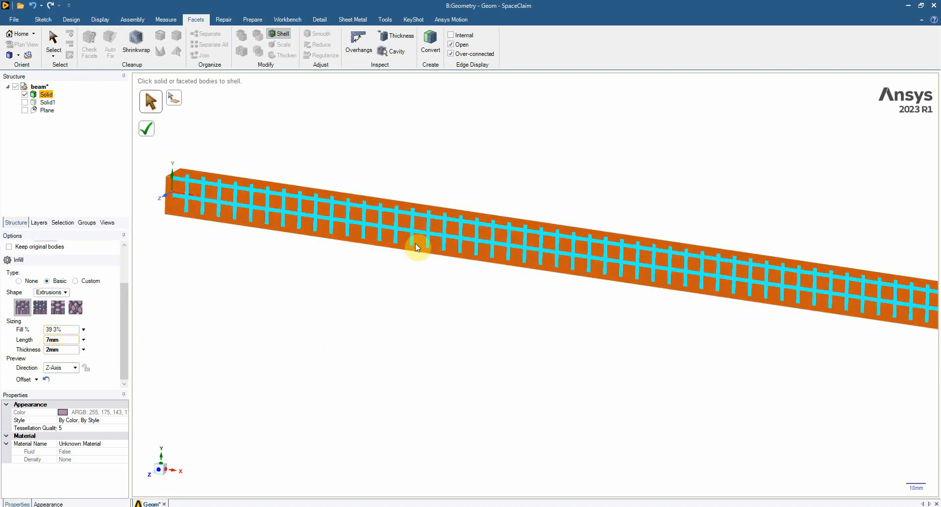
pyautogui.moveTo(69, 340); pyautogui.dragTo(38, 346)
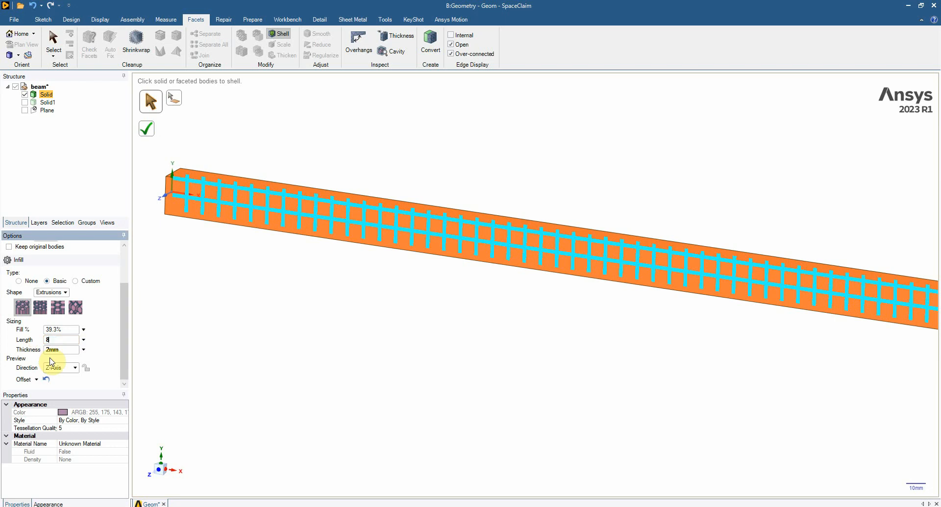
pyautogui.press('Return')
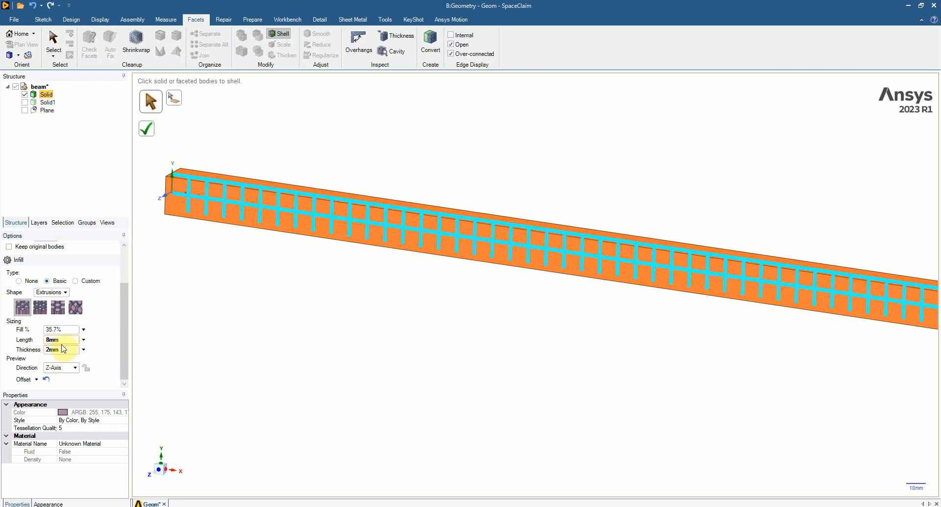
pyautogui.click(63, 339)
pyautogui.write('6')
pyautogui.press('Return')
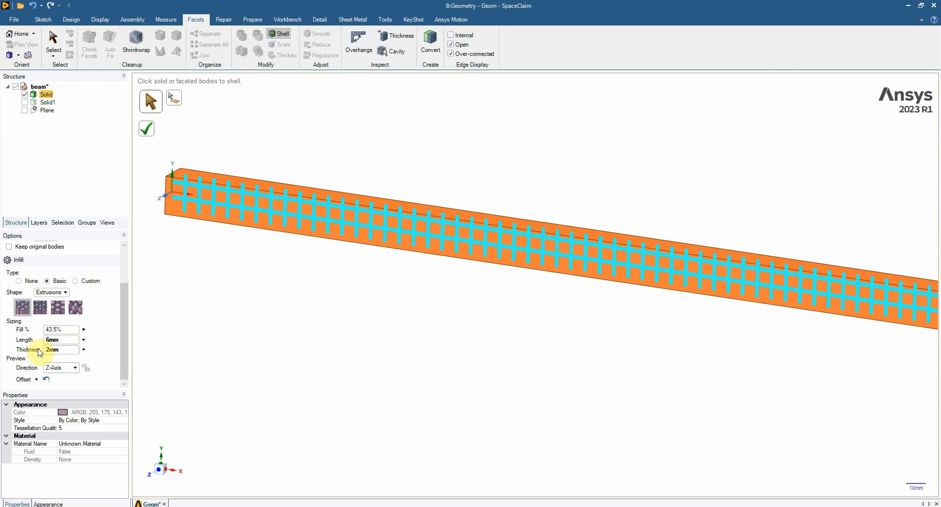
# - Try infill fill percentages of 20 %, 50 %, 6 % and 60 % for the extrusion pattern
pyautogui.click(64, 329)
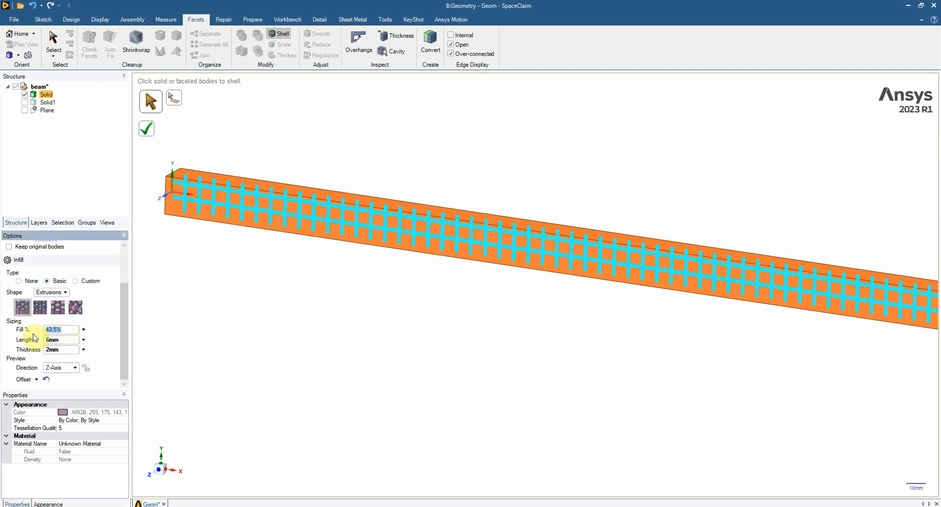
pyautogui.write('20')
pyautogui.press('Return')
pyautogui.click(64, 329)
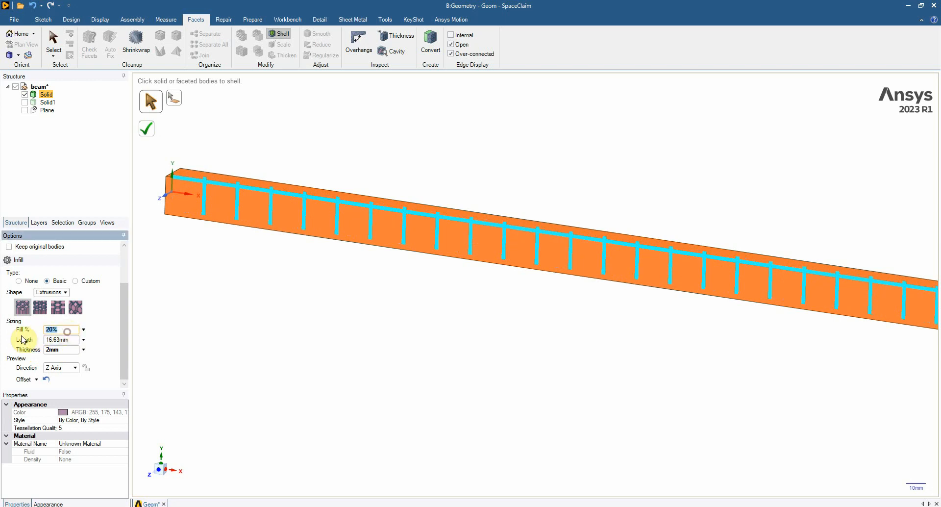
pyautogui.write('50')
pyautogui.press('Return')
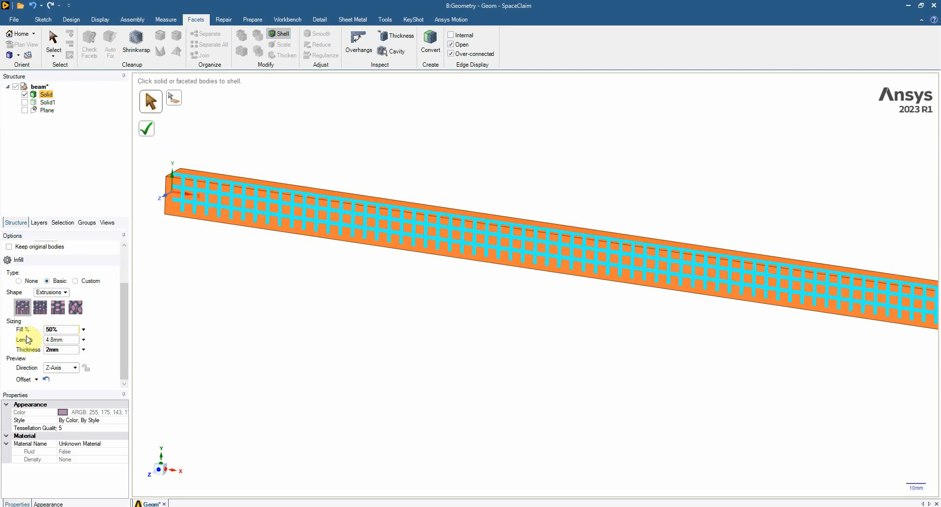
pyautogui.click(55, 330)
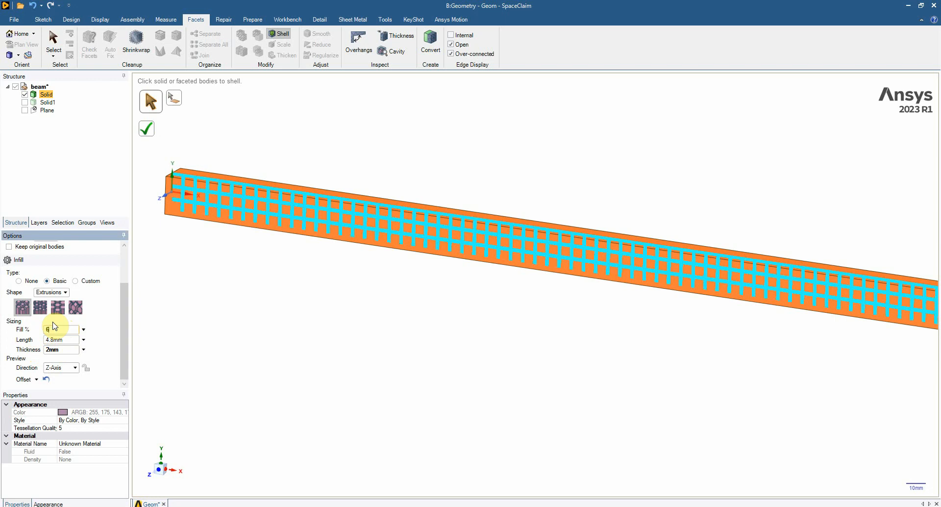
pyautogui.press('Return')
pyautogui.click(60, 329)
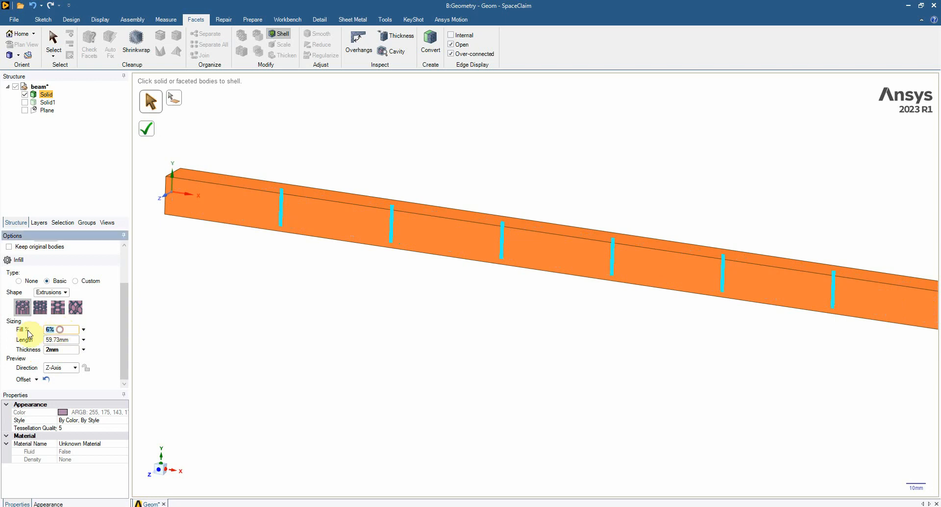
pyautogui.write('60')
pyautogui.press('Return')
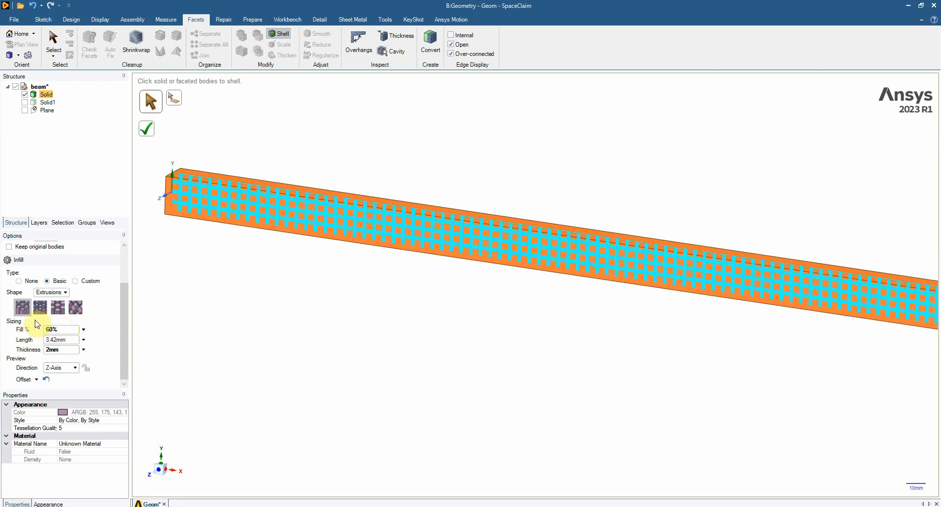
# - Try a 20 % infill fill once more, and set the fill percentage to 30 %
pyautogui.click(66, 328)
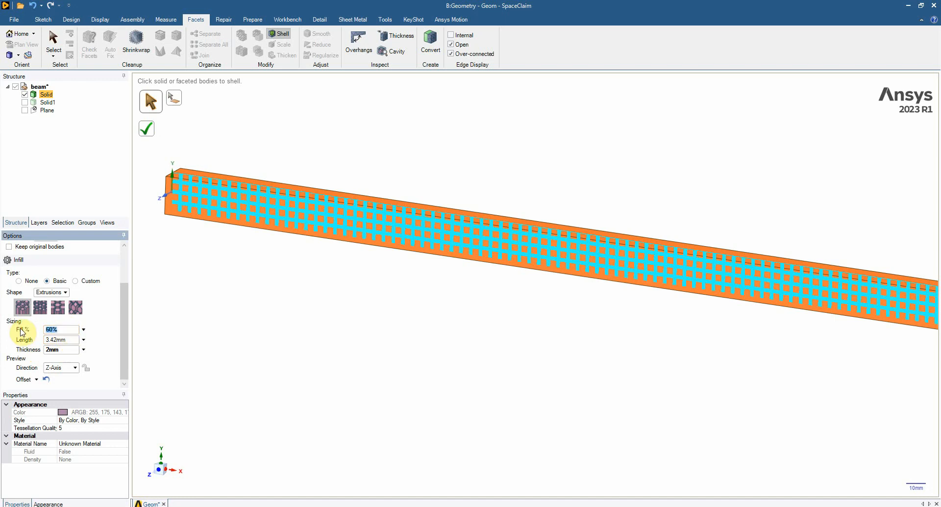
pyautogui.write('0')
pyautogui.press('Return')
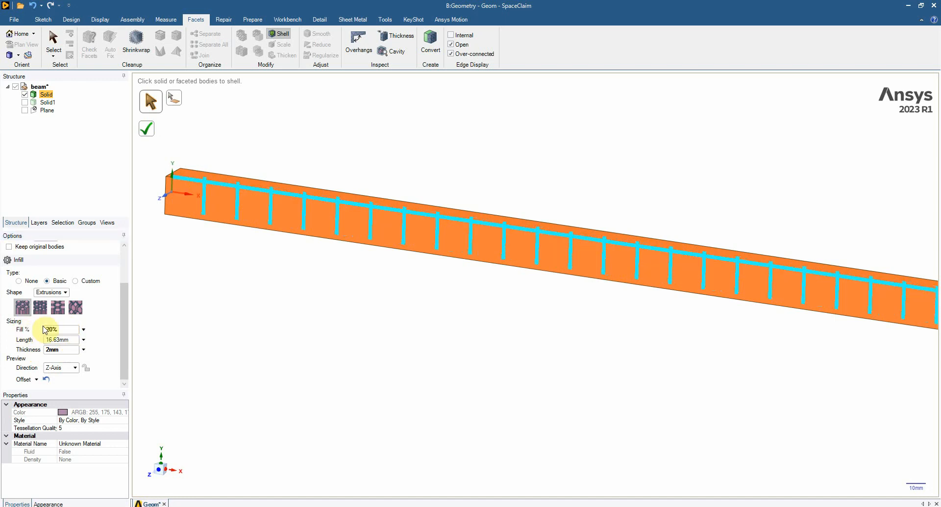
pyautogui.click(65, 329)
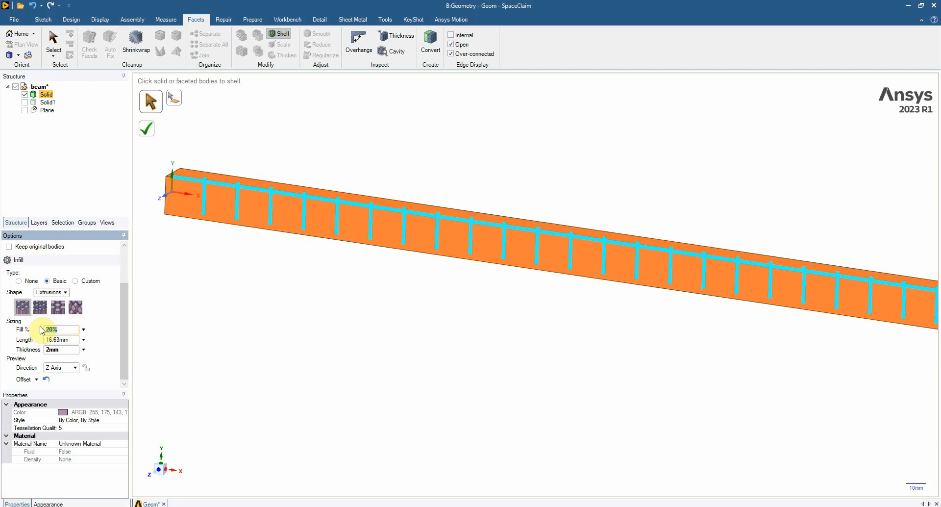
pyautogui.write('30')
pyautogui.press('Return')
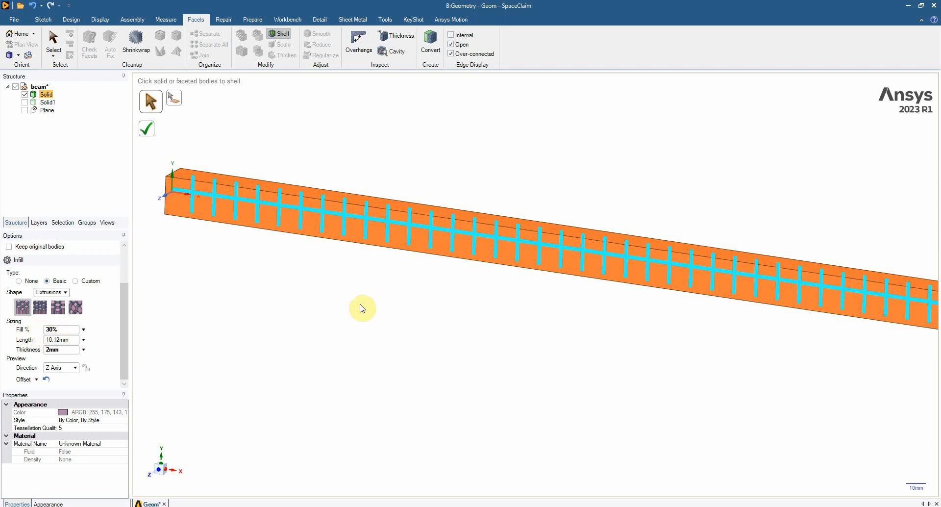
# - Try to create the closed shell and convert its facets to solid with merged faces, and undo both operations
pyautogui.click(150, 133)
pyautogui.moveTo(454, 323); pyautogui.dragTo(383, 325, button='middle')
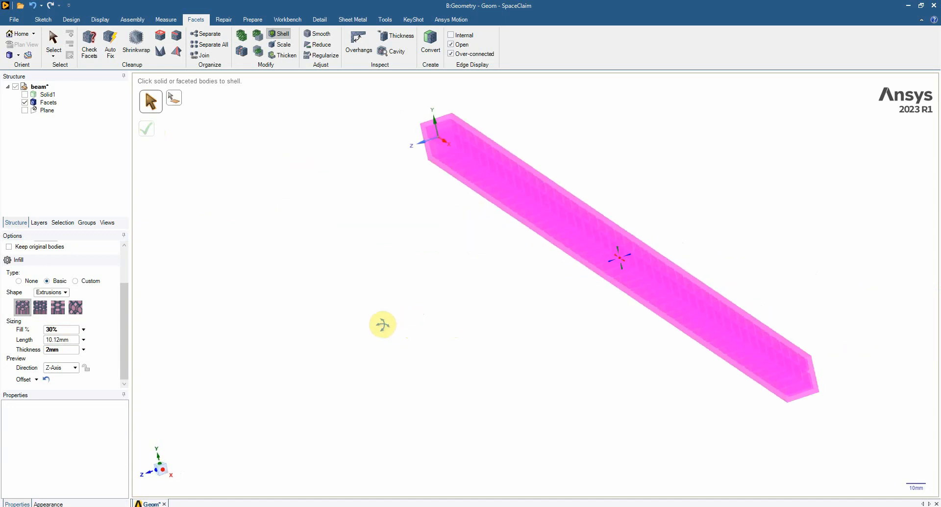
pyautogui.rightClick(49, 102)
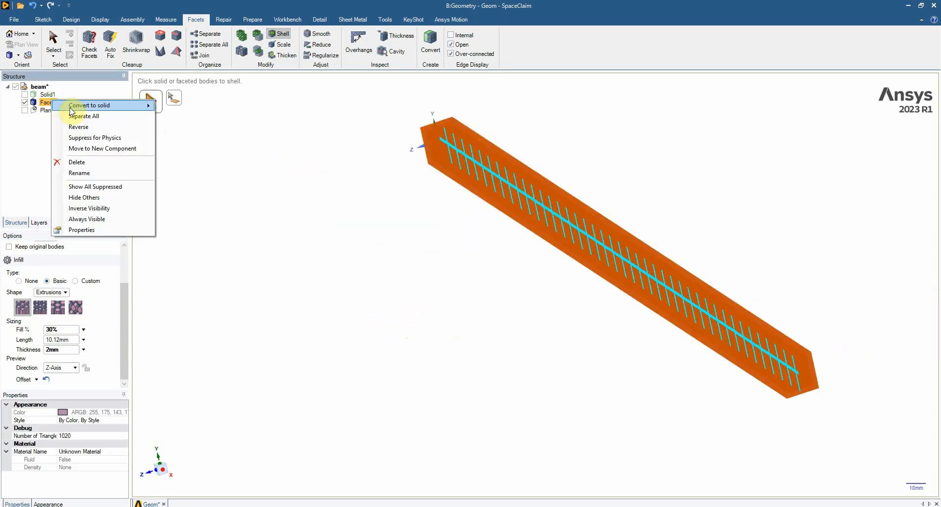
pyautogui.moveTo(105, 106)
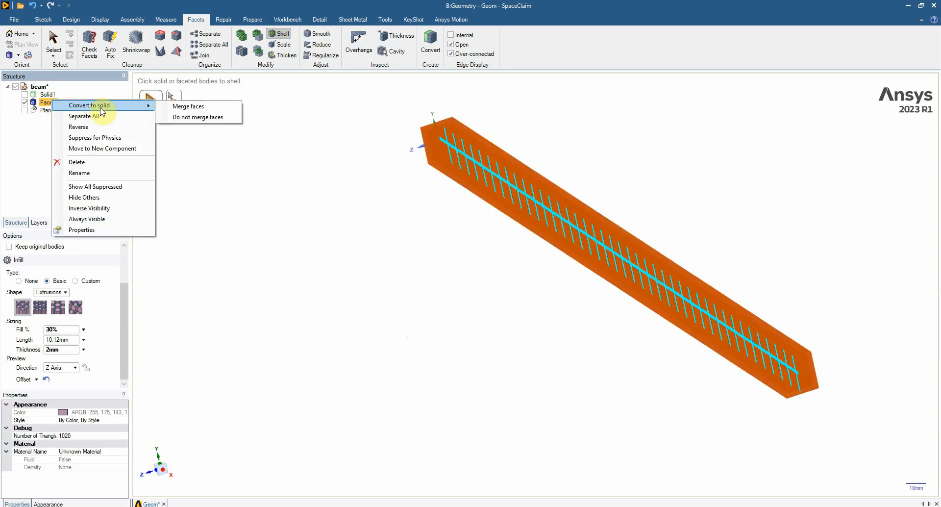
pyautogui.click(176, 111)
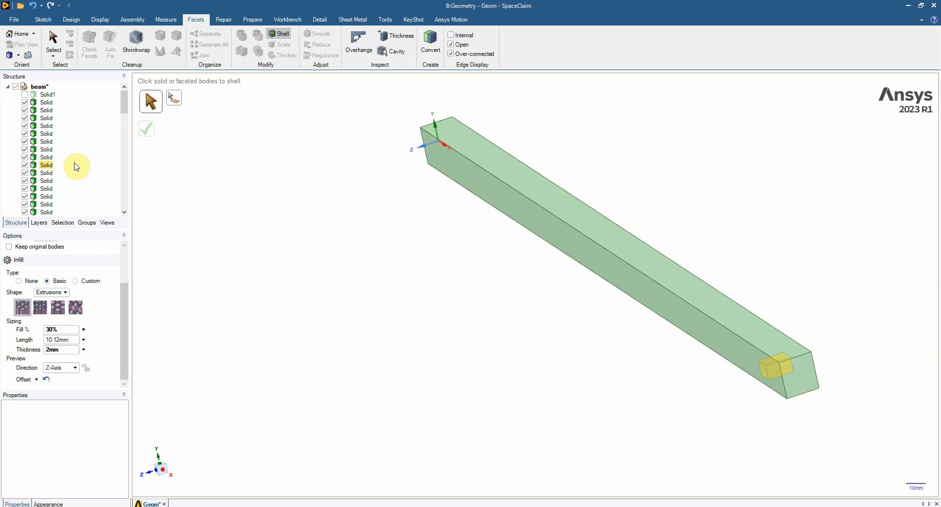
pyautogui.hotkey('ctrl', 'z')
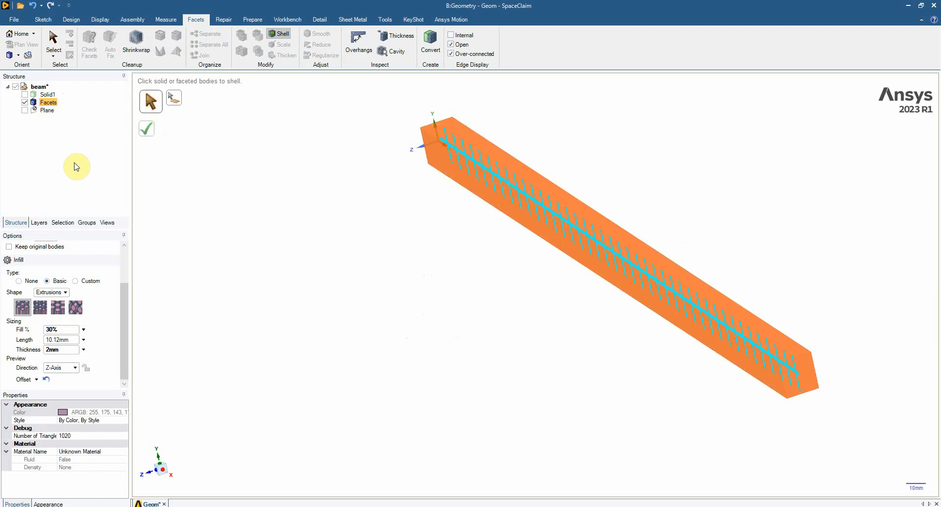
pyautogui.hotkey('ctrl', 'z')
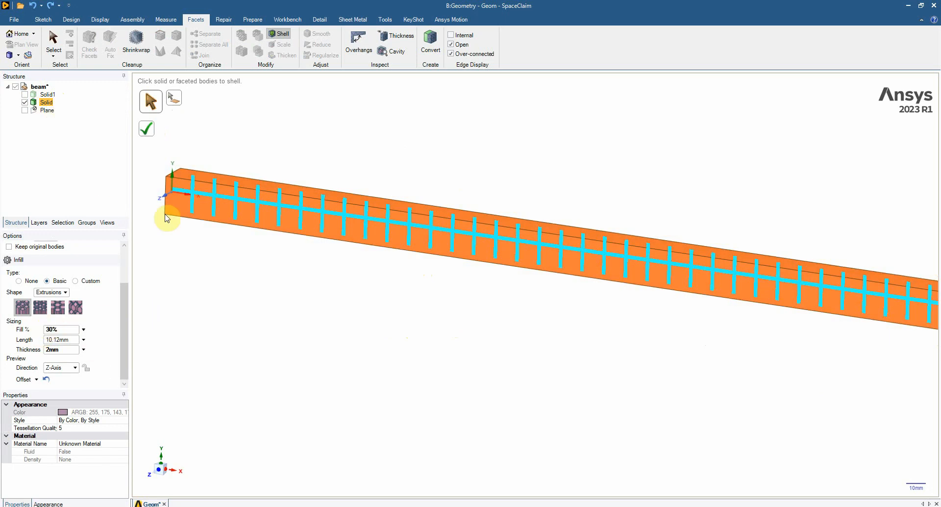
# - Mark the beam's long front face for removal and create the shell with the 30 % infill
pyautogui.click(177, 103)
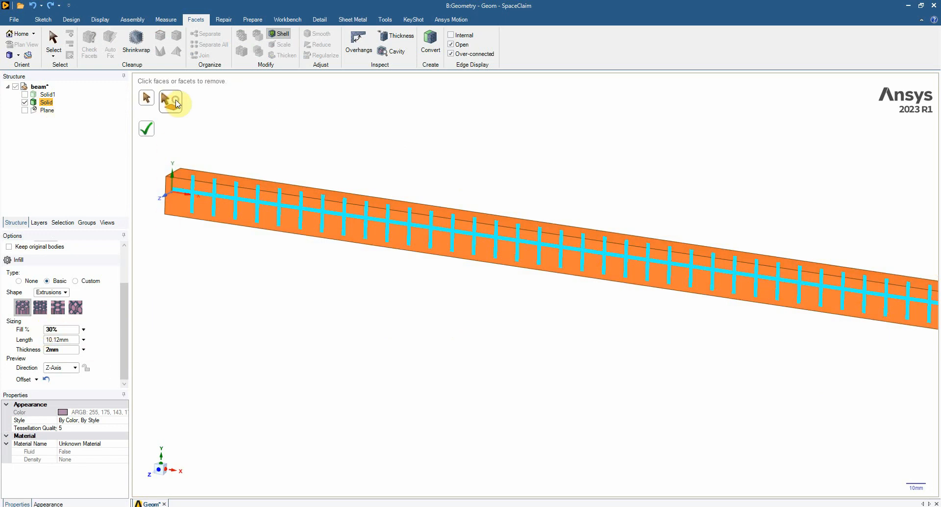
pyautogui.click(240, 207)
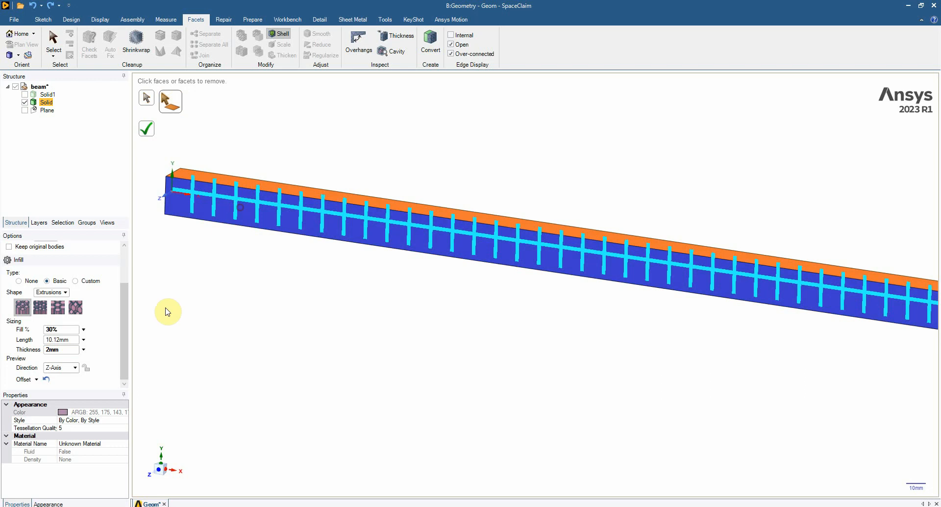
pyautogui.click(149, 135)
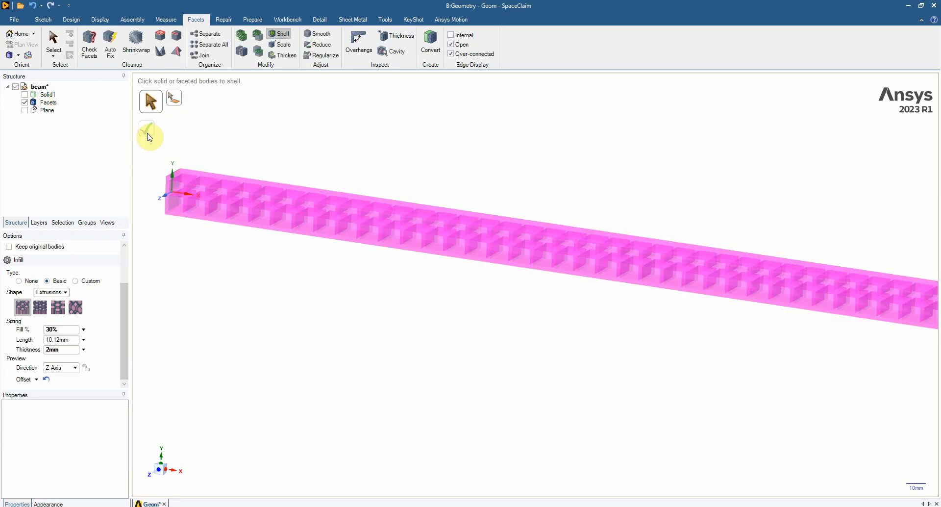
# - Convert the open-faced Facets body to a solid with merged faces
pyautogui.rightClick(47, 103)
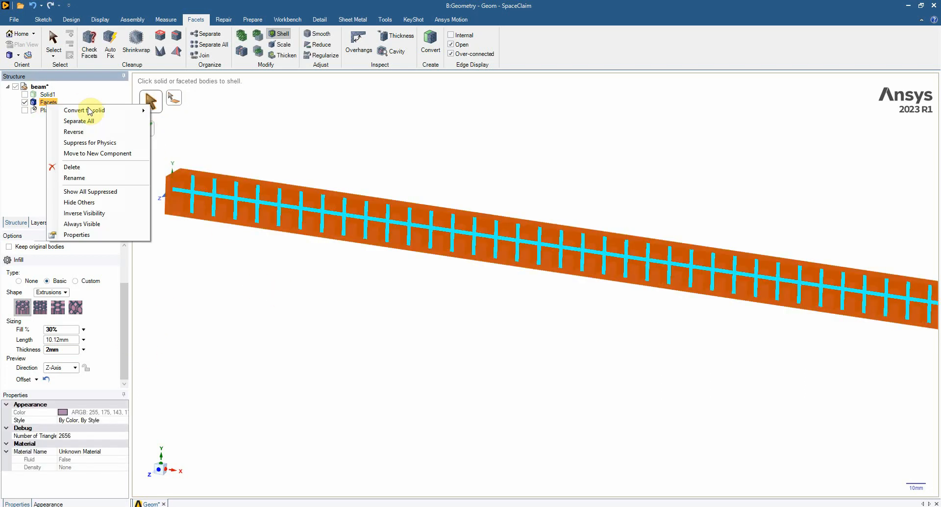
pyautogui.moveTo(95, 109)
pyautogui.click(181, 116)
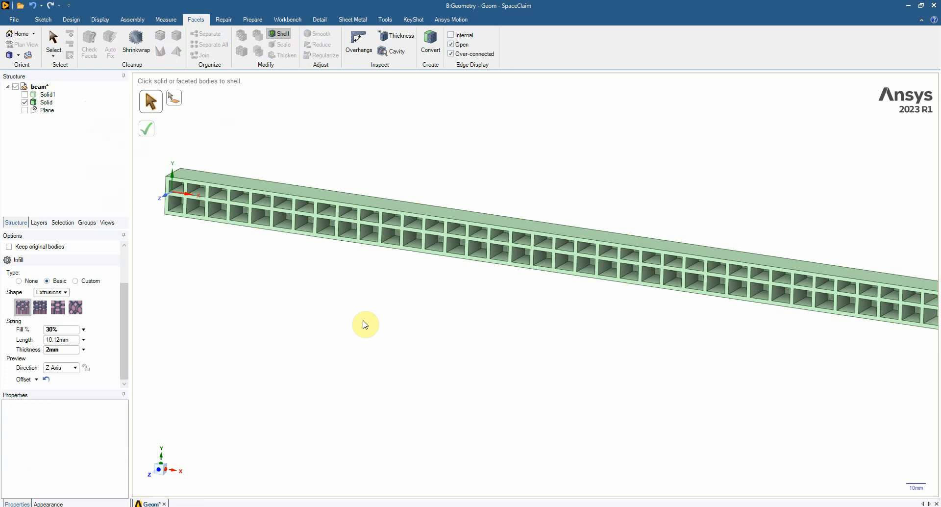
# - Inspect the open lattice beam with the split-off cover body Solid1 shown and hidden
pyautogui.moveTo(347, 285); pyautogui.dragTo(287, 273, button='middle')
pyautogui.click(24, 94)
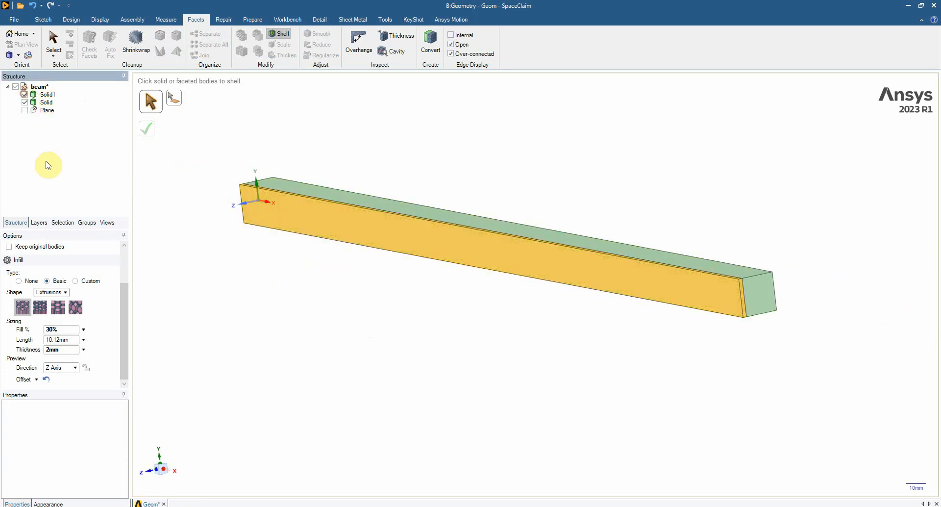
pyautogui.click(25, 94)
pyautogui.moveTo(410, 301); pyautogui.dragTo(422, 302, button='middle')
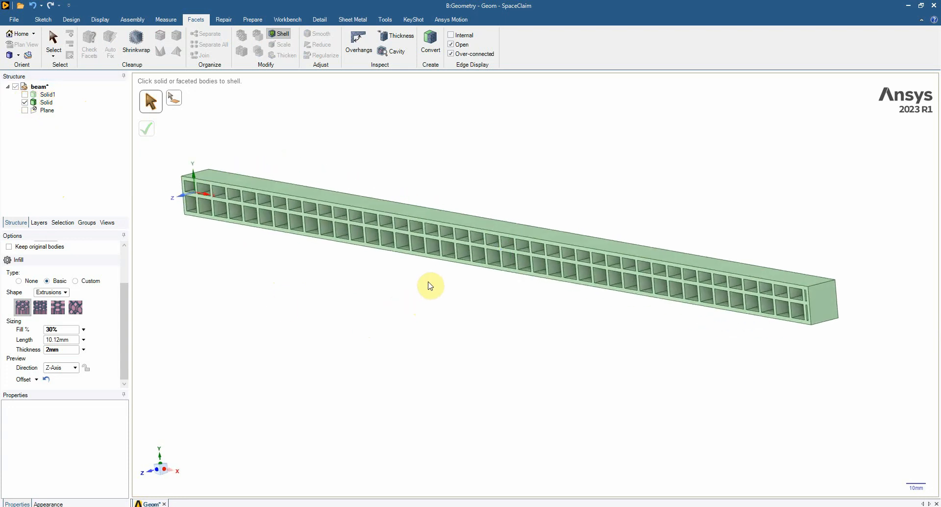
# - Show the cover body Solid1 and merge it with the lattice body using Combine
pyautogui.click(71, 20)
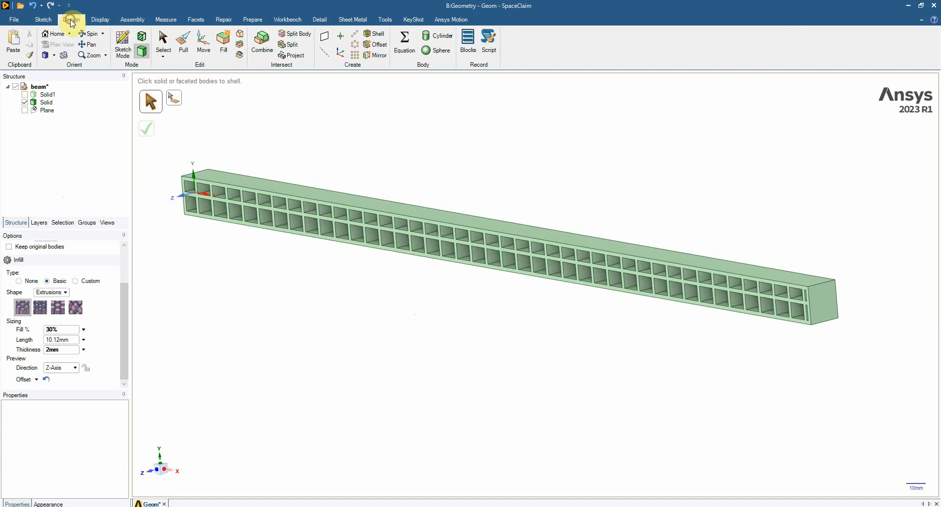
pyautogui.click(263, 42)
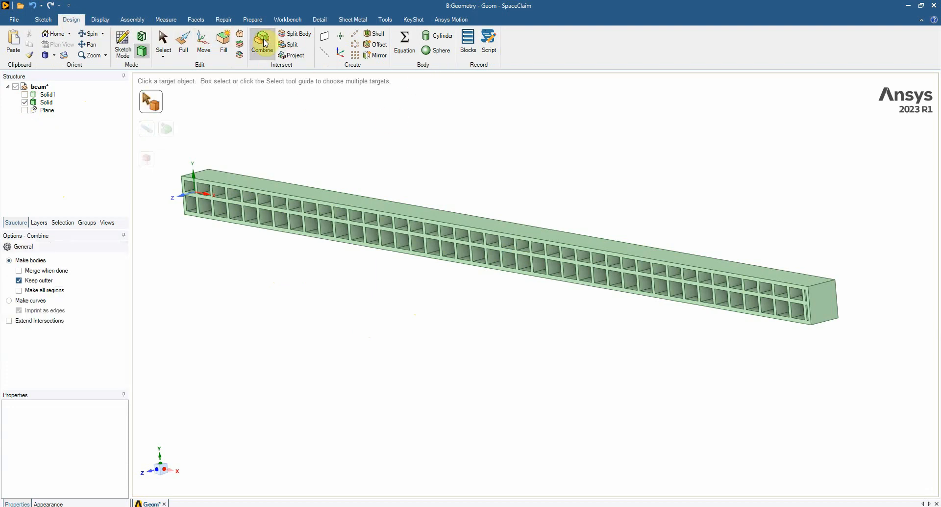
pyautogui.click(27, 98)
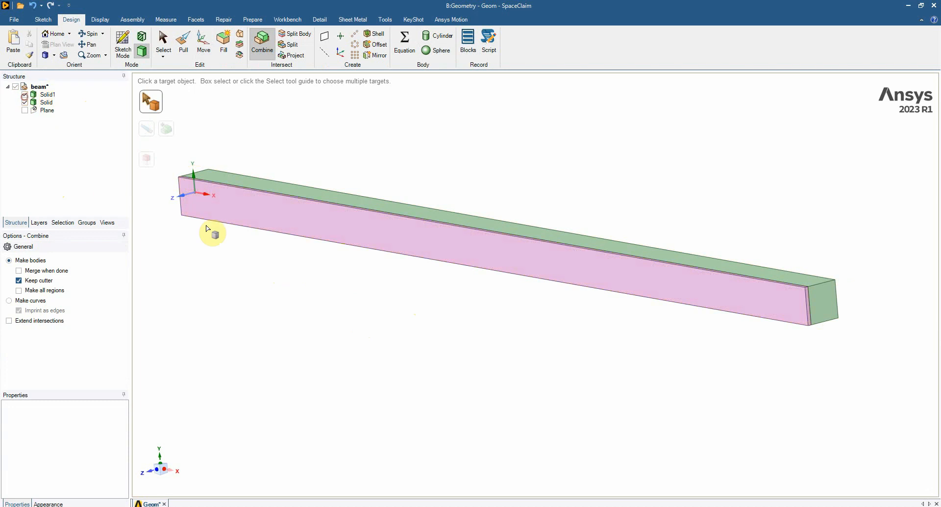
pyautogui.click(230, 181)
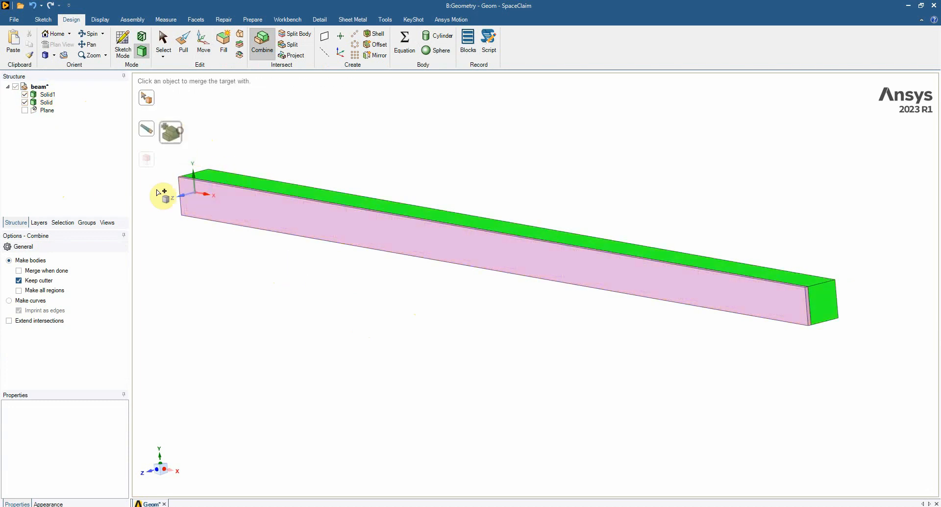
pyautogui.click(267, 214)
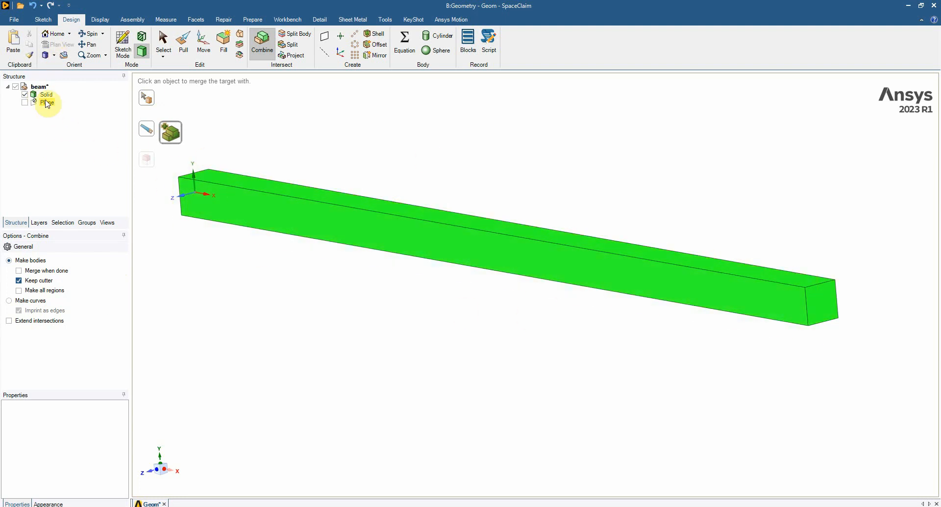
# - Switch the graphics style to Wireframe and inspect the internal lattice of the merged beam
pyautogui.click(100, 18)
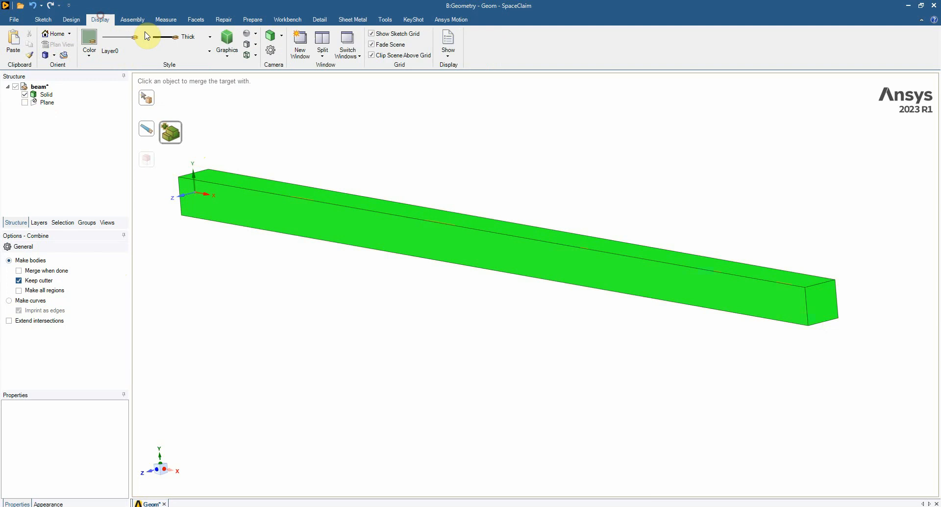
pyautogui.click(226, 43)
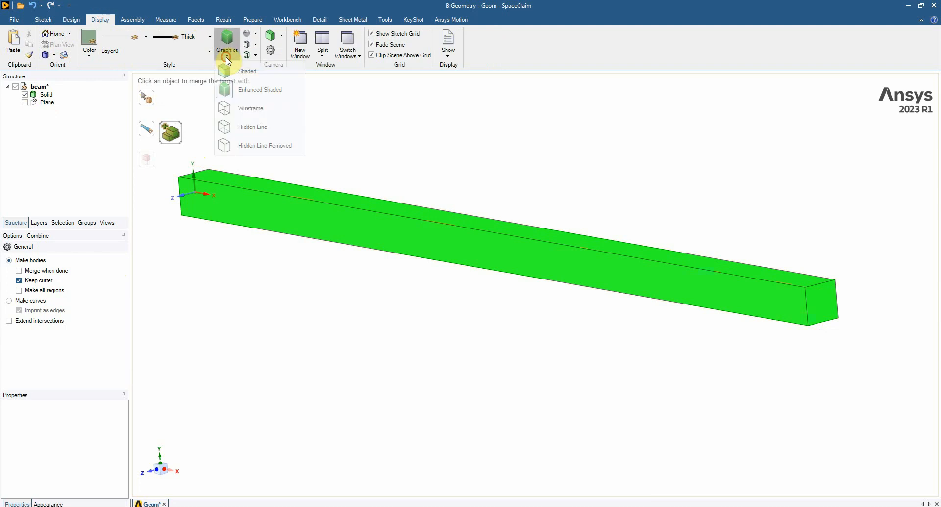
pyautogui.click(241, 108)
pyautogui.moveTo(350, 315); pyautogui.dragTo(422, 310, button='middle')
pyautogui.scroll(2, 377, 296)
pyautogui.scroll(-4, 370, 287)
pyautogui.scroll(-3, 371, 289)
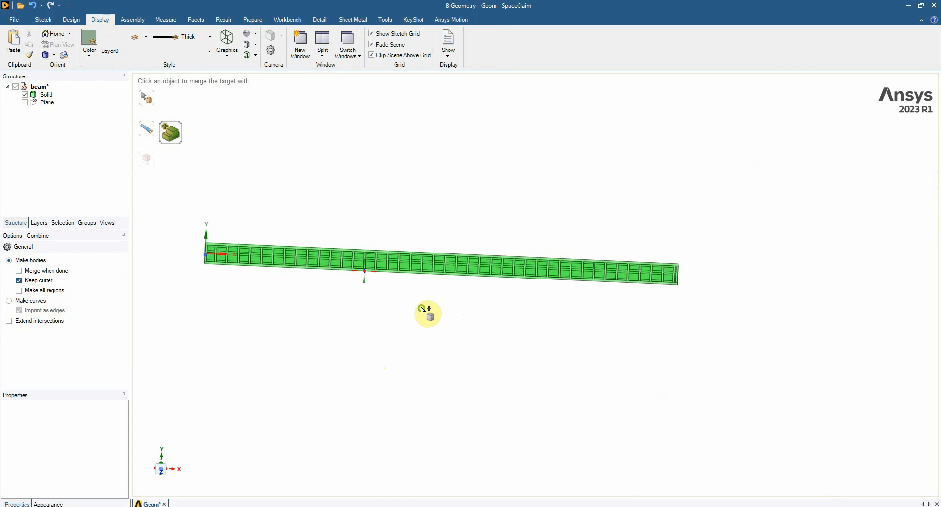
# - Exit SpaceClaim to the Workbench project and duplicate the Static Structural system A
pyautogui.click(14, 19)
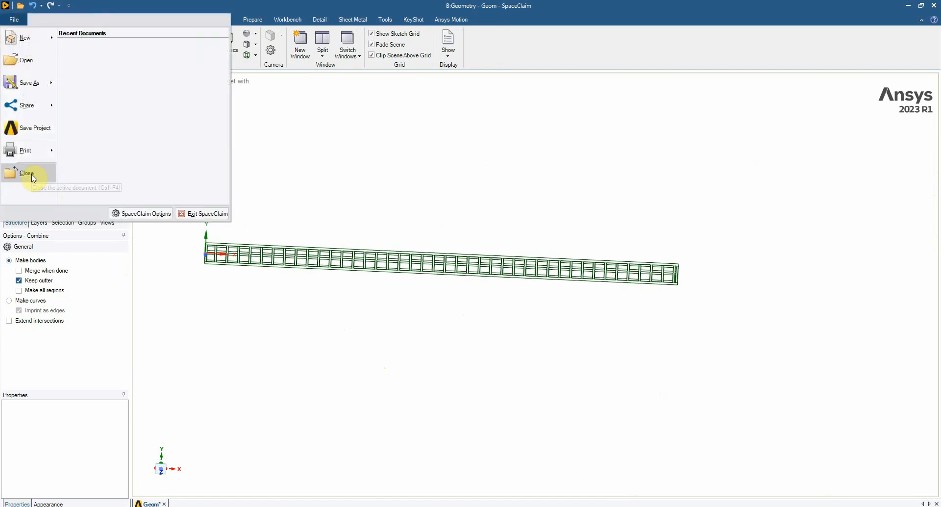
pyautogui.click(204, 216)
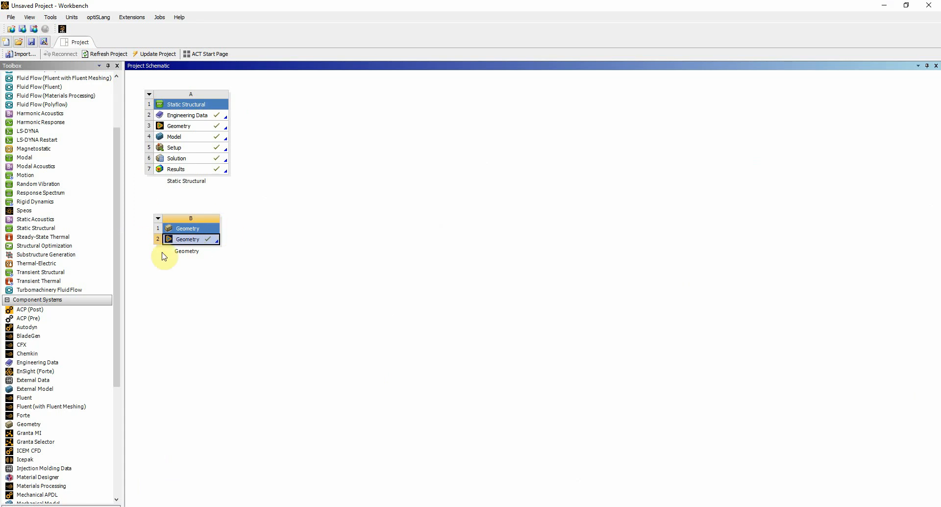
pyautogui.rightClick(206, 105)
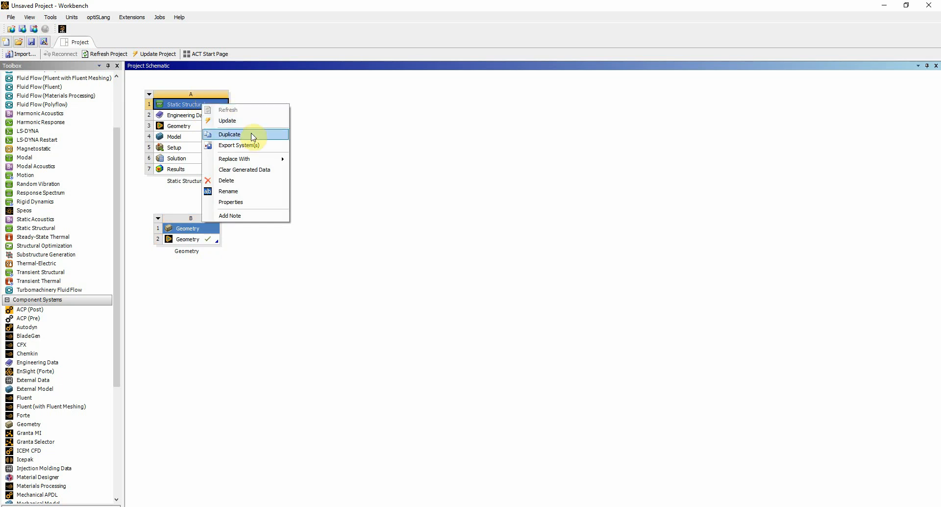
pyautogui.click(254, 136)
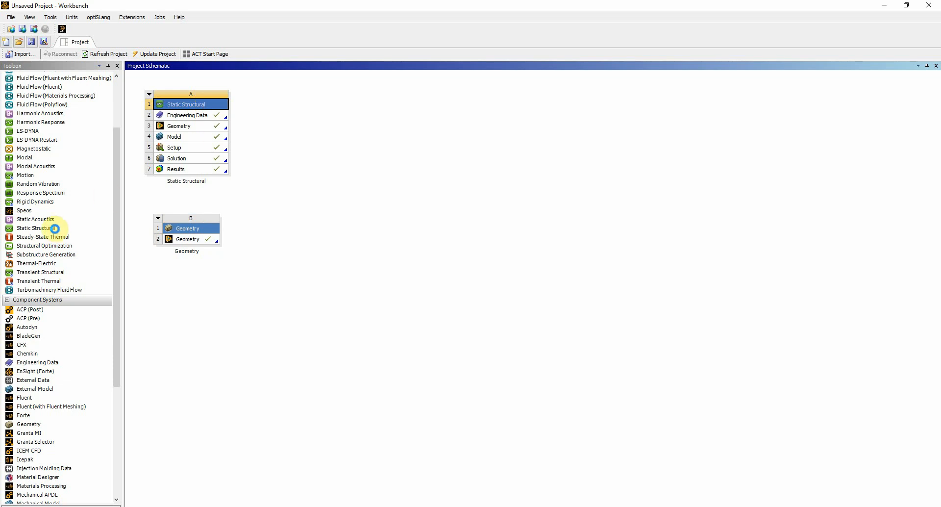
# - Share the lattice Geometry B2 with the geometry cell of Copy of Static Structural and open its Model, re-reading the upstream data
pyautogui.moveTo(30, 228); pyautogui.dragTo(200, 232)
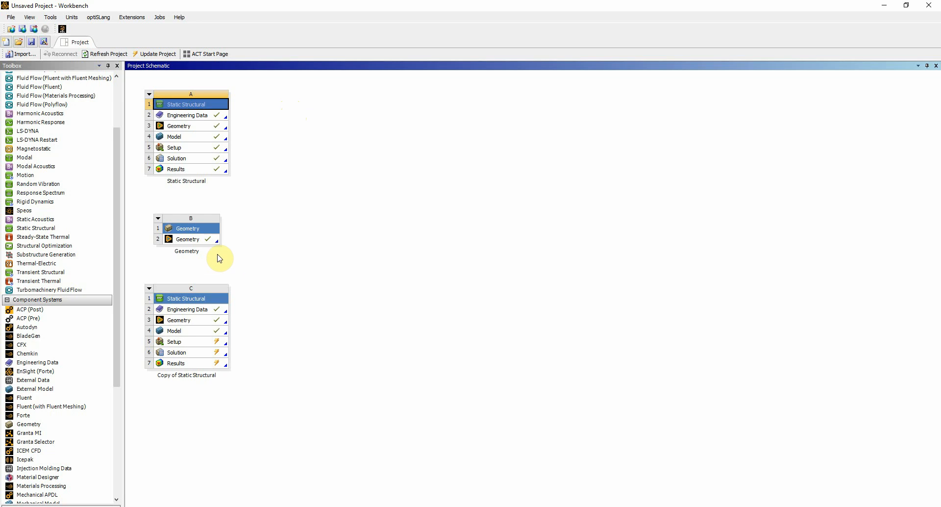
pyautogui.moveTo(204, 238); pyautogui.dragTo(200, 319)
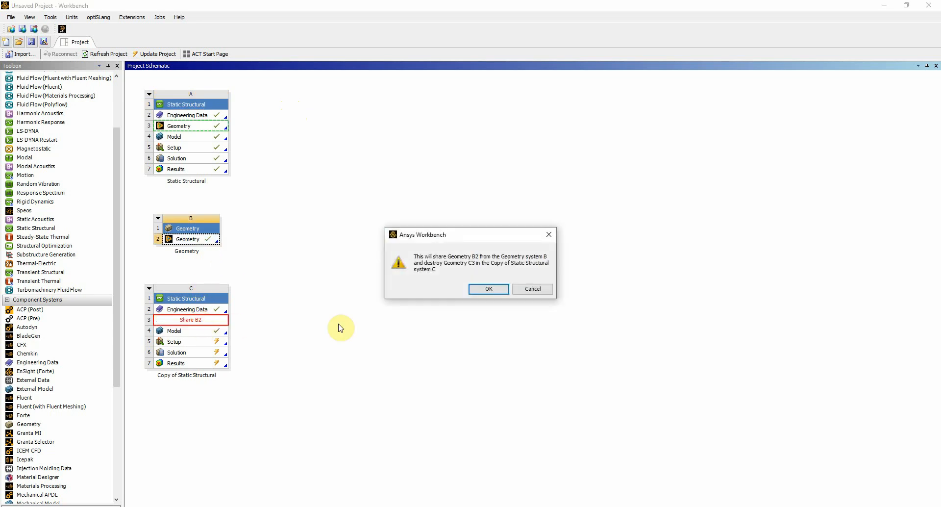
pyautogui.click(487, 290)
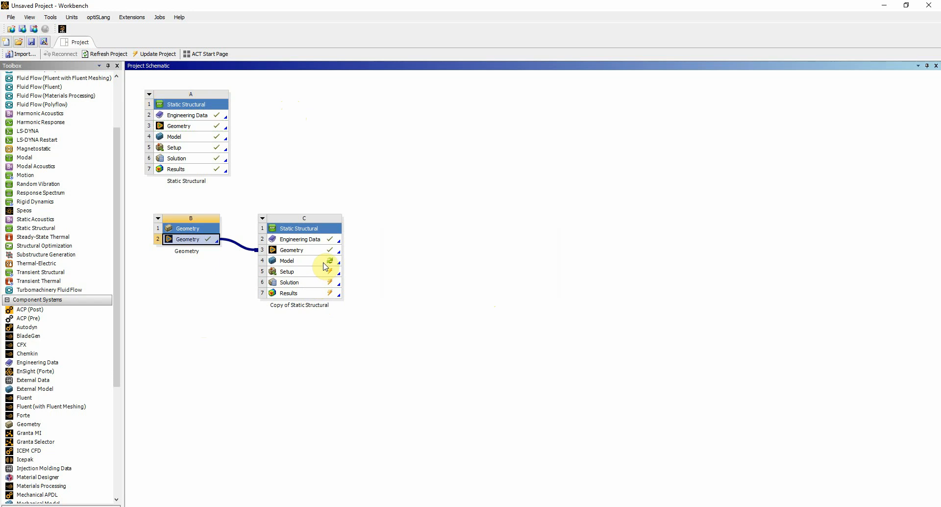
pyautogui.doubleClick(323, 263)
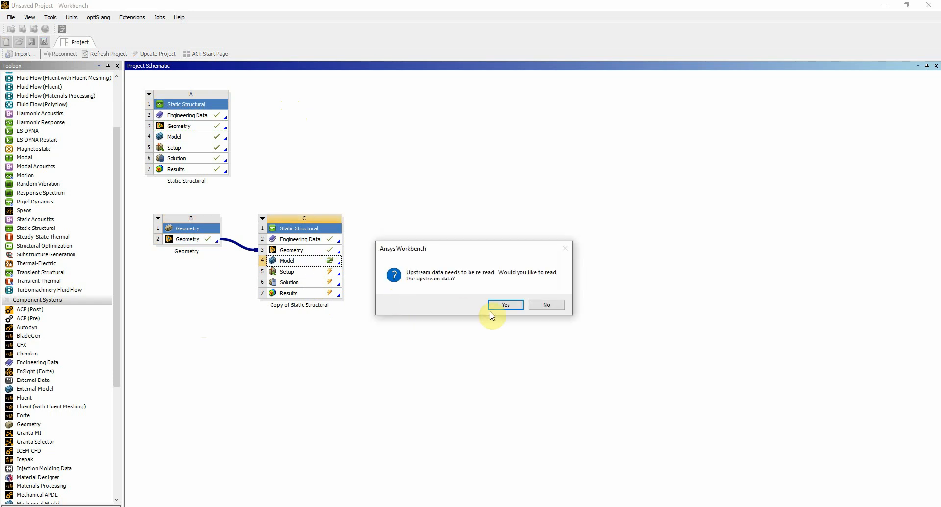
pyautogui.click(505, 308)
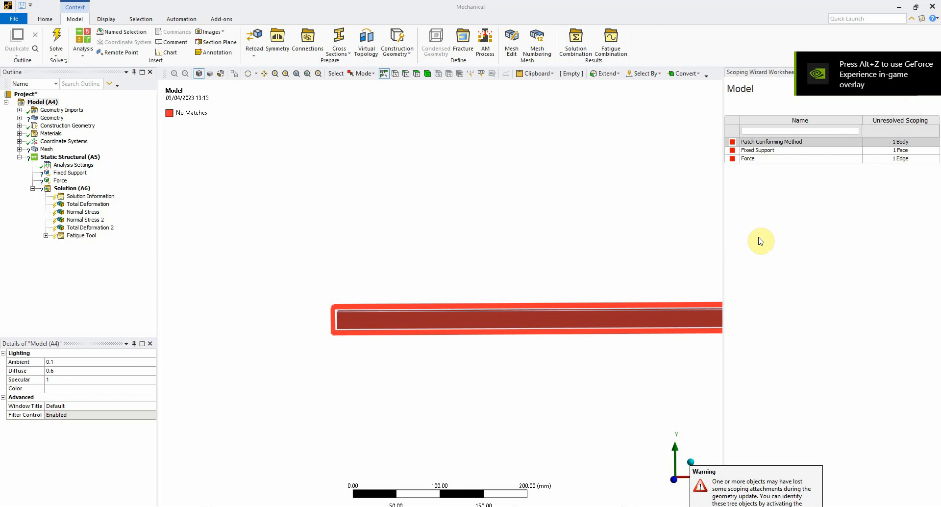
# - Assign Structural Steel to the Geom\Solid body and display its volume and mass properties
pyautogui.click(19, 118)
pyautogui.click(49, 126)
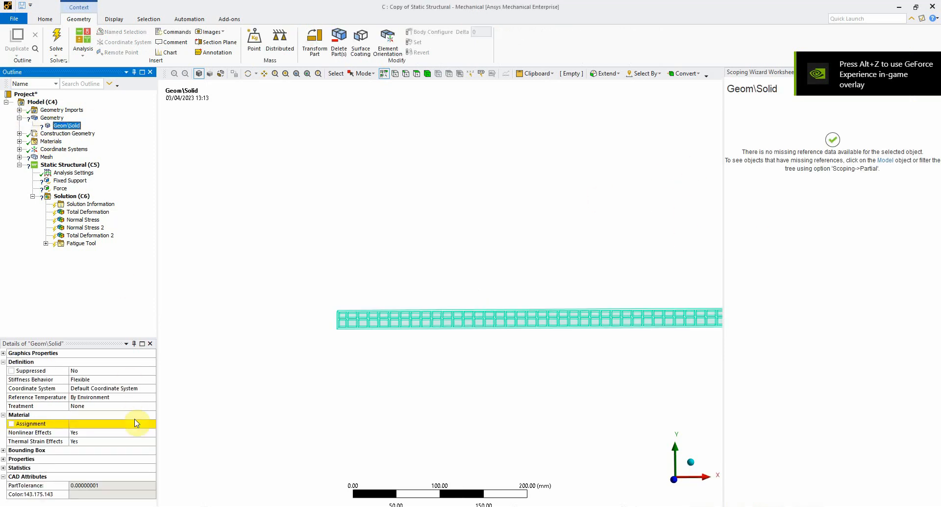
pyautogui.click(137, 422)
pyautogui.click(152, 424)
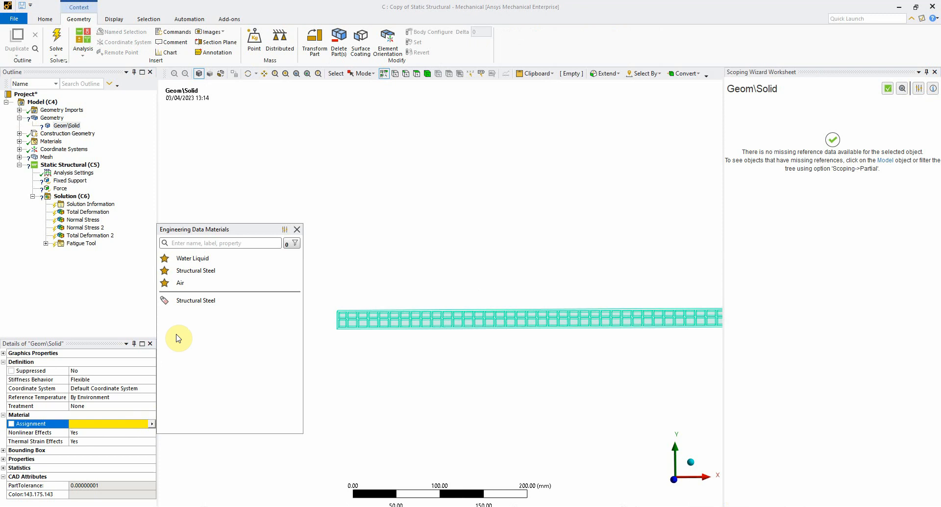
pyautogui.click(197, 304)
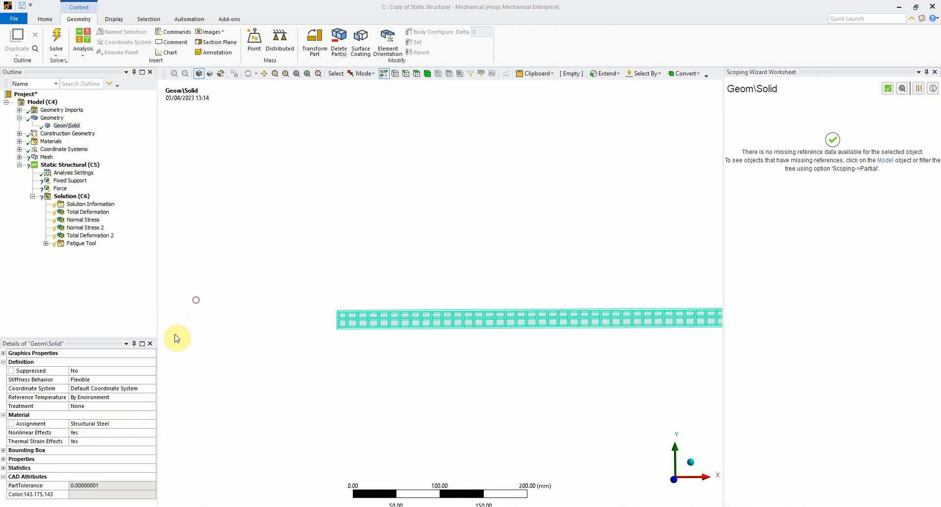
pyautogui.click(4, 459)
pyautogui.scroll(-1, 49, 480)
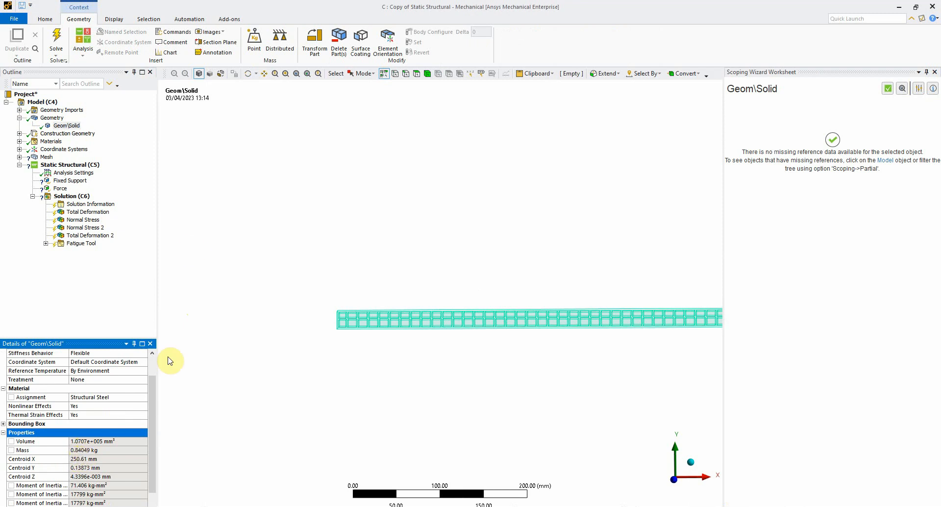
# - Scope the Patch Conforming Method of the mesh to the lattice beam body
pyautogui.click(19, 157)
pyautogui.click(60, 165)
pyautogui.click(101, 372)
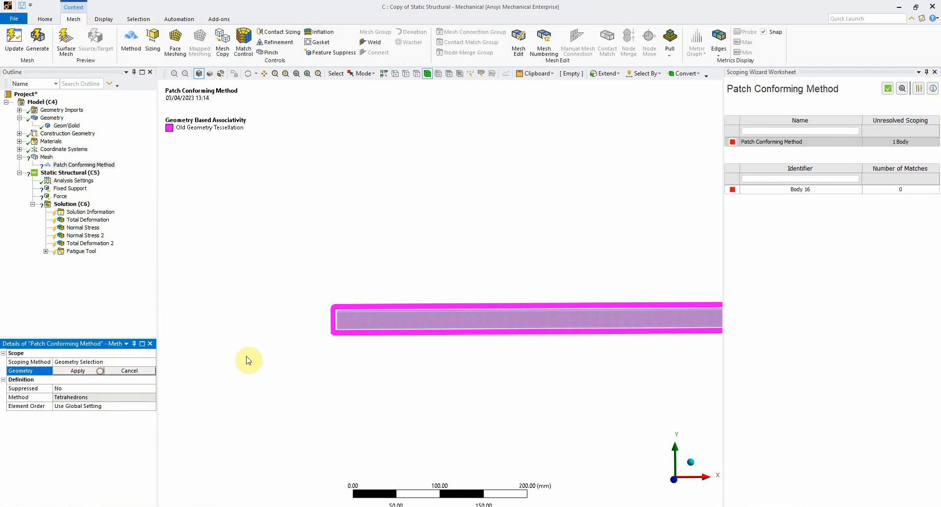
pyautogui.click(253, 355)
pyautogui.hotkey('ctrl', 'a')
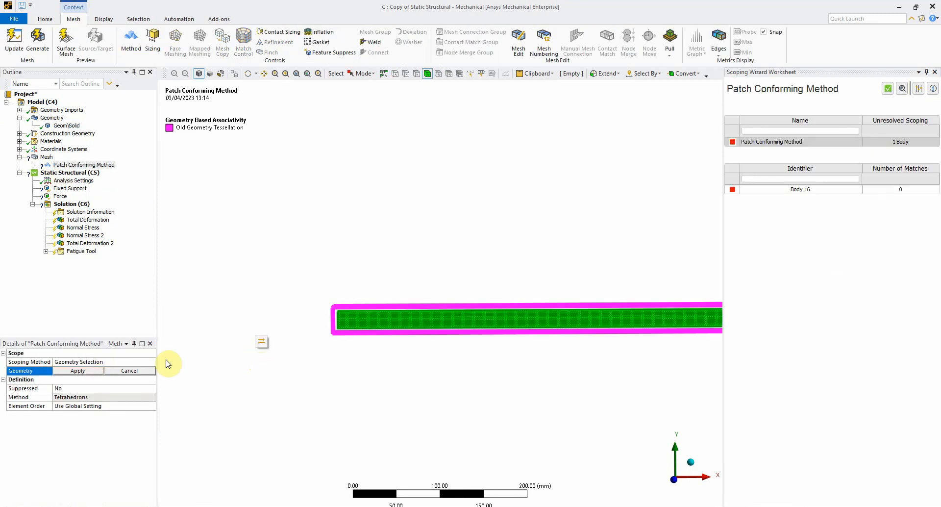
pyautogui.click(77, 370)
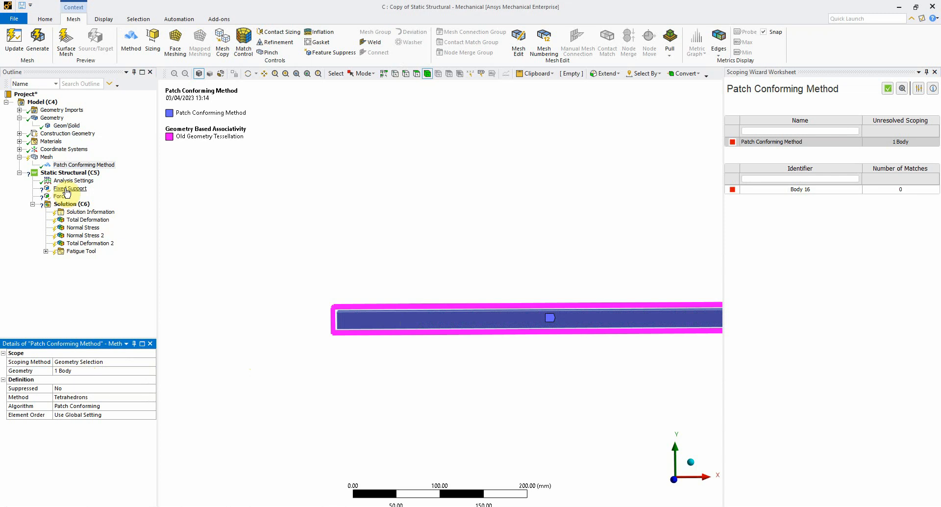
# - Generate the mesh for the lattice beam and close the Scoping Wizard Worksheet
pyautogui.rightClick(46, 156)
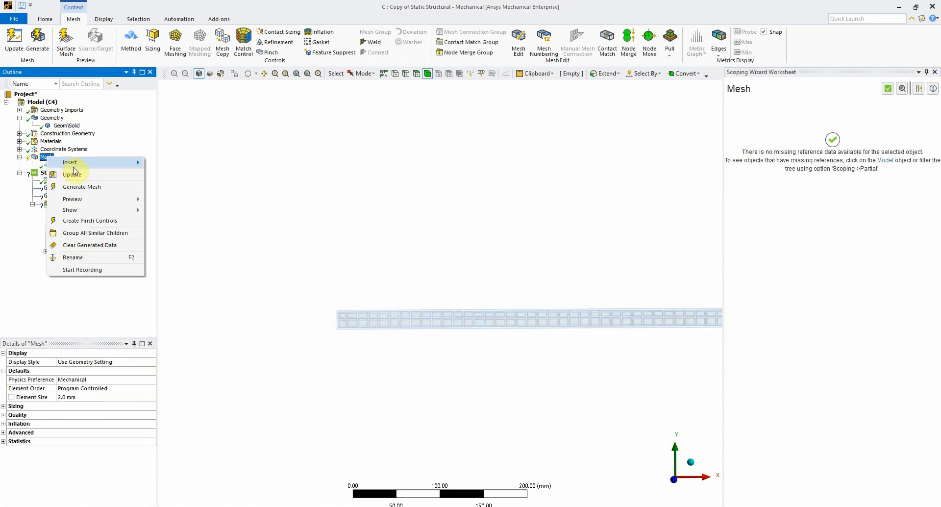
pyautogui.click(92, 188)
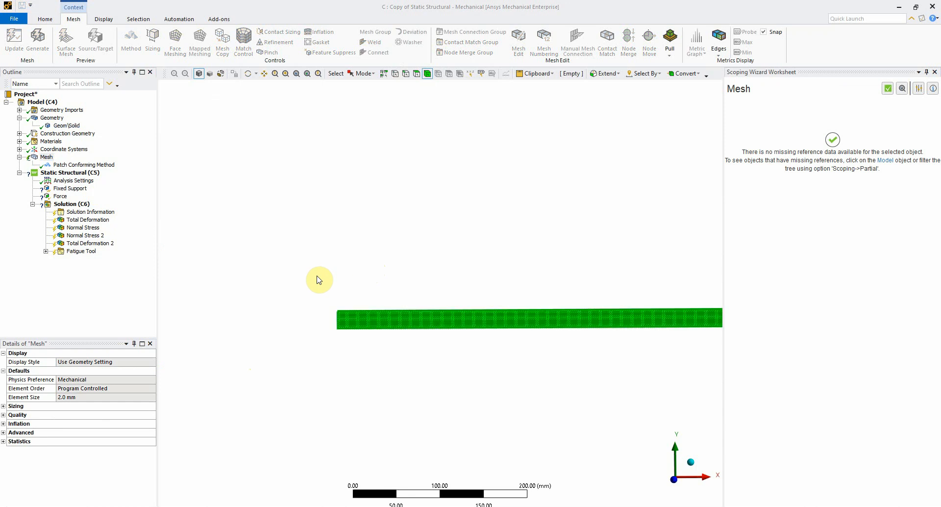
pyautogui.click(934, 72)
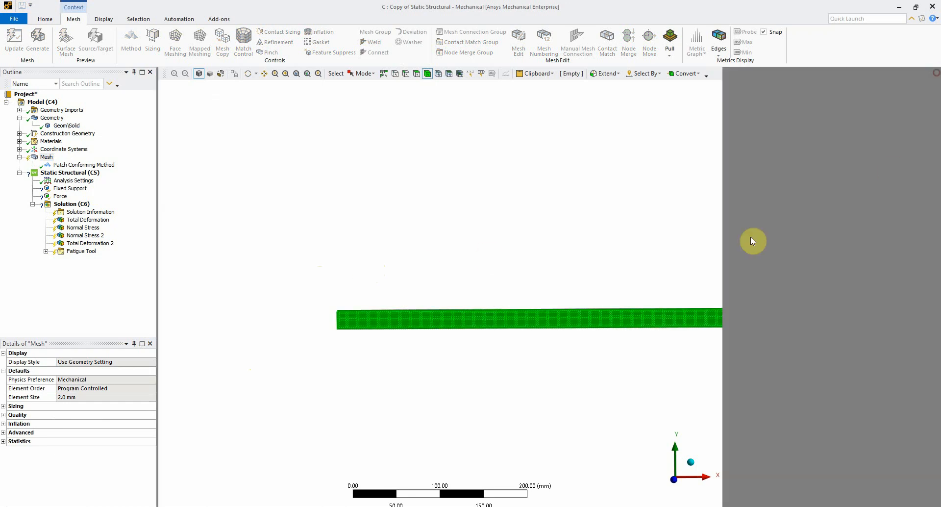
pyautogui.scroll(-1, 583, 269)
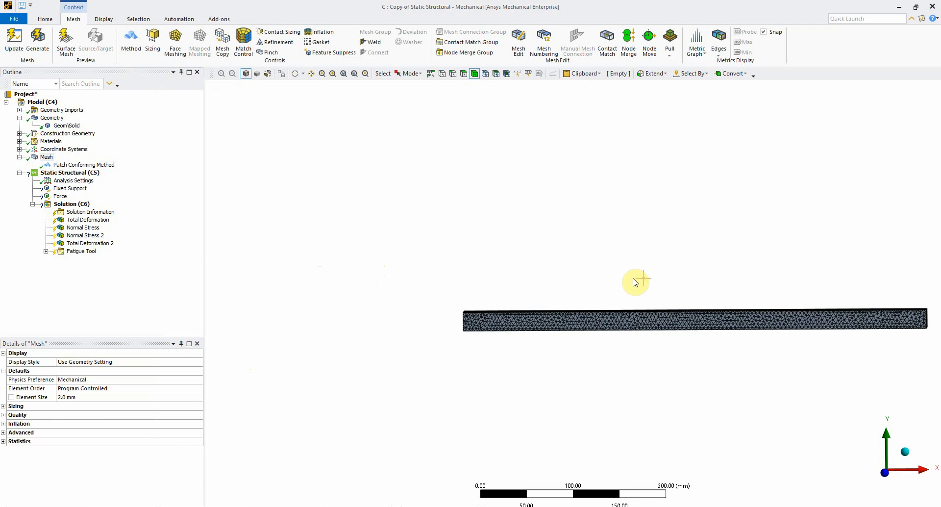
pyautogui.keyDown('ctrl'); pyautogui.moveTo(634, 279); pyautogui.dragTo(440, 187, button='middle'); pyautogui.keyUp('ctrl')
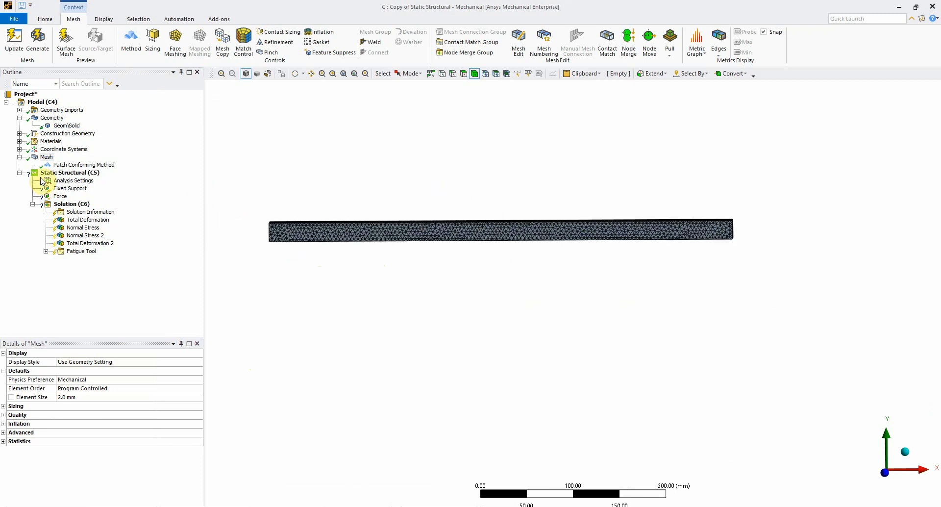
# - Scope the Fixed Support to the end face of the beam opposite the loaded end
pyautogui.click(70, 189)
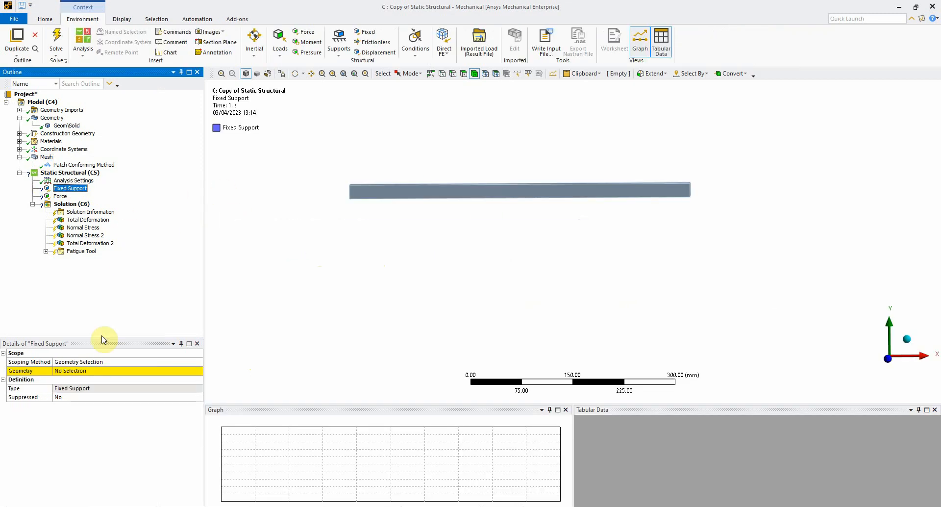
pyautogui.click(117, 371)
pyautogui.moveTo(361, 277); pyautogui.dragTo(401, 264, button='middle')
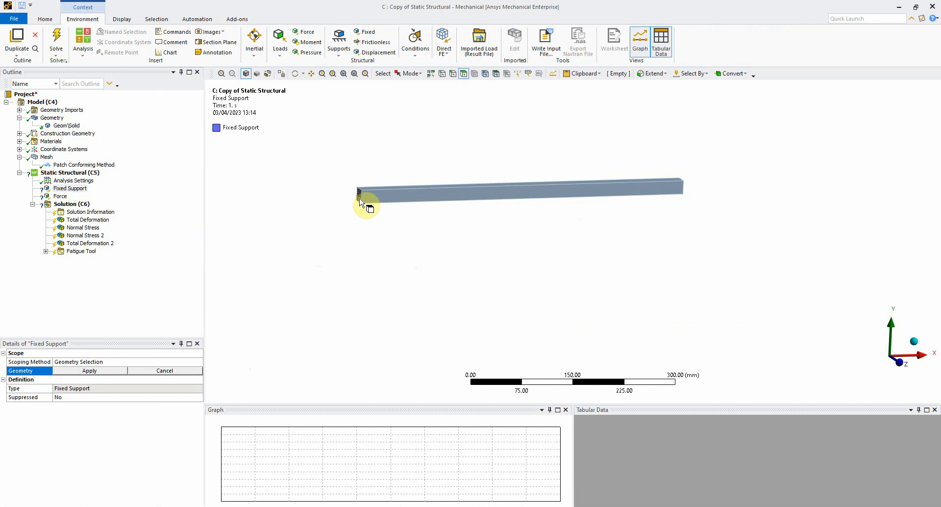
pyautogui.click(359, 196)
pyautogui.click(107, 375)
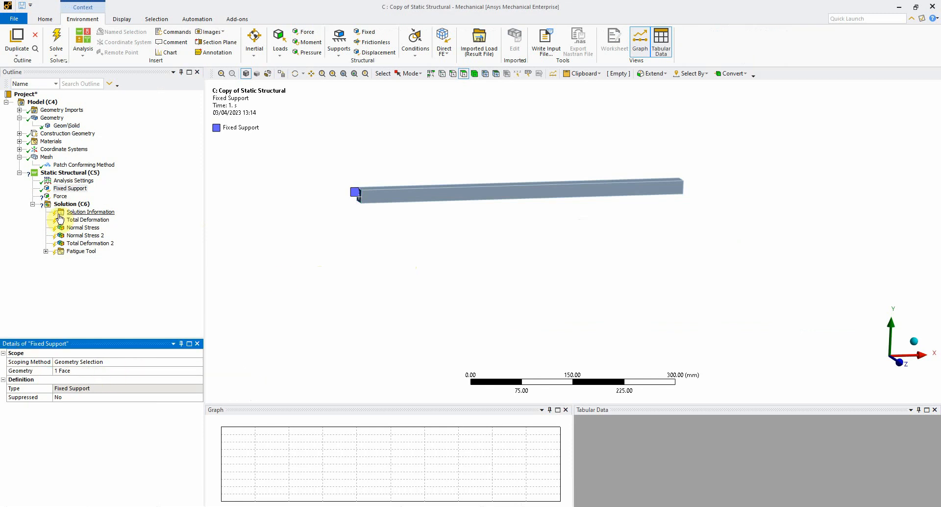
# - Scope the Force to the upper edge of the beam's free end face
pyautogui.click(60, 196)
pyautogui.click(123, 370)
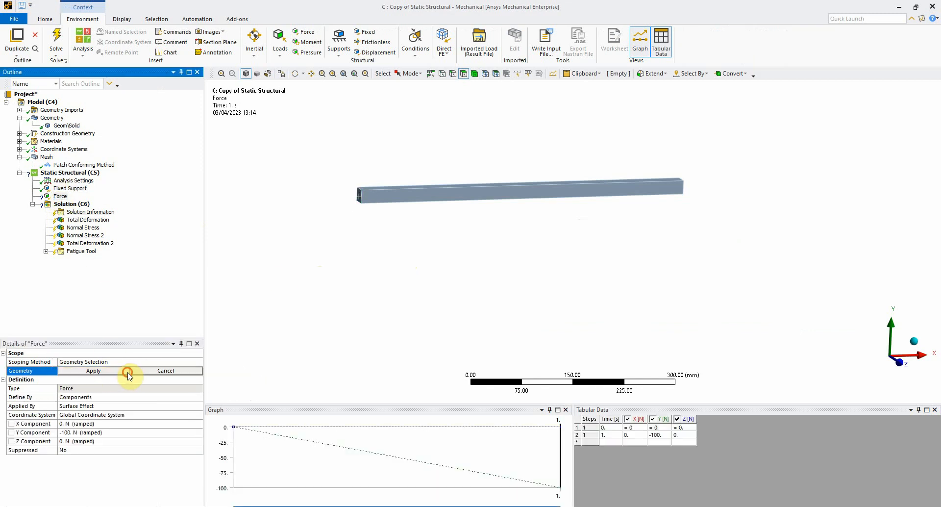
pyautogui.moveTo(804, 235); pyautogui.dragTo(754, 243, button='middle')
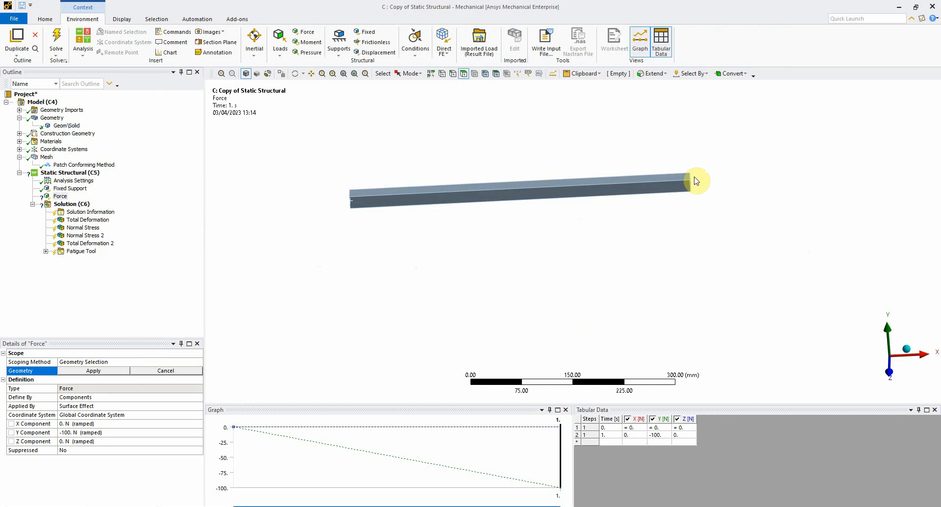
pyautogui.click(453, 74)
pyautogui.scroll(2, 720, 197)
pyautogui.scroll(1, 720, 197)
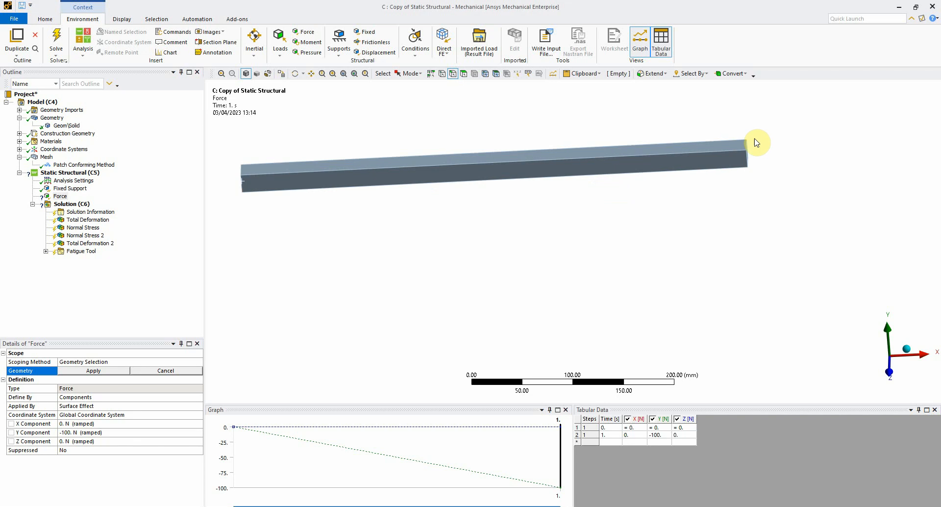
pyautogui.moveTo(761, 161); pyautogui.dragTo(730, 167, button='middle')
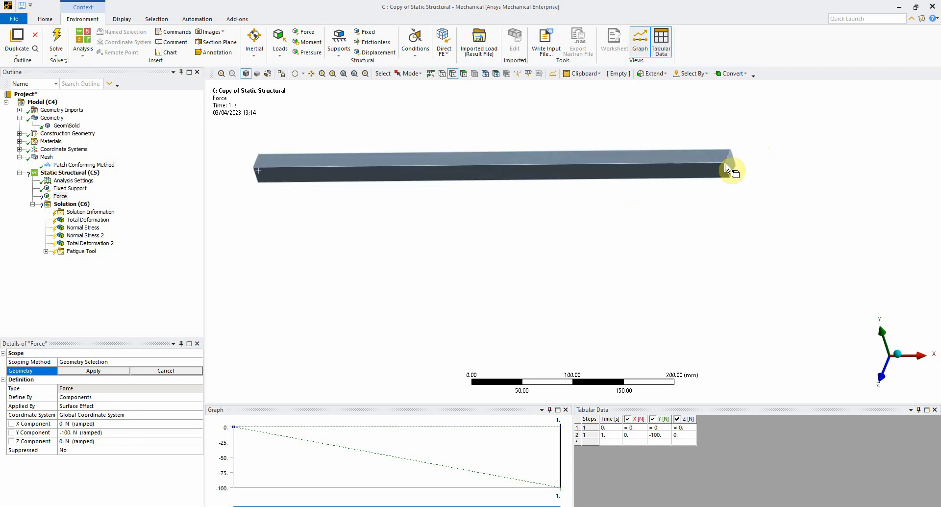
pyautogui.click(730, 161)
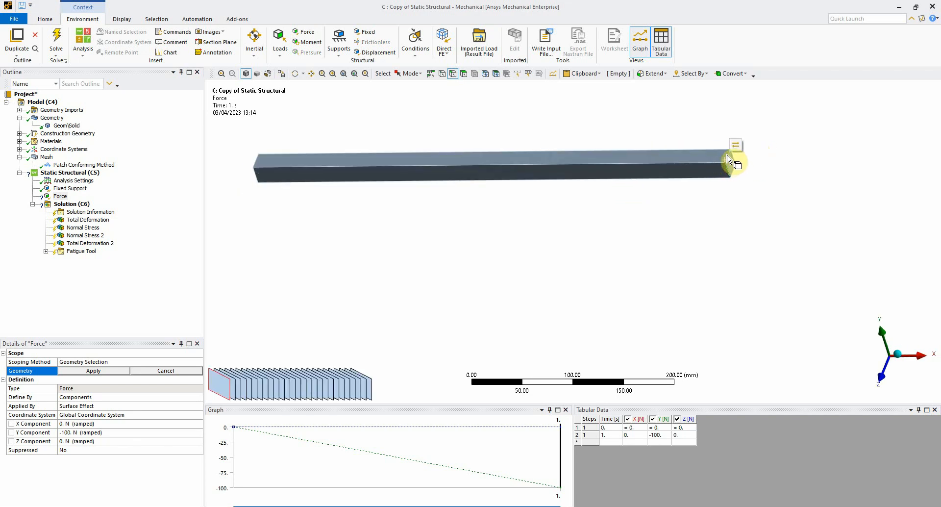
pyautogui.click(730, 157)
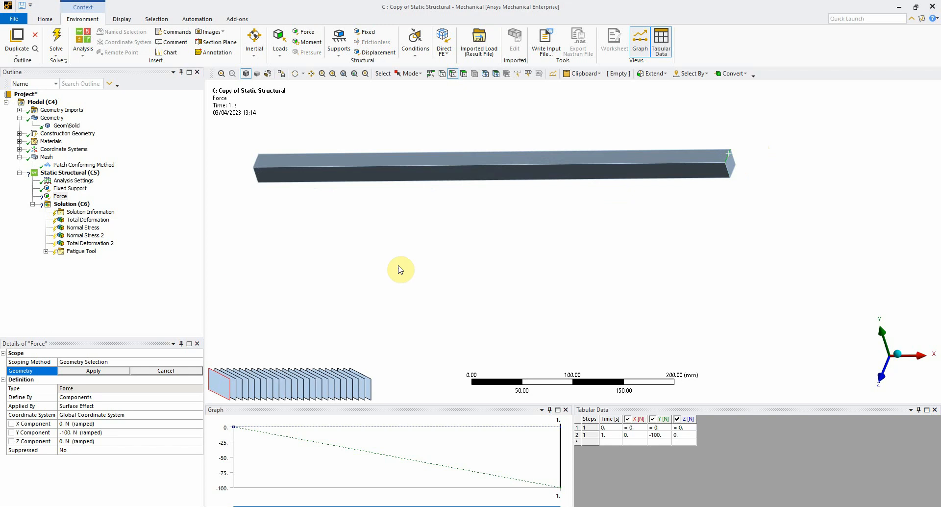
pyautogui.click(112, 372)
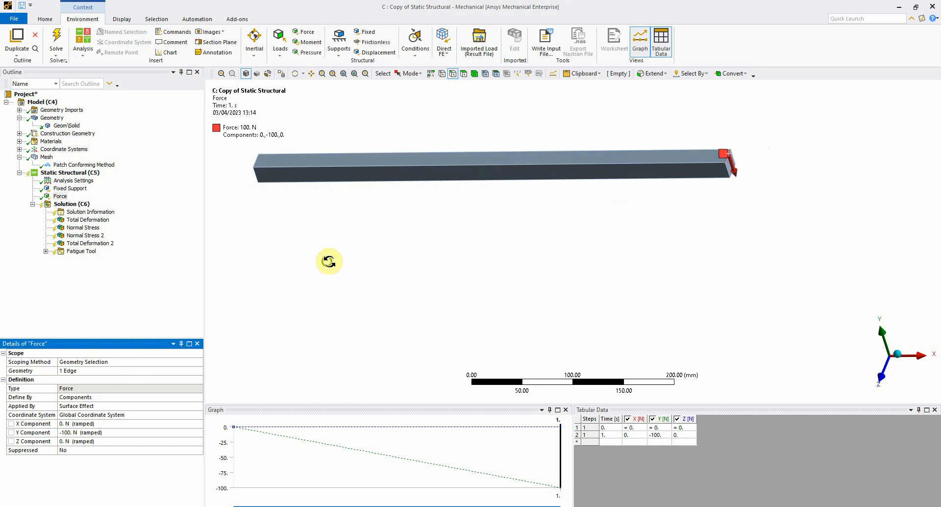
# - Solve the lattice beam analysis and compare its maximum Total Deformation with the deflection calculated in the Excel calcs workbook
pyautogui.moveTo(325, 258); pyautogui.dragTo(431, 256, button='middle')
pyautogui.click(56, 37)
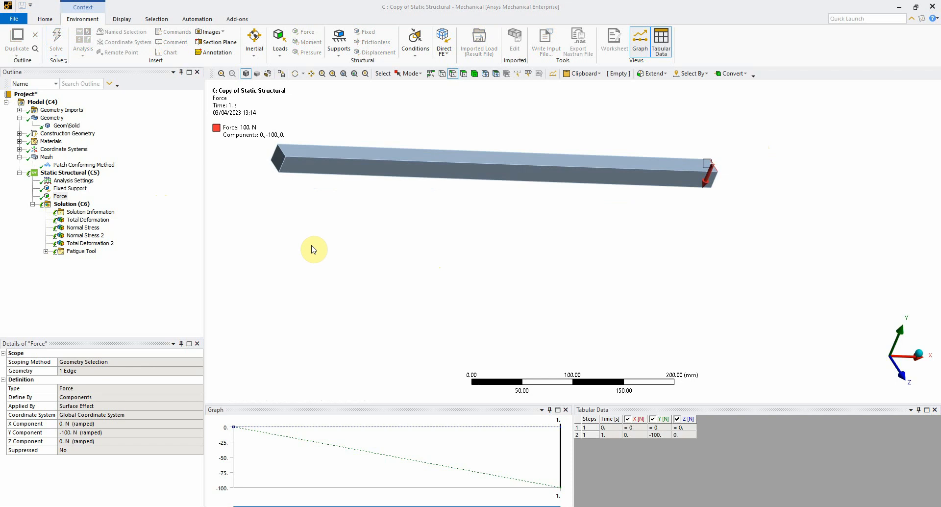
pyautogui.click(92, 221)
pyautogui.moveTo(529, 245); pyautogui.dragTo(450, 218, button='middle')
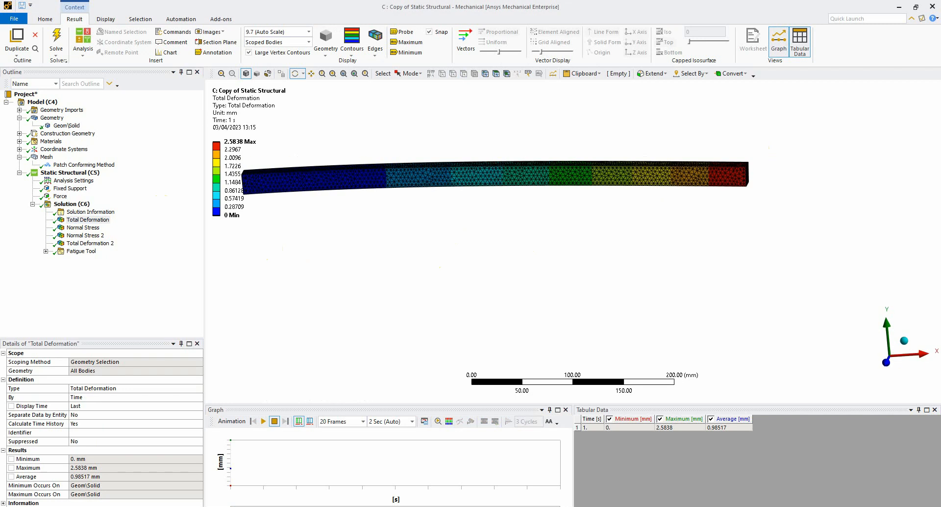
pyautogui.click(78, 468)
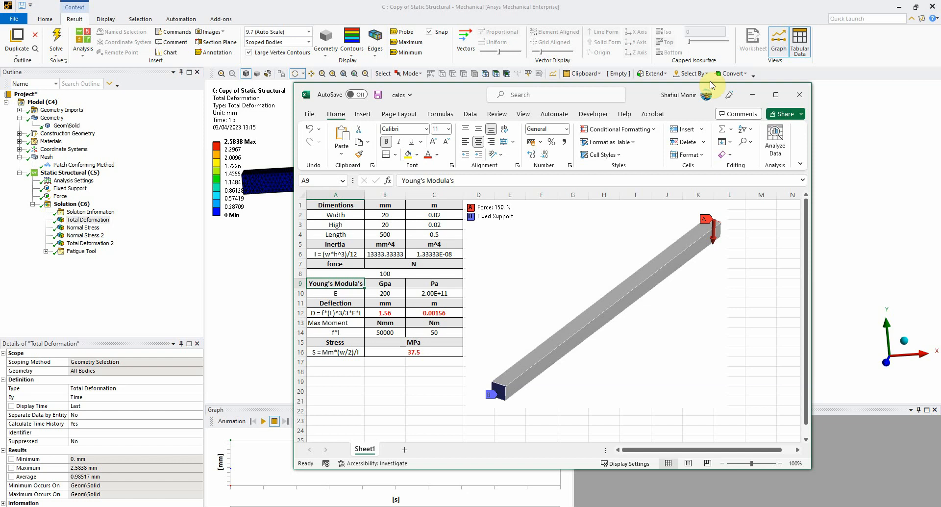
# - Examine the Normal Stress result and the path results Normal Stress 2 and Total Deformation 2
pyautogui.click(93, 230)
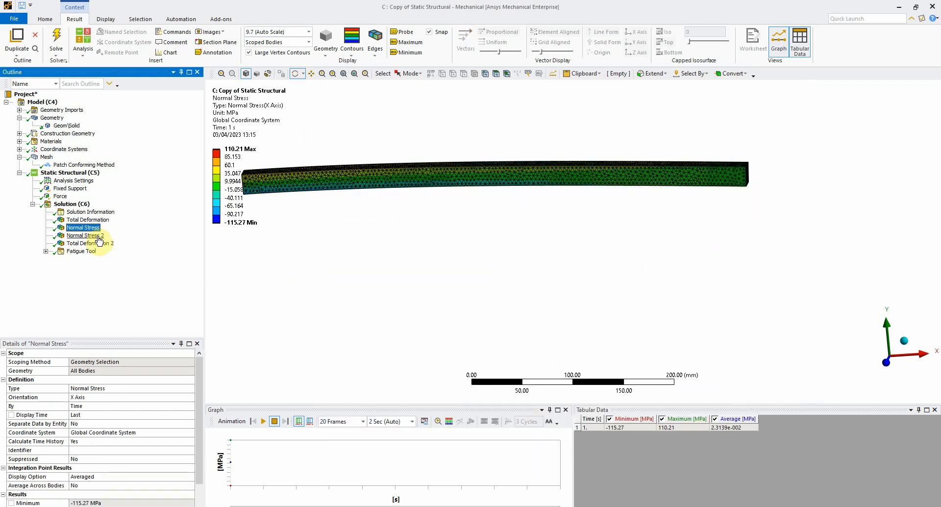
pyautogui.click(97, 236)
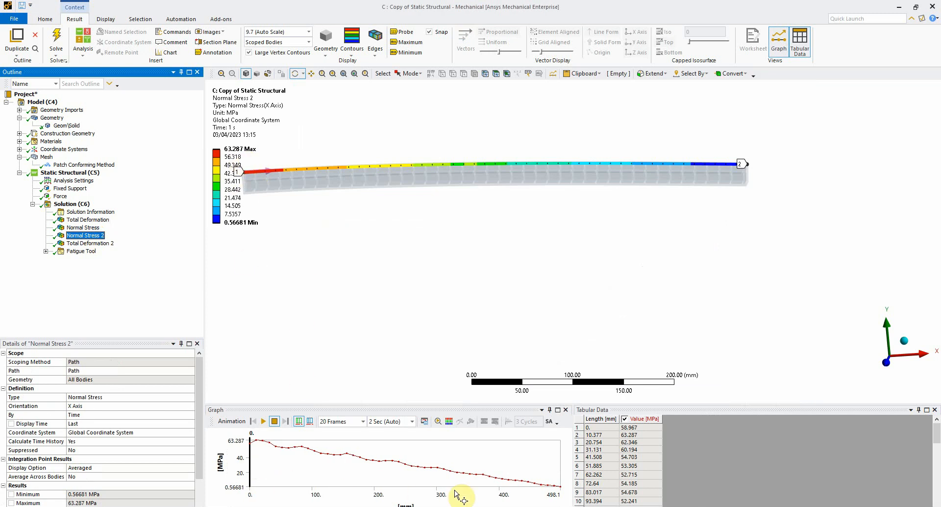
pyautogui.click(73, 243)
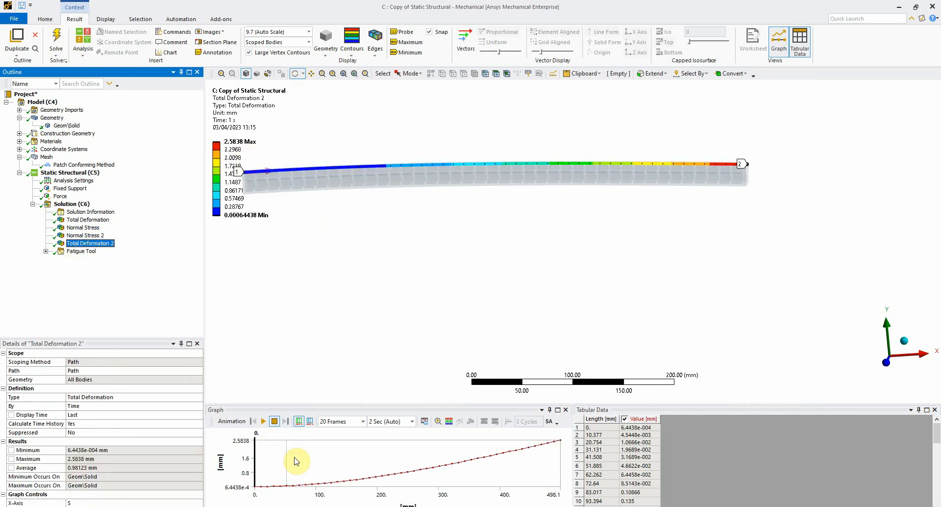
# - Review the Fatigue Tool's Safety Factor, Biaxiality Indication and Fatigue Sensitivity results, and return to the Workbench project schematic
pyautogui.click(46, 251)
pyautogui.click(89, 266)
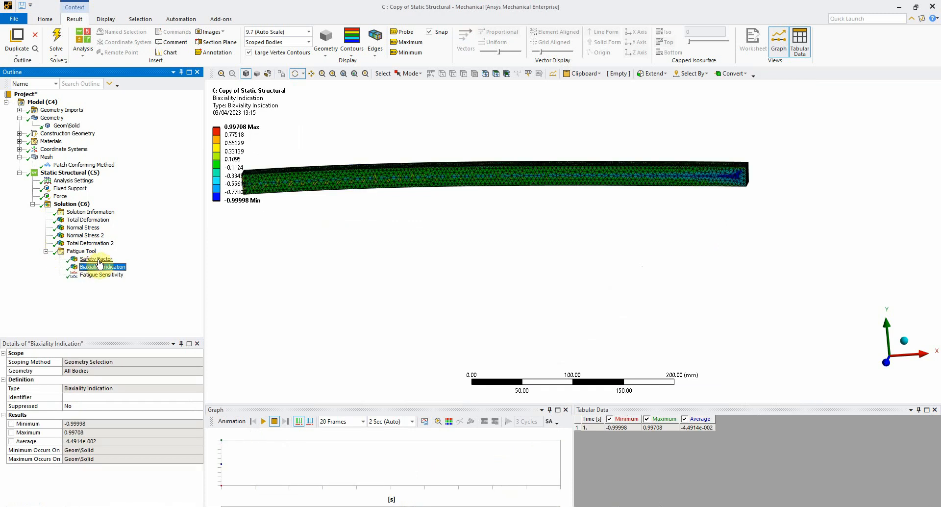
pyautogui.click(95, 258)
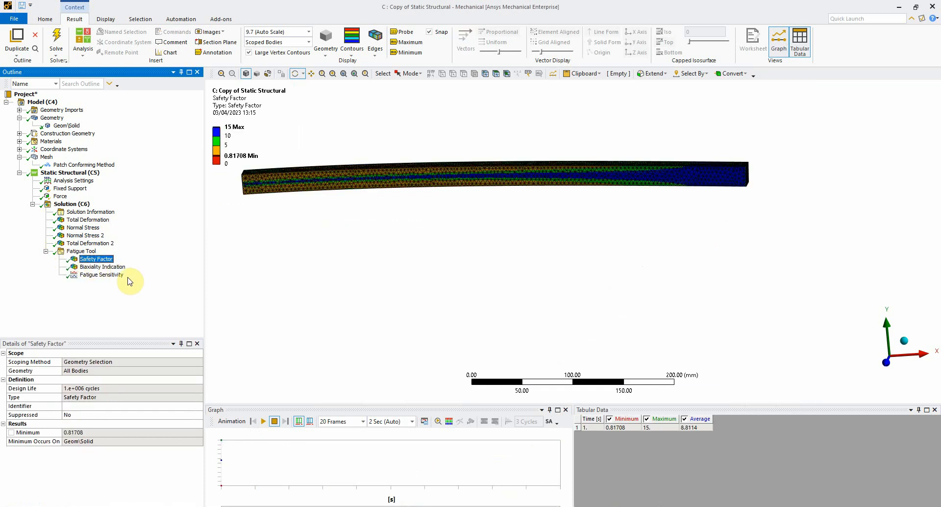
pyautogui.click(108, 268)
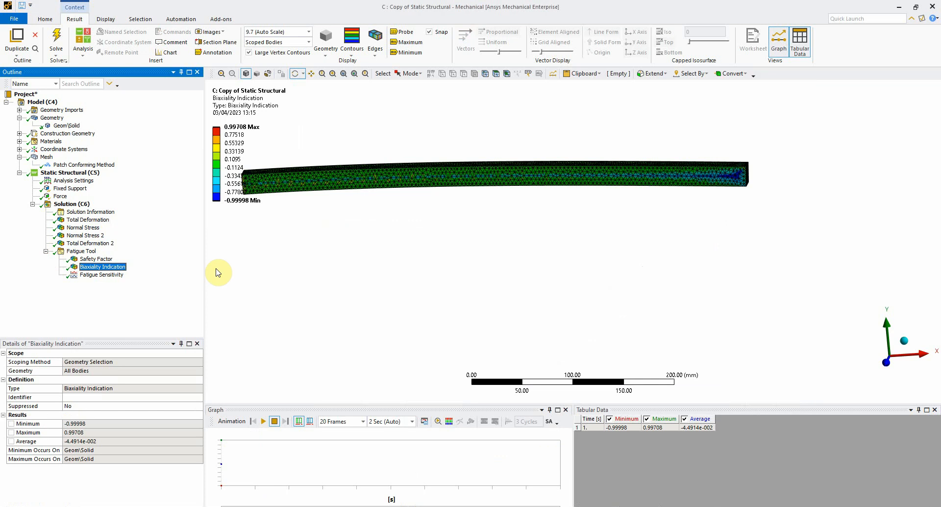
pyautogui.click(103, 275)
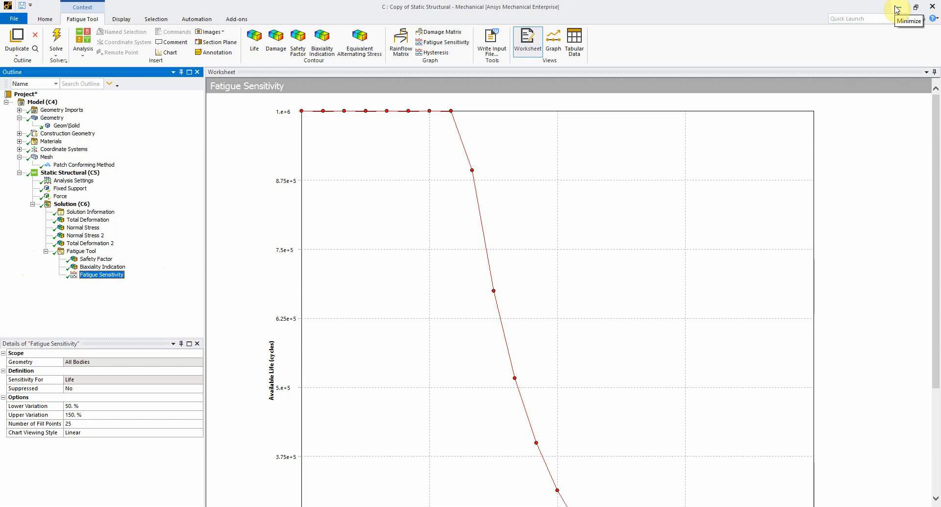
pyautogui.click(897, 9)
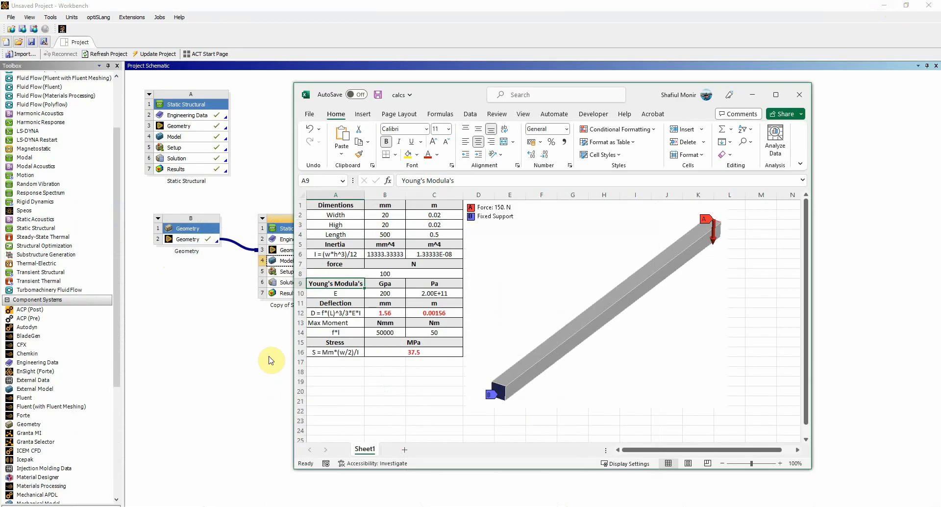
pyautogui.click(752, 95)
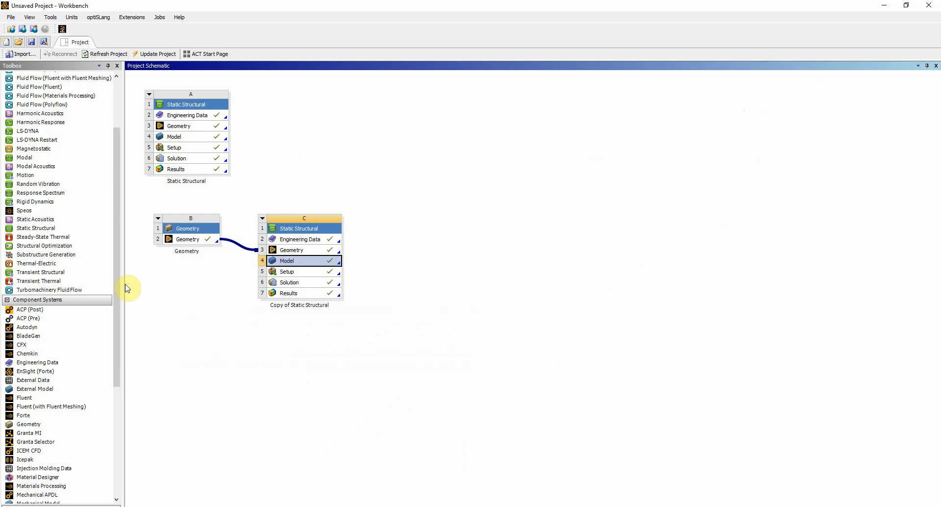